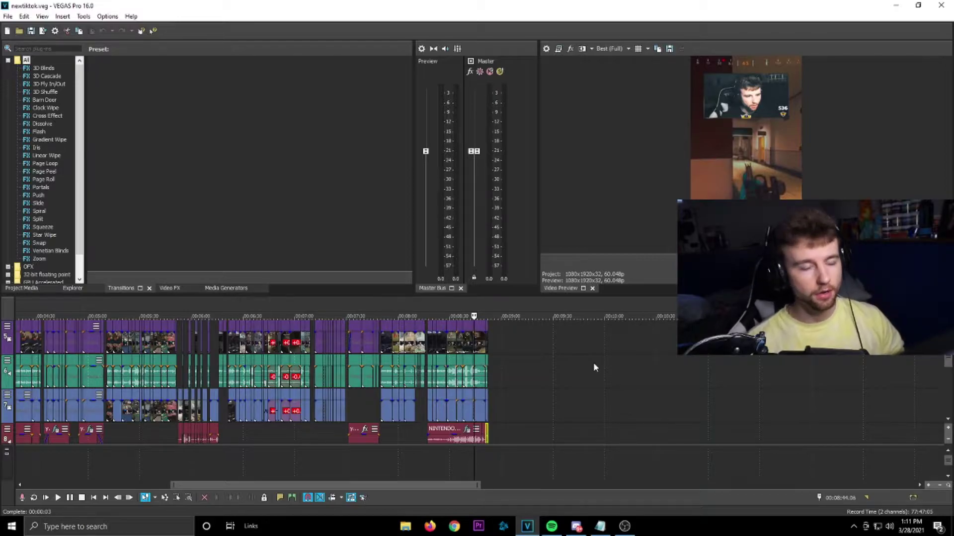
Skim the edited timeline from its opening clips to the last section and examine how the vertical video is built up
click(451, 307)
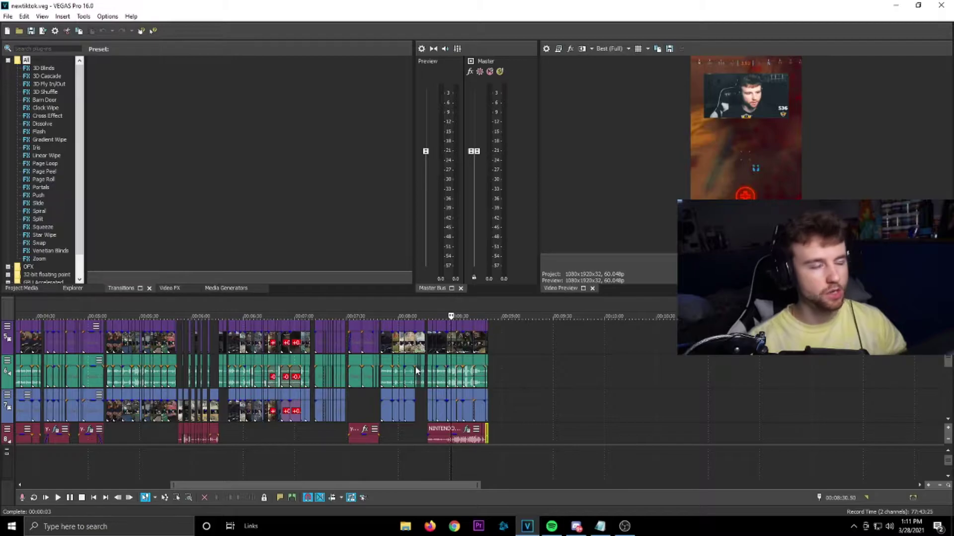
scroll(427, 364, down, 2)
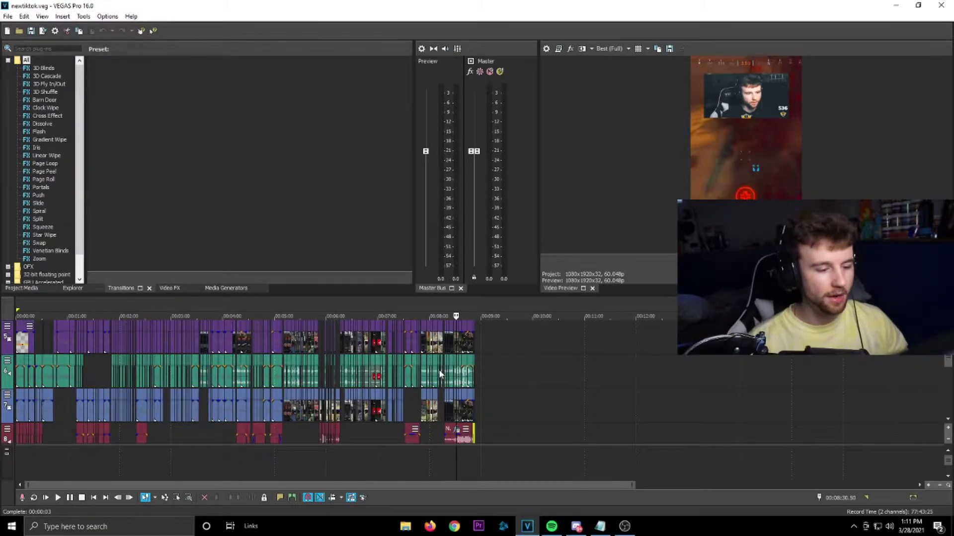
scroll(398, 373, down, 2)
scroll(531, 383, up, 2)
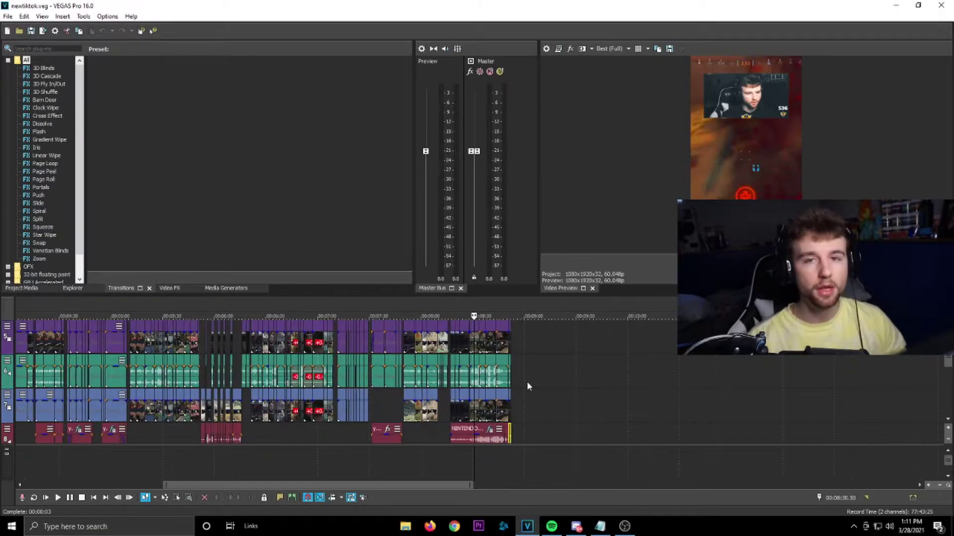
scroll(526, 367, up, 2)
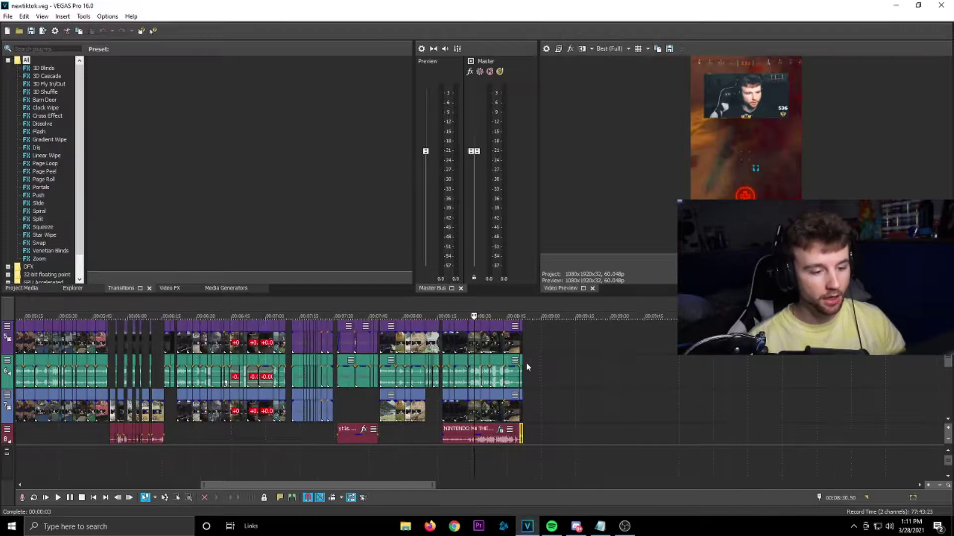
scroll(365, 415, down, 4)
click(33, 316)
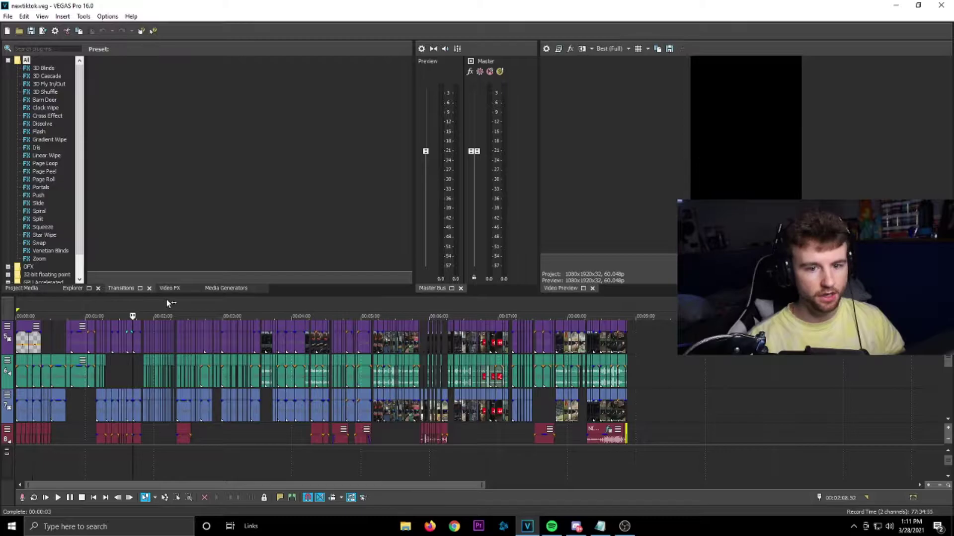
click(495, 308)
click(576, 309)
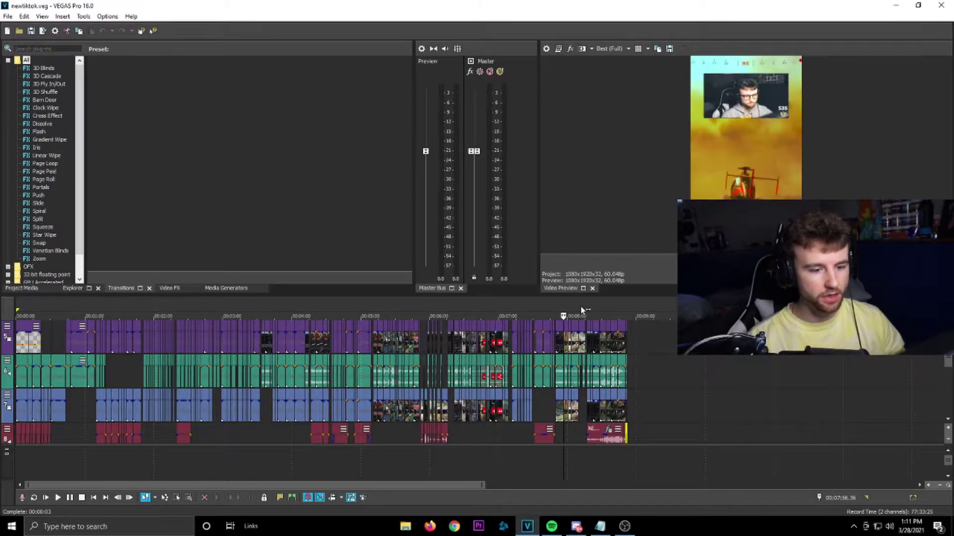
click(585, 309)
scroll(709, 369, down, 3)
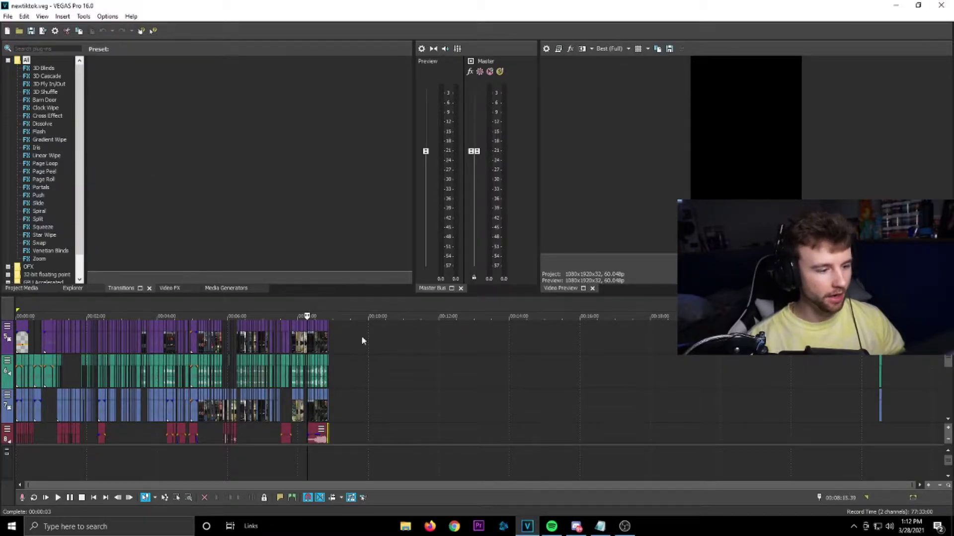
Play back the last section of the timeline, starting at about 00:08:16
scroll(362, 337, up, 5)
click(480, 312)
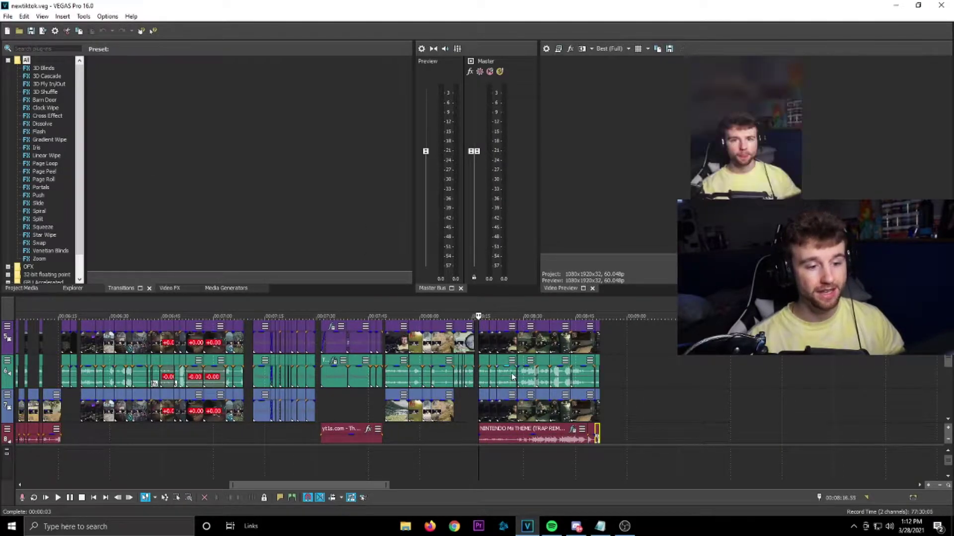
scroll(776, 419, down, 1)
key(space)
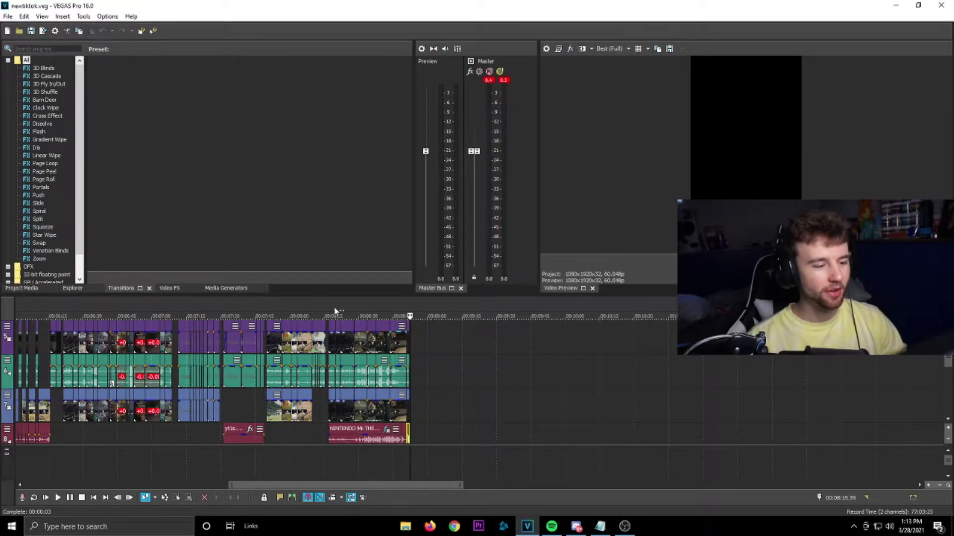
Compare preview frames of the last two sections on the timeline, ending at the start of the final section
scroll(525, 374, down, 1)
scroll(524, 374, up, 1)
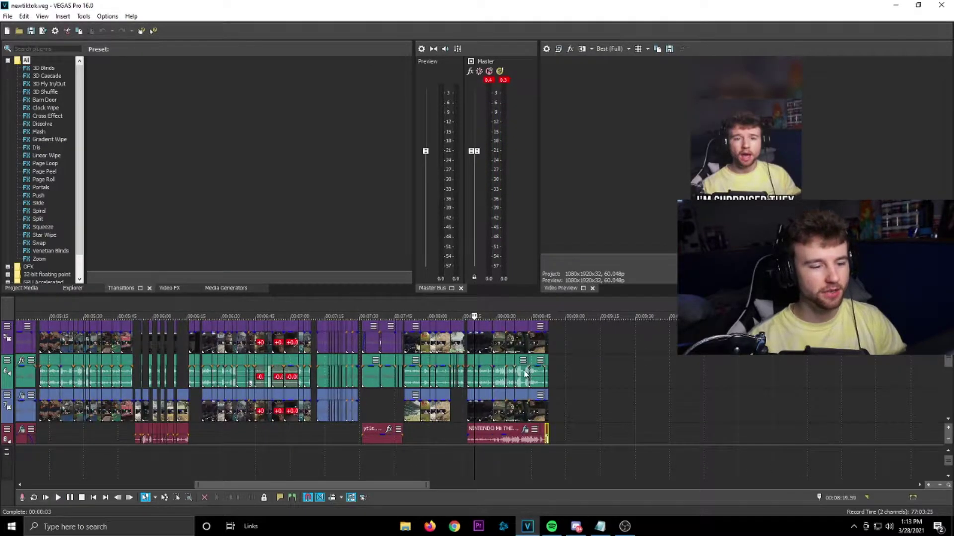
click(437, 308)
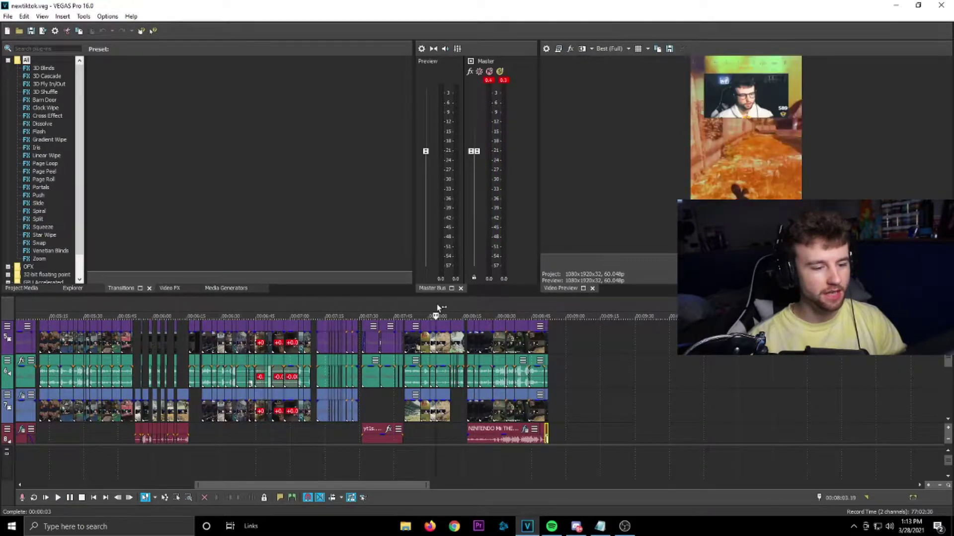
click(410, 309)
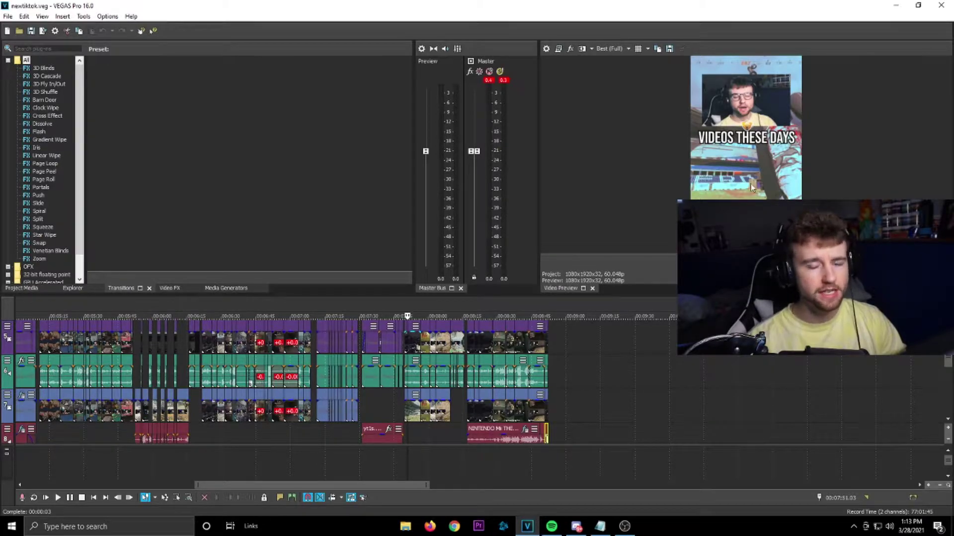
click(469, 302)
scroll(515, 306, up, 3)
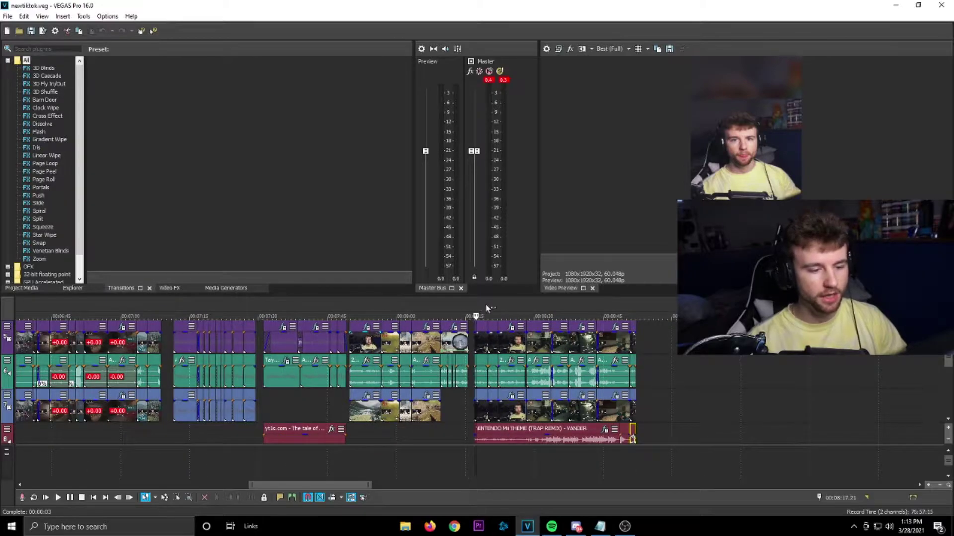
click(478, 304)
click(474, 302)
scroll(572, 334, down, 3)
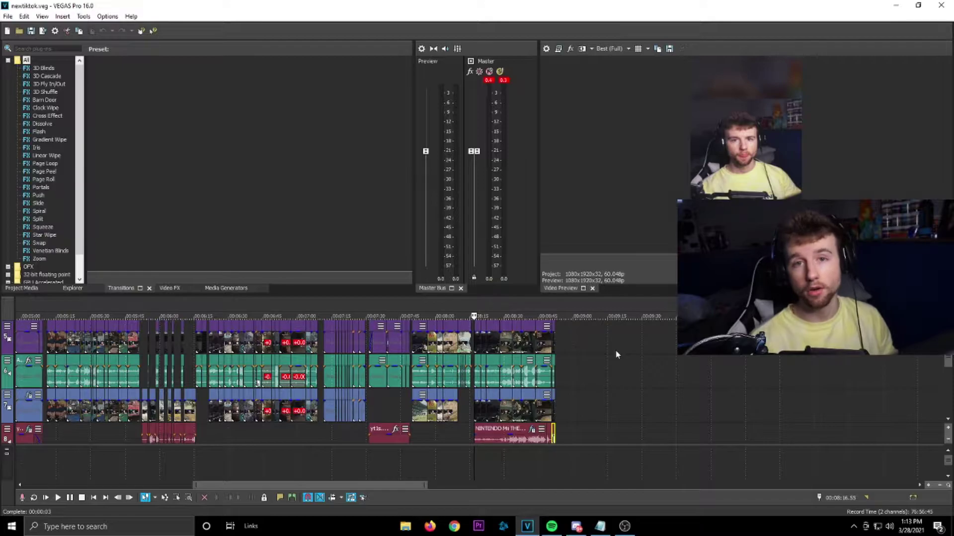
scroll(669, 400, up, 3)
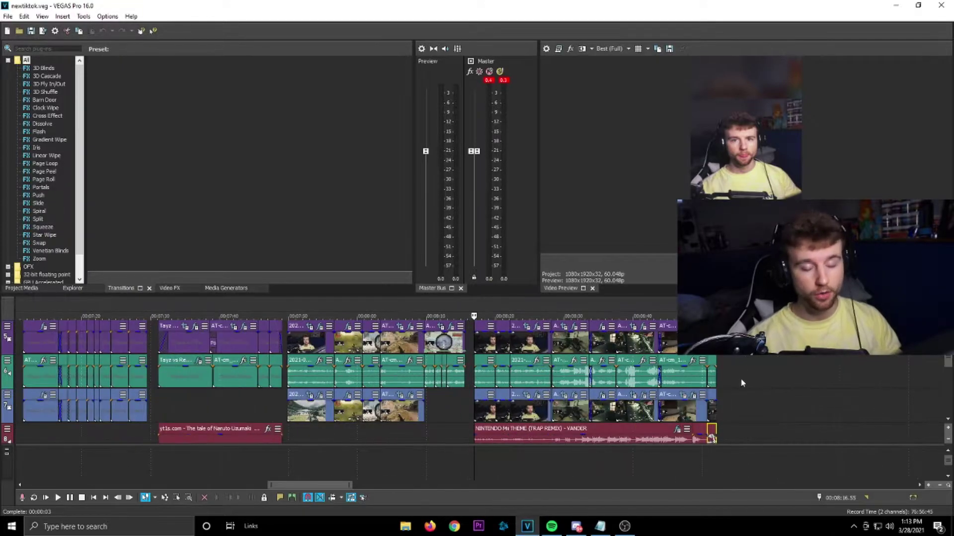
scroll(709, 380, down, 3)
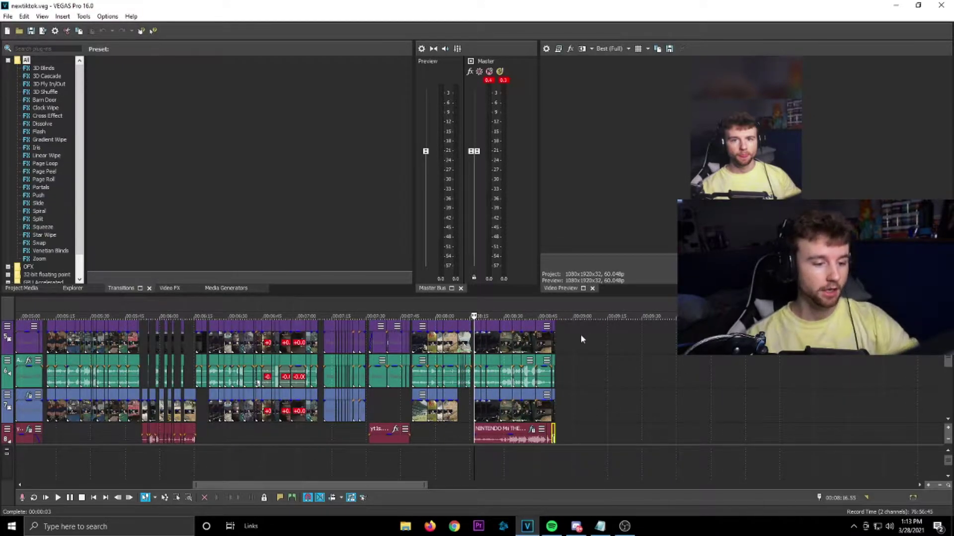
scroll(580, 334, up, 2)
drag(366, 484, 421, 485)
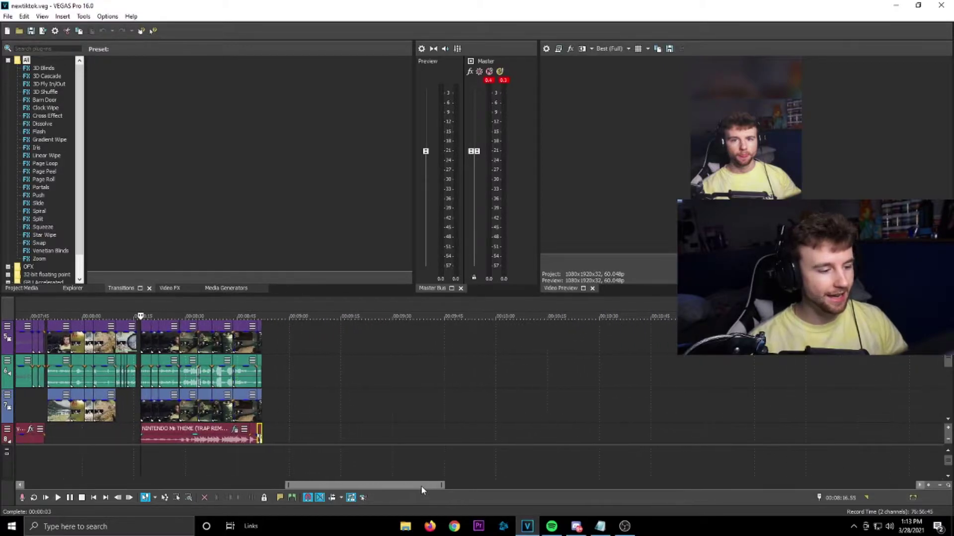
Start a new project and choose the Custom (1080x1920, 60.048 fps) TIKTOK template
click(8, 17)
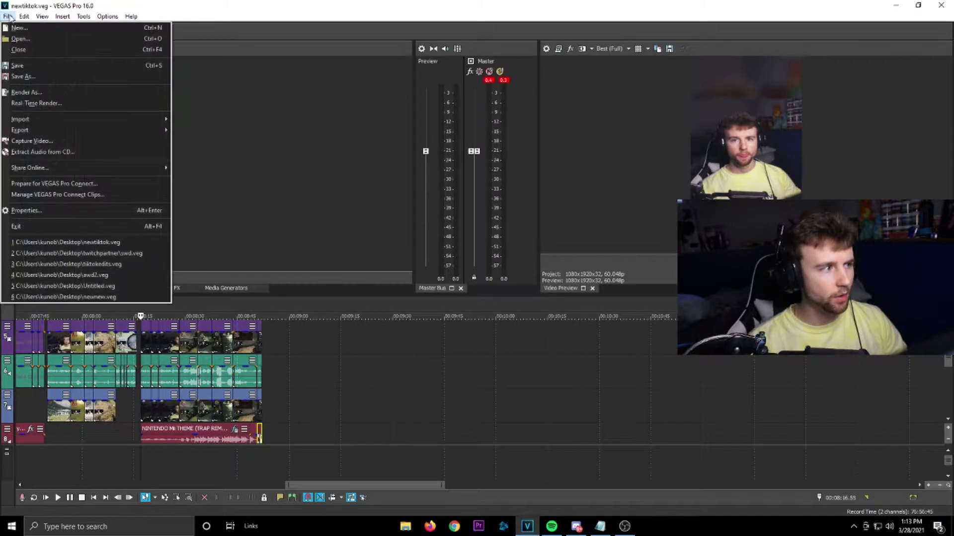
click(16, 29)
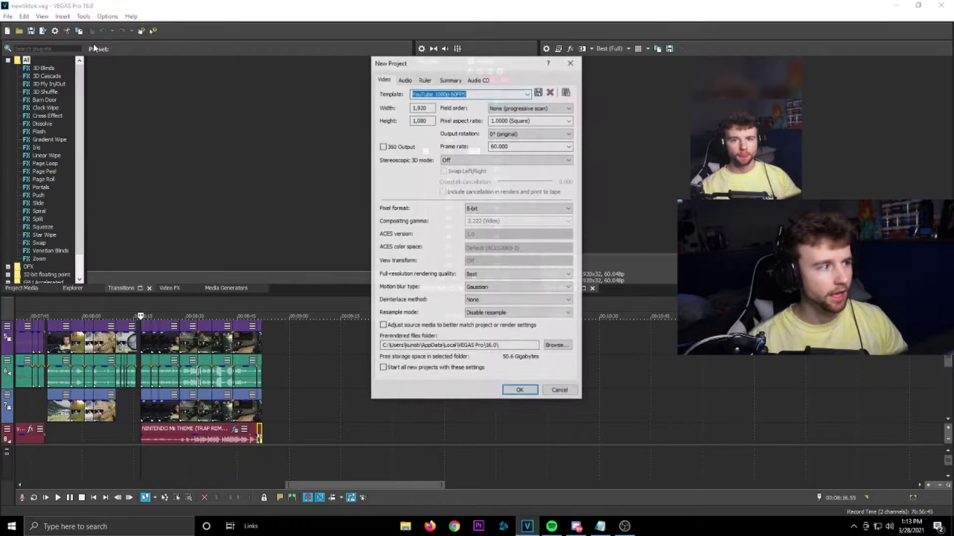
drag(497, 70, 512, 57)
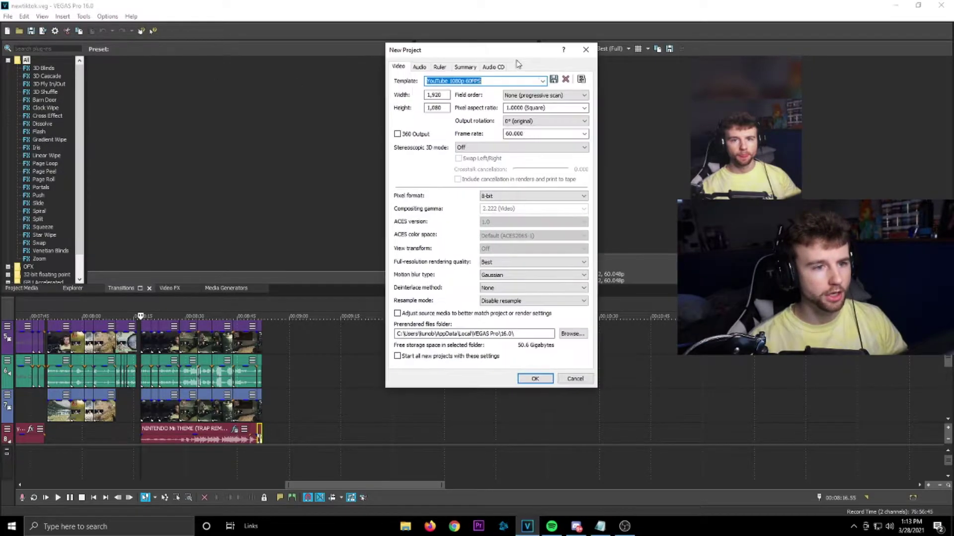
click(543, 80)
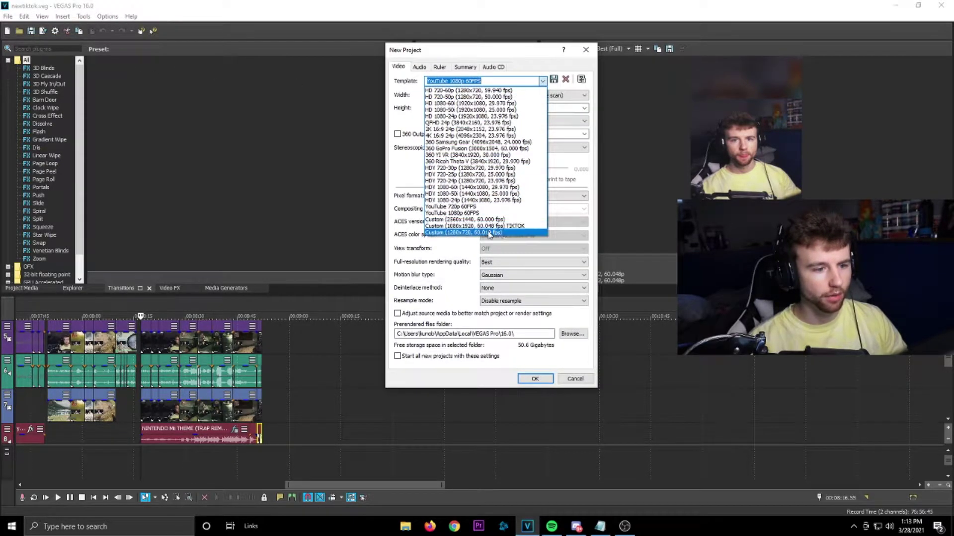
click(510, 63)
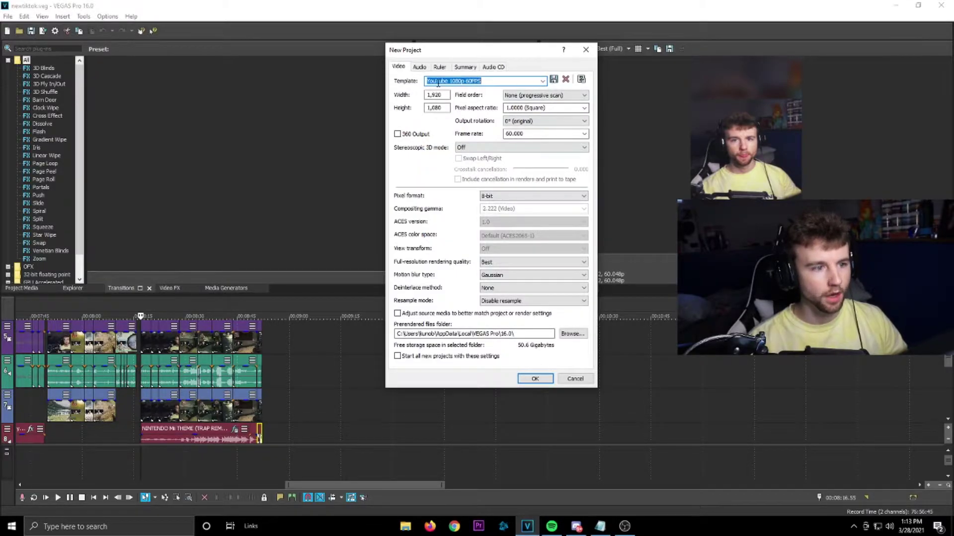
click(542, 81)
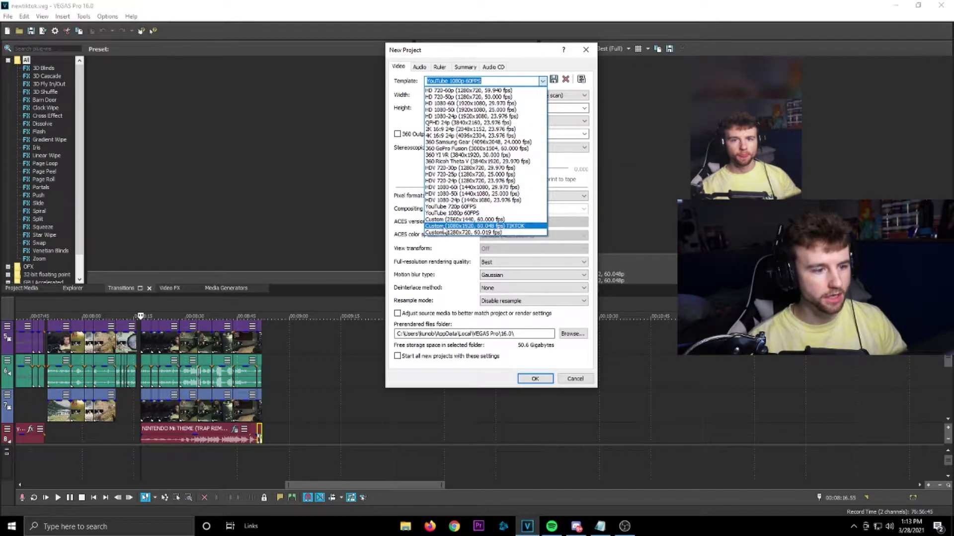
click(459, 227)
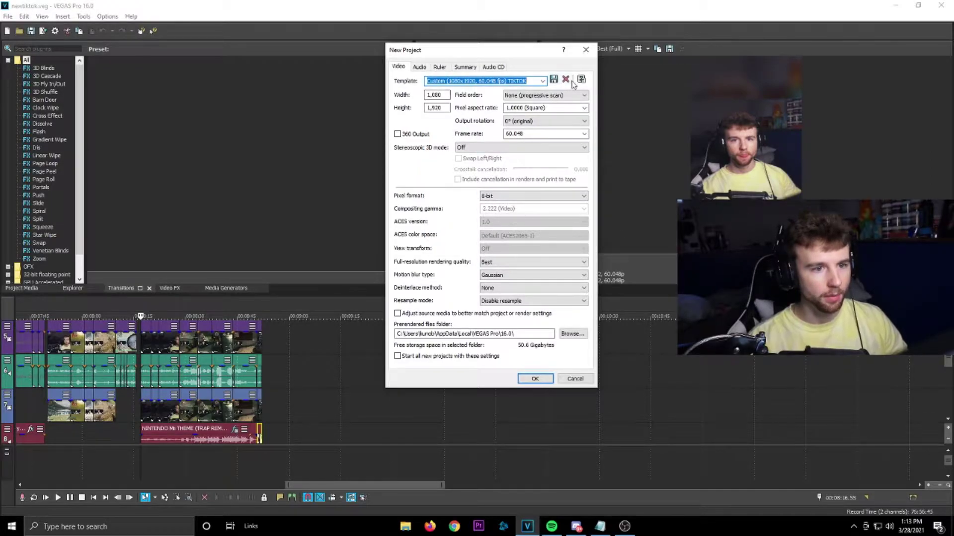
Load the HDV 1080-60i template and change the frame size to 1080 wide by 1920 high, toggling 360 Output
click(543, 81)
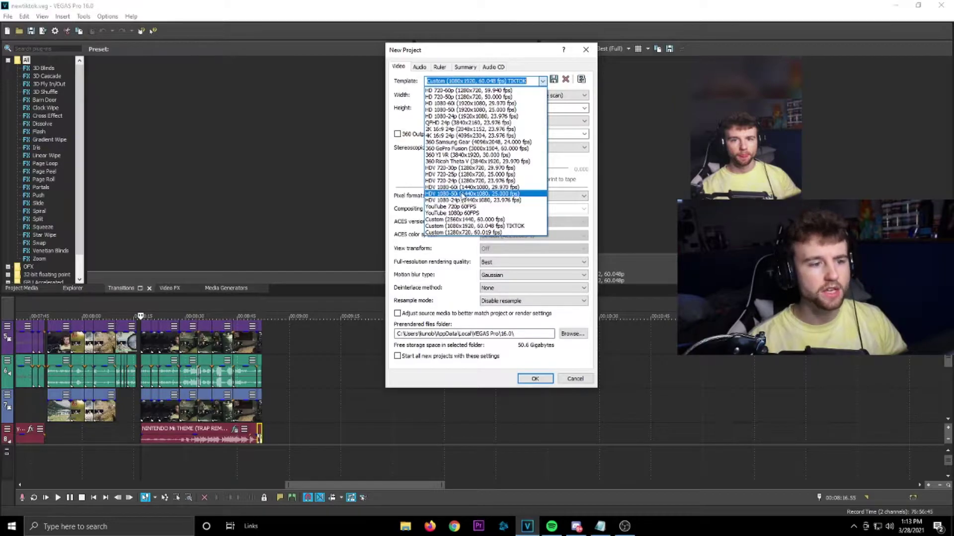
click(466, 189)
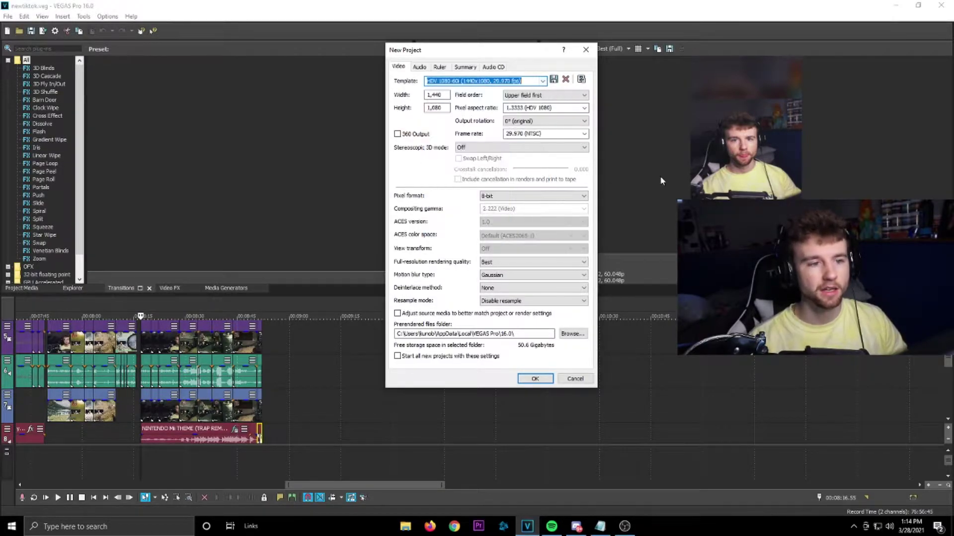
drag(444, 94, 391, 100)
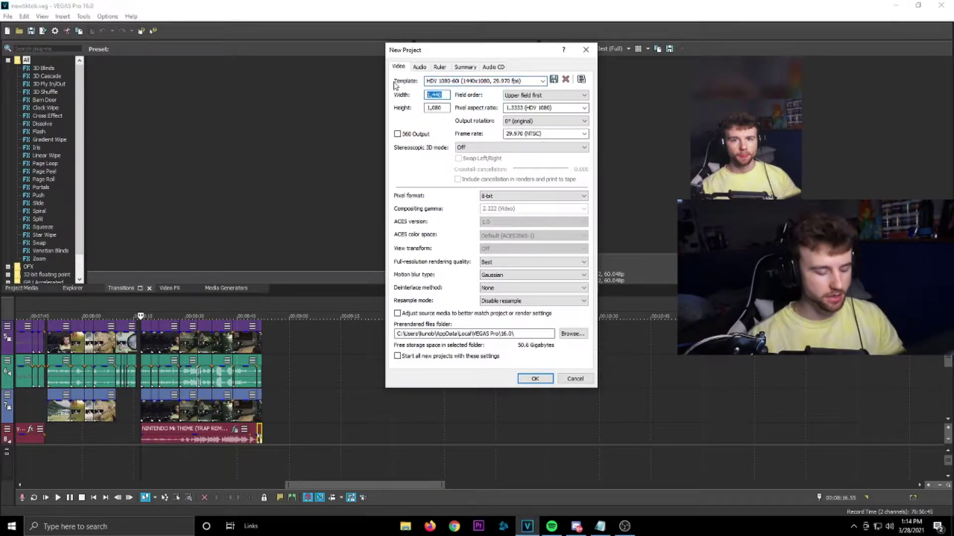
text(1080)
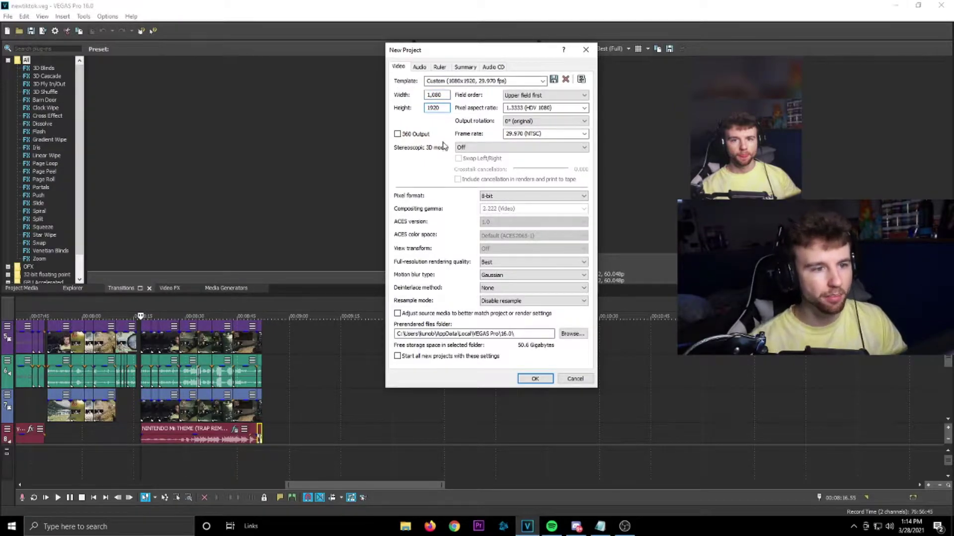
key(Tab)
key(space)
Set the new project's frame rate to 59.940 (Double NTSC)
click(573, 133)
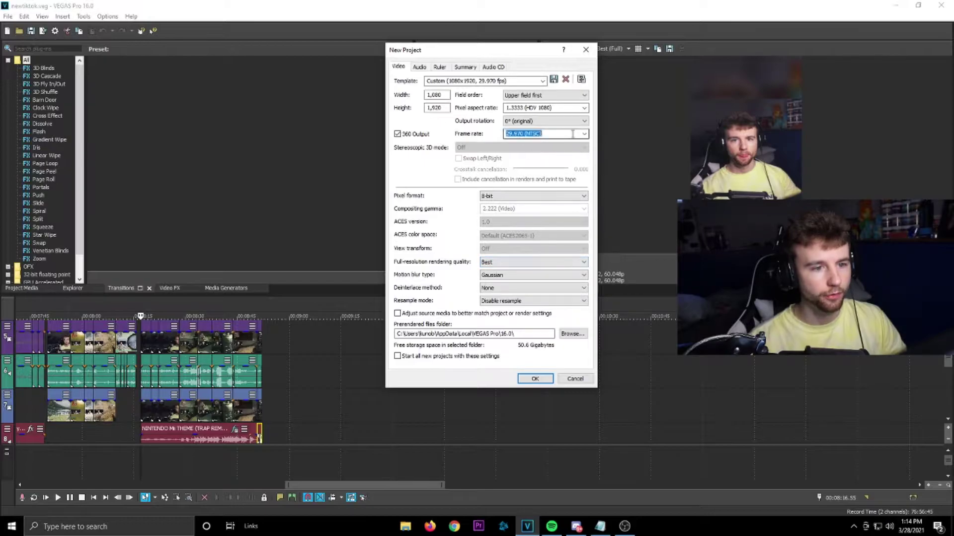
click(584, 134)
click(534, 202)
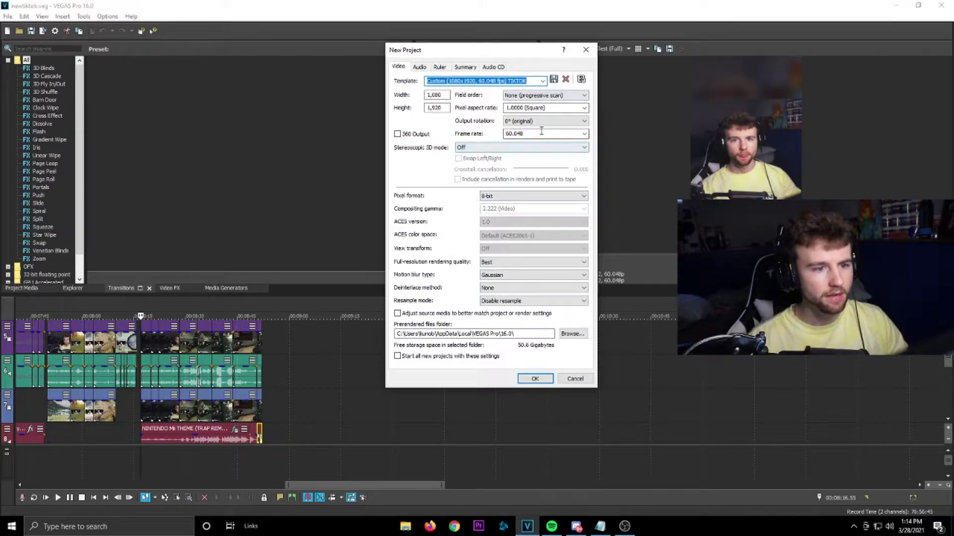
Load the HDV 1080-60i (1440x1080, 29.970 fps) template again and set its frame rate to 60
click(543, 81)
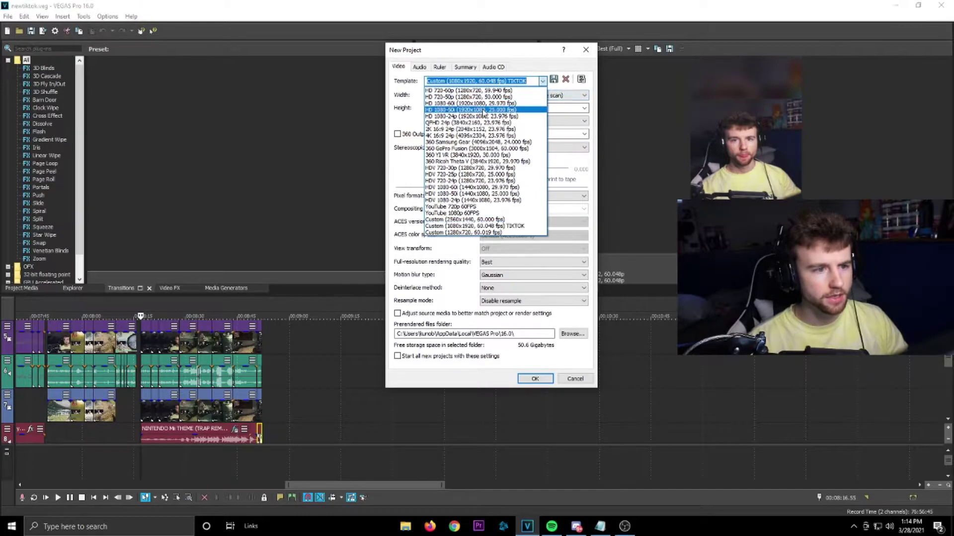
click(462, 187)
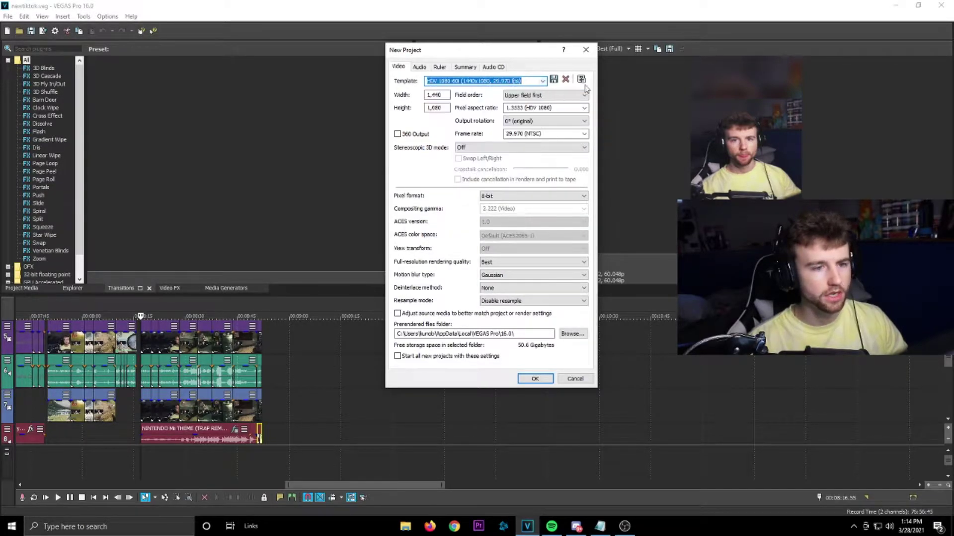
click(558, 133)
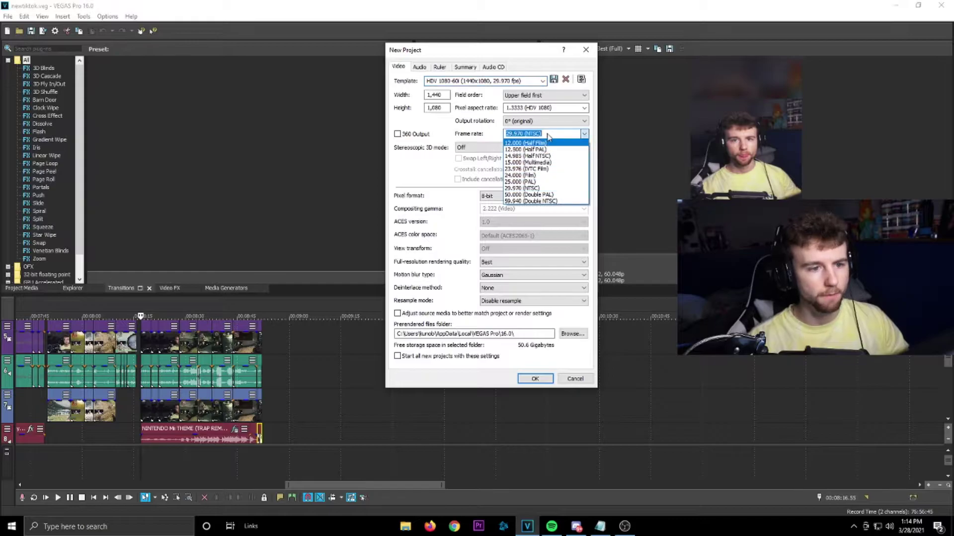
click(519, 133)
text(60)
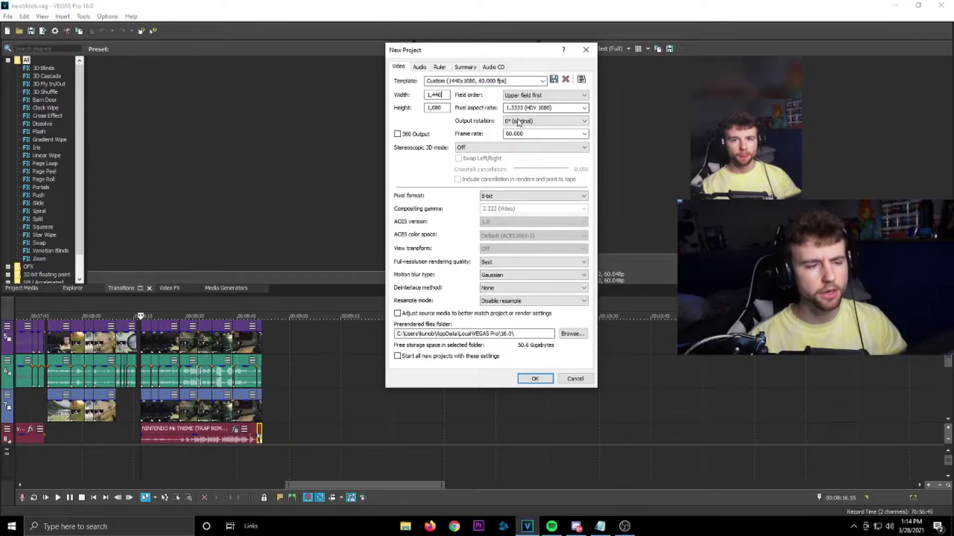
Create the new project with the Custom (1080x1920, 60.048 fps) TIKTOK template
click(542, 81)
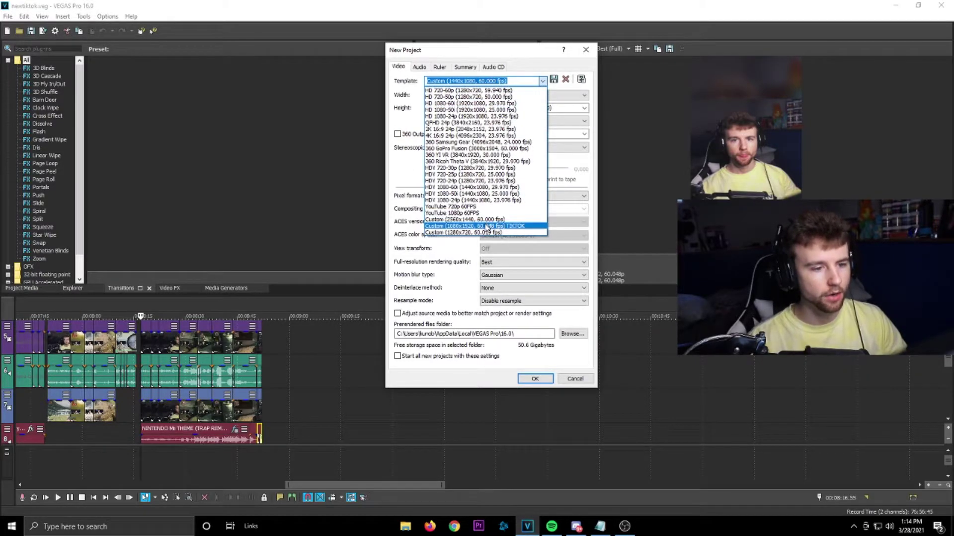
click(487, 227)
click(535, 379)
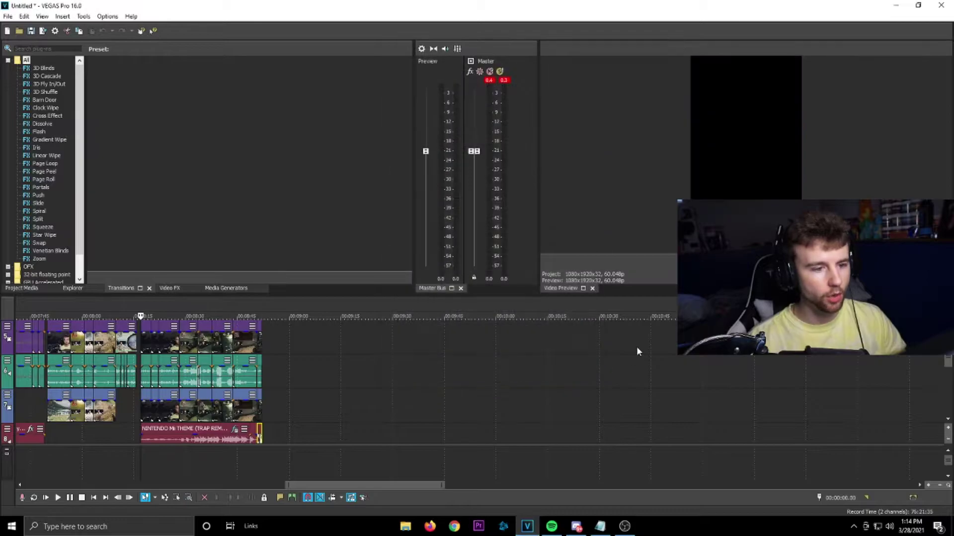
click(8, 17)
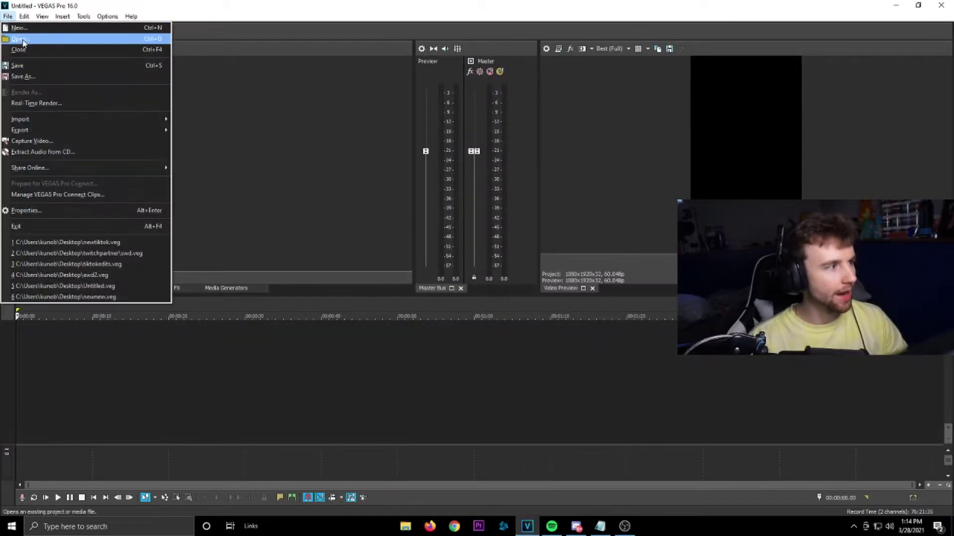
click(20, 38)
scroll(338, 184, down, 1)
scroll(320, 204, up, 1)
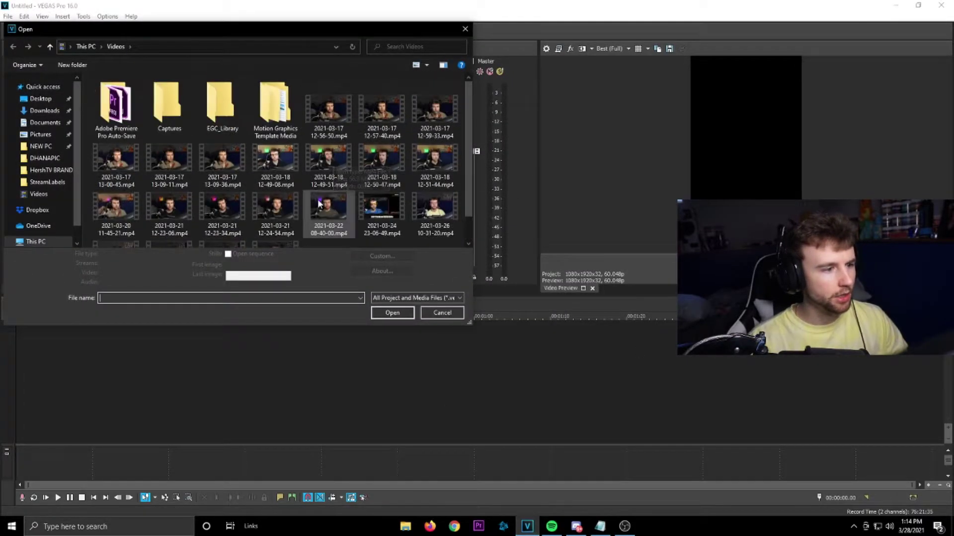
double_click(320, 204)
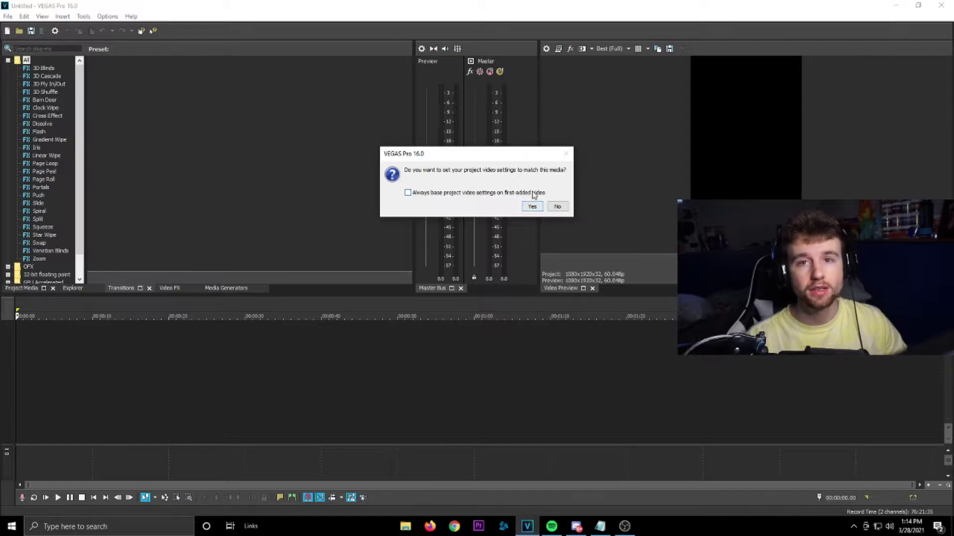
click(558, 208)
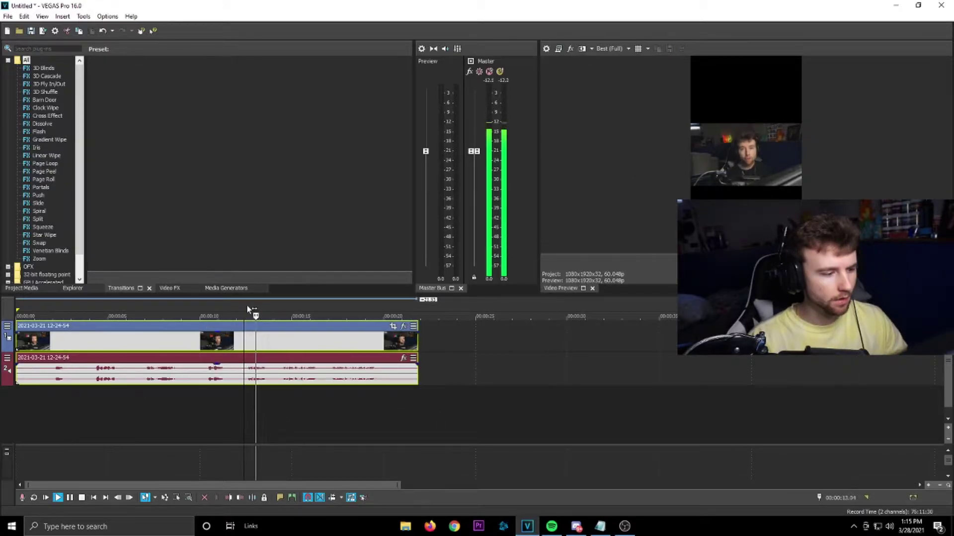
Split the clip at about 12.5 seconds and delete the part before the cut
click(247, 338)
right_click(248, 338)
click(260, 307)
click(230, 345)
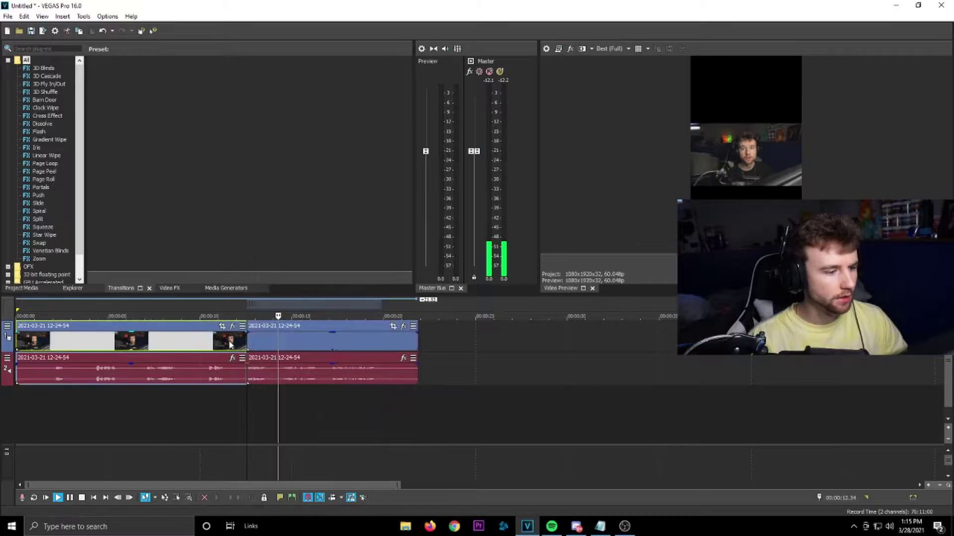
right_click(230, 345)
click(248, 258)
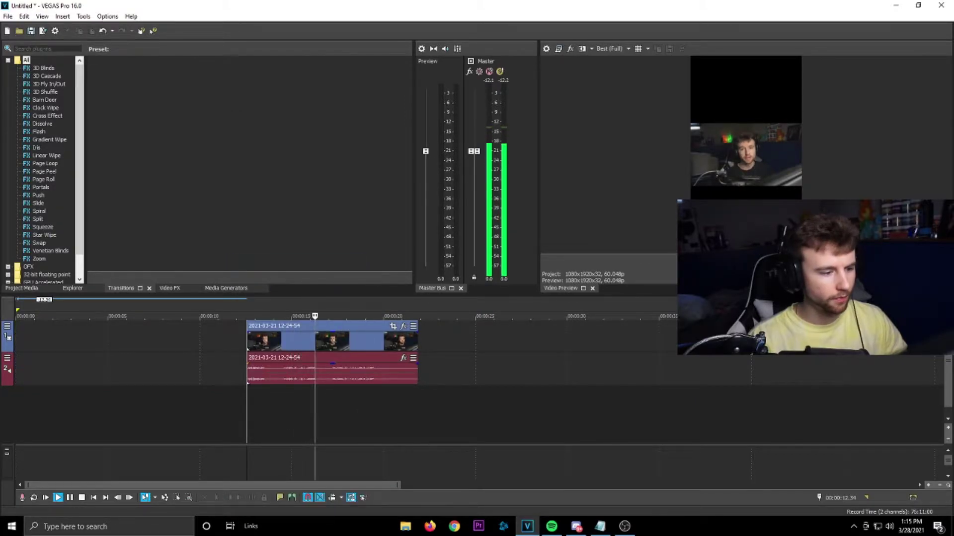
Split the remaining clip at about 16.4 seconds and delete the part after the cut
key(Return)
key(s)
right_click(318, 344)
click(348, 305)
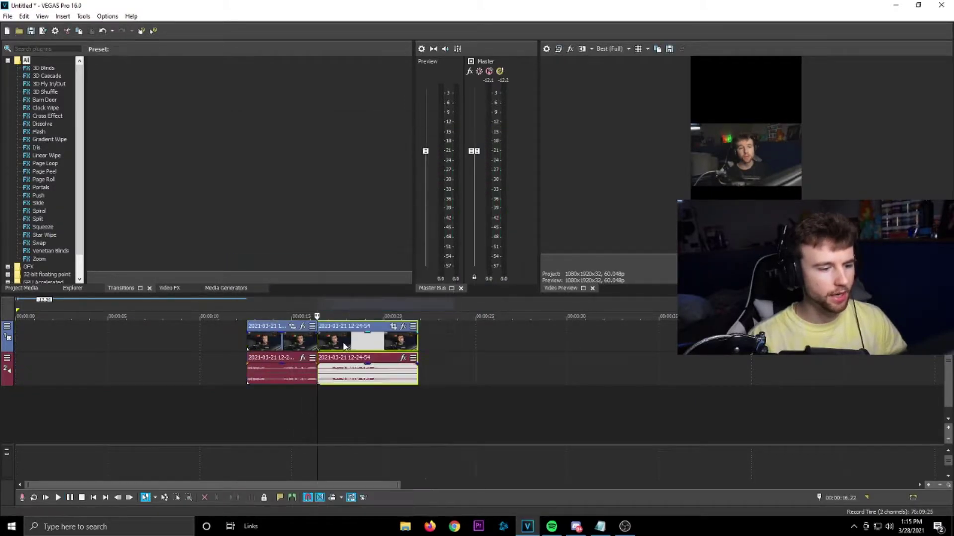
right_click(344, 348)
click(374, 260)
Move the trimmed clip to the start of the timeline and return the playhead there
drag(283, 339, 2, 343)
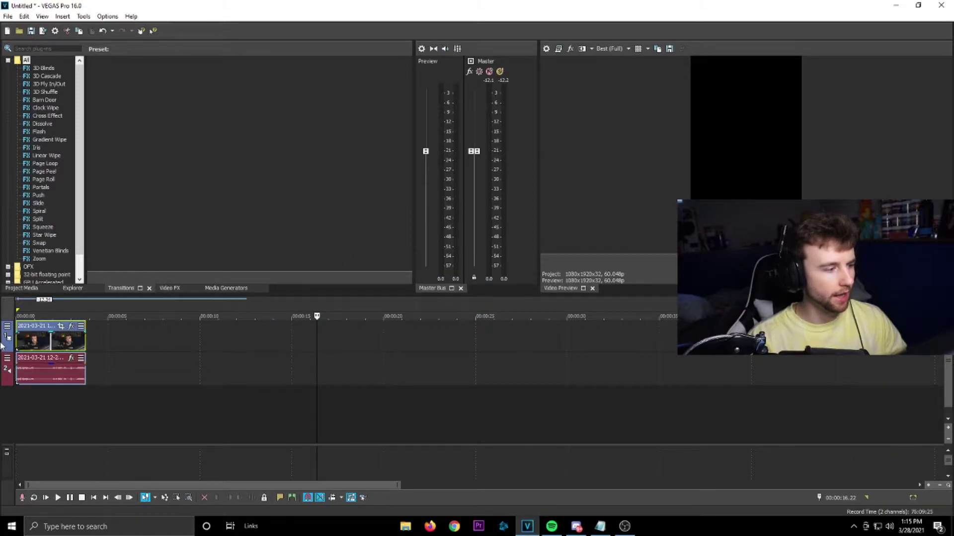
click(18, 305)
scroll(245, 341, up, 5)
scroll(250, 338, down, 3)
scroll(260, 362, up, 1)
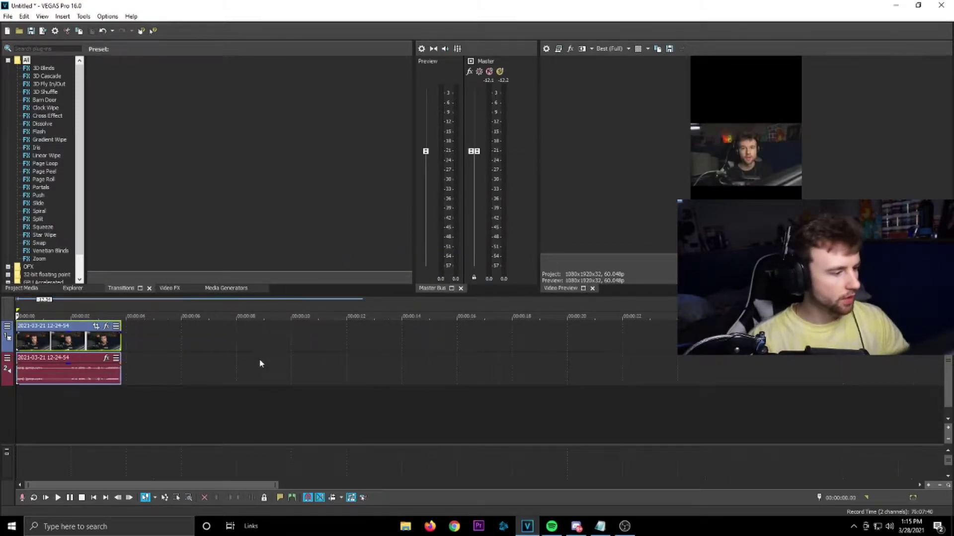
Set the video clip's pan/crop frame to 1080 wide by 1920 high
click(96, 326)
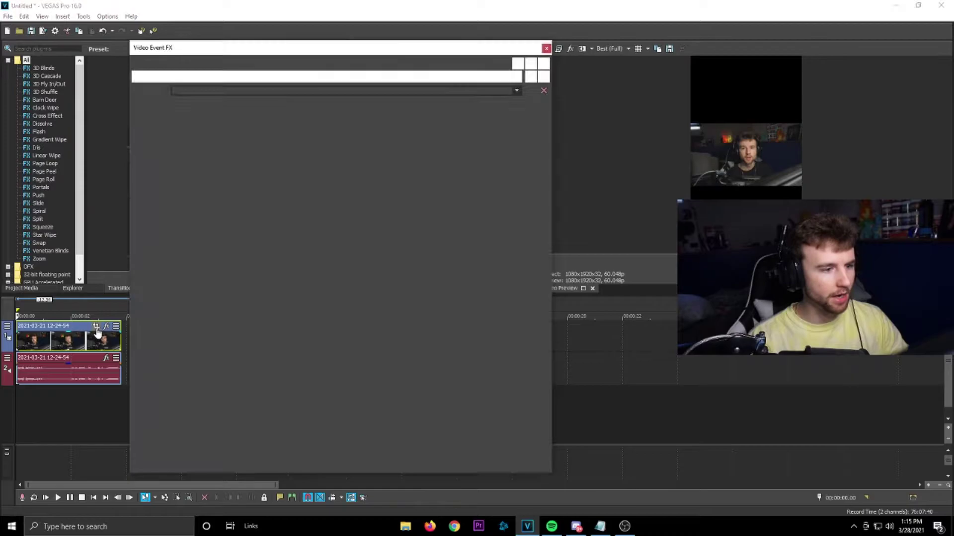
click(546, 48)
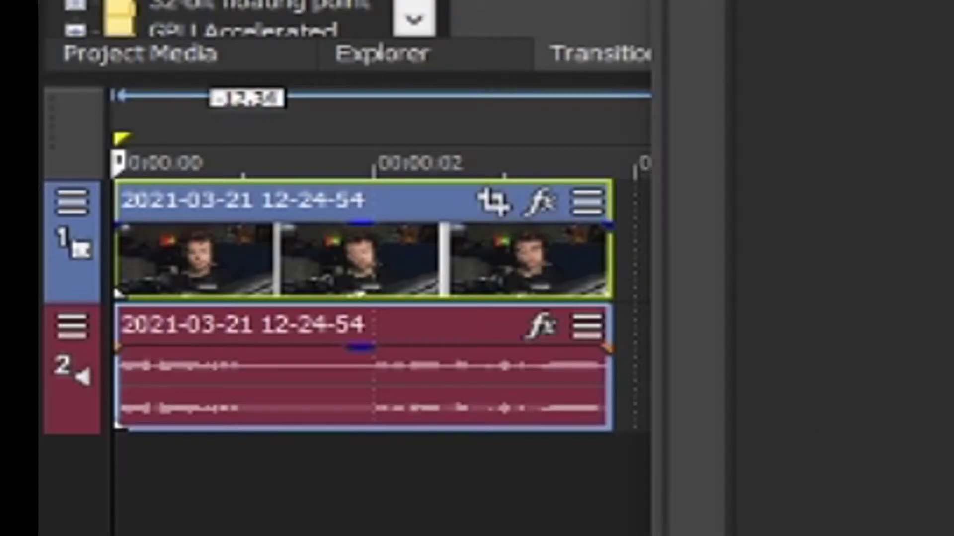
click(491, 201)
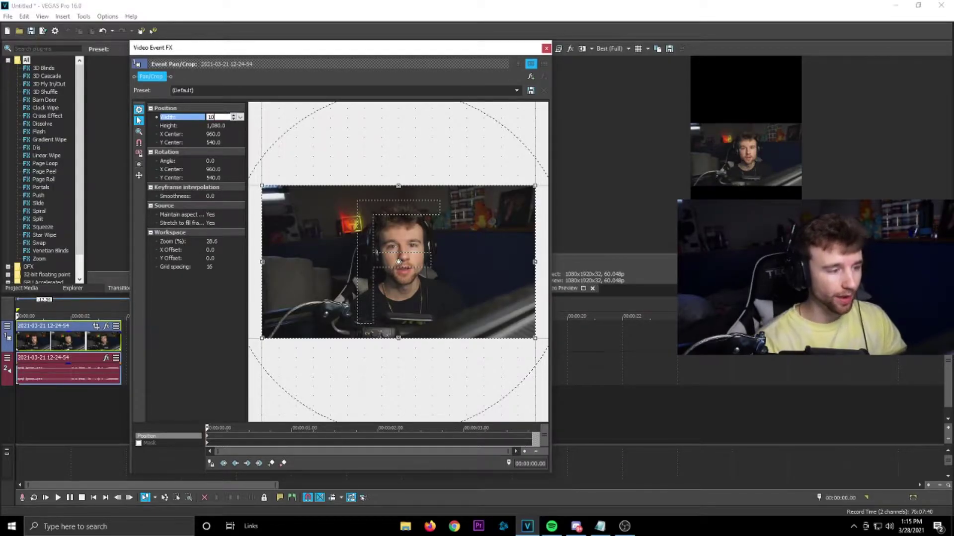
text(1080)
key(Tab)
text(1920)
key(Return)
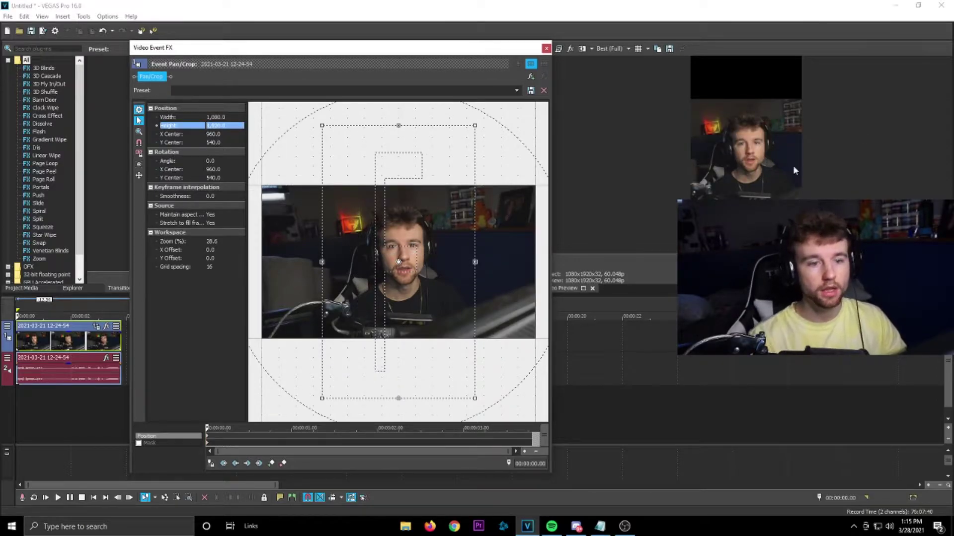
Set Maintain aspect ratio to No, narrow the crop frame to about 880 wide, and centre it over the face
click(216, 215)
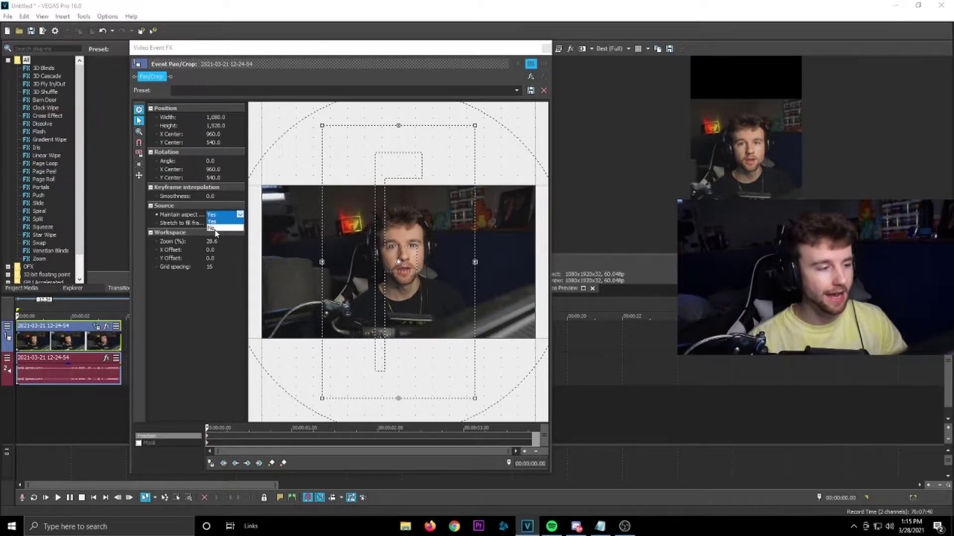
click(215, 230)
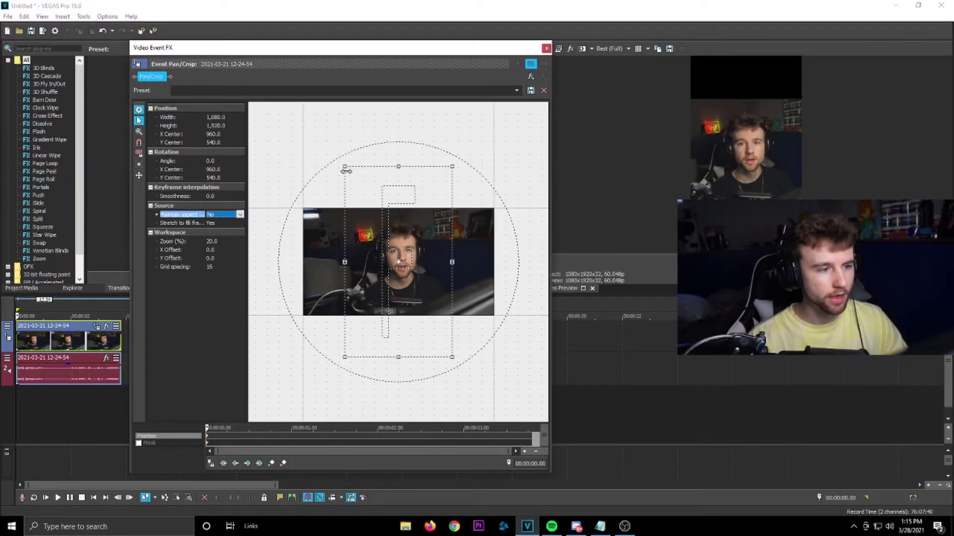
mouse_move(346, 171)
mouse_down()
mouse_move(386, 254)
mouse_move(313, 143)
mouse_move(479, 314)
mouse_move(334, 130)
mouse_move(388, 182)
mouse_move(260, 107)
mouse_move(380, 194)
mouse_move(359, 162)
mouse_move(364, 168)
mouse_up()
click(215, 216)
click(215, 222)
click(210, 214)
click(214, 230)
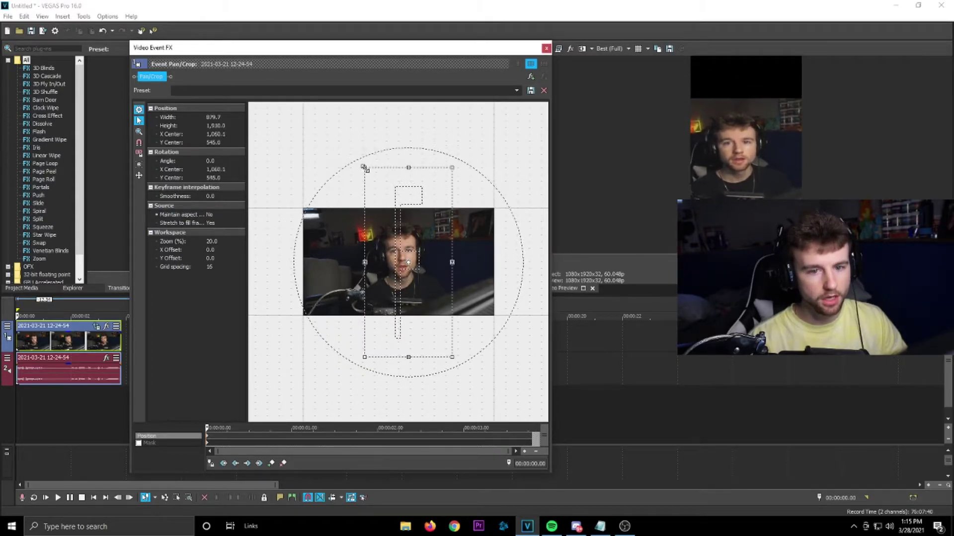
drag(418, 242, 409, 238)
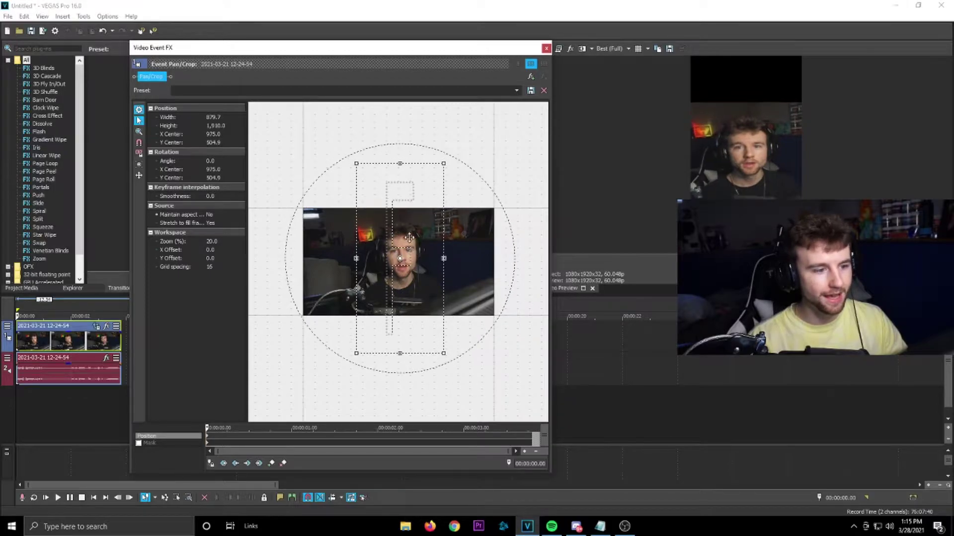
Enable the clip's mask, try and delete an oval one, and draw a rectangular mask around the head and shoulders
click(139, 444)
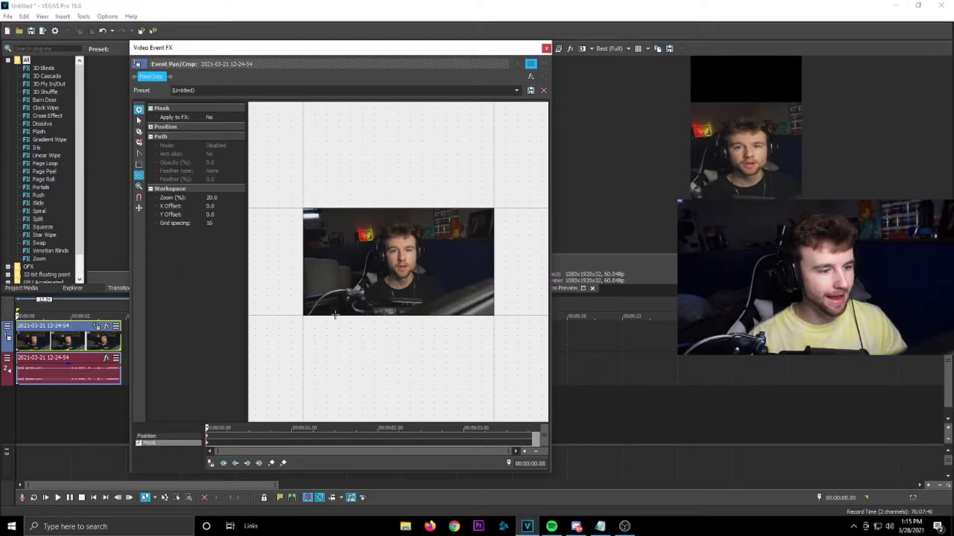
drag(328, 225, 465, 304)
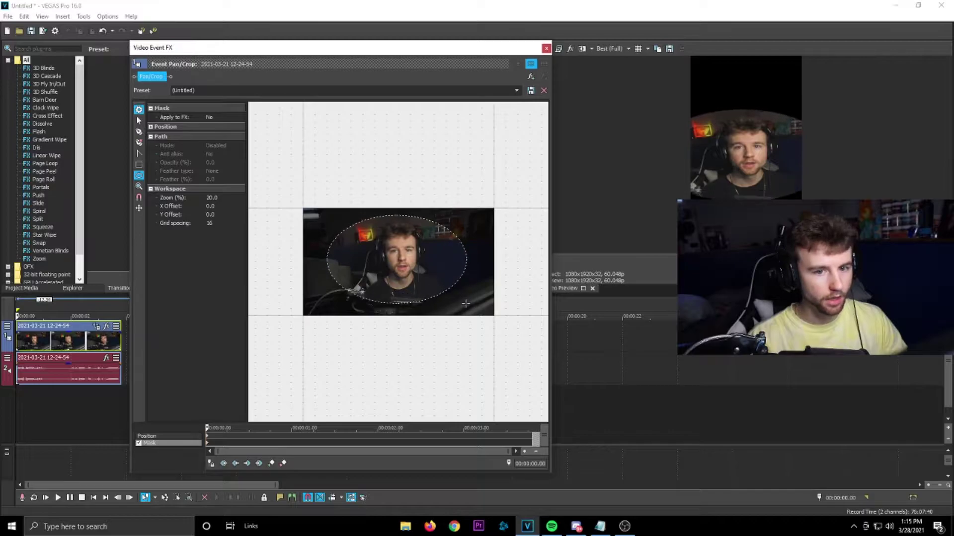
right_click(349, 245)
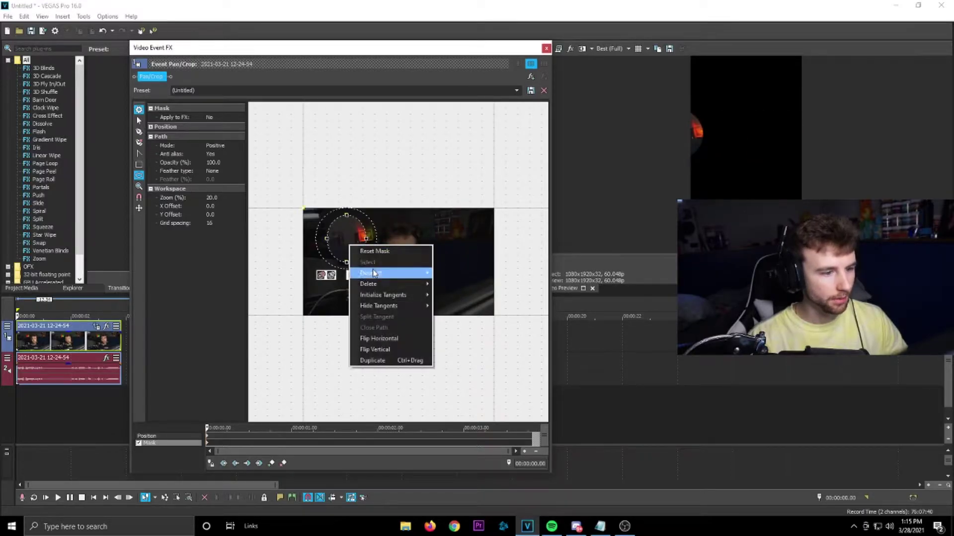
mouse_move(385, 288)
click(447, 338)
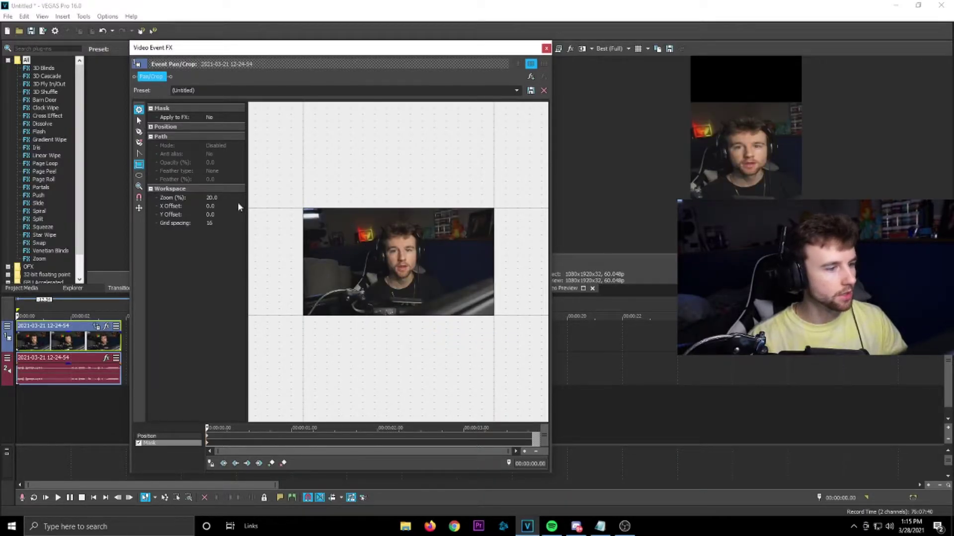
mouse_move(340, 219)
mouse_down()
mouse_move(462, 296)
mouse_move(440, 274)
mouse_up()
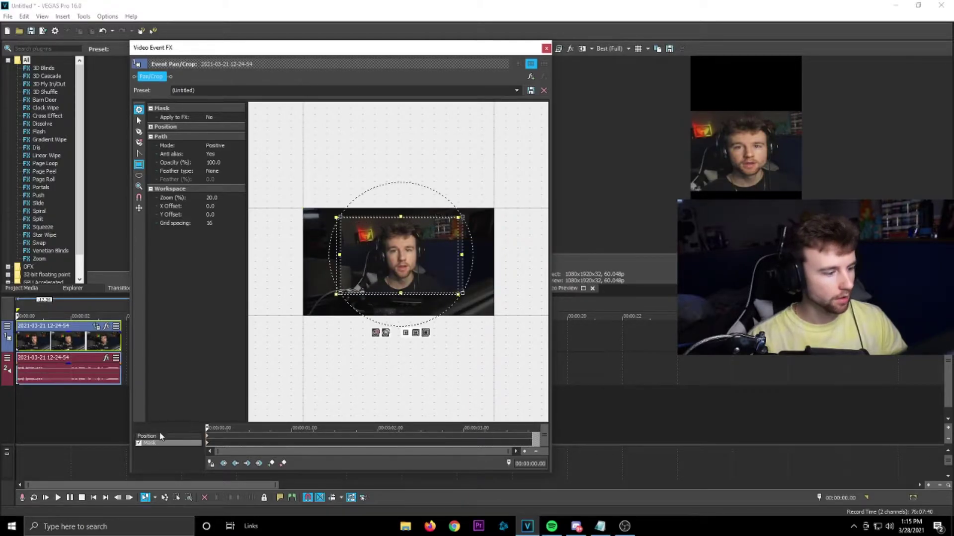
Enlarge the crop frame to about 1418 by 2866 and shift it so the masked face sits near the preview's upper edge
click(159, 435)
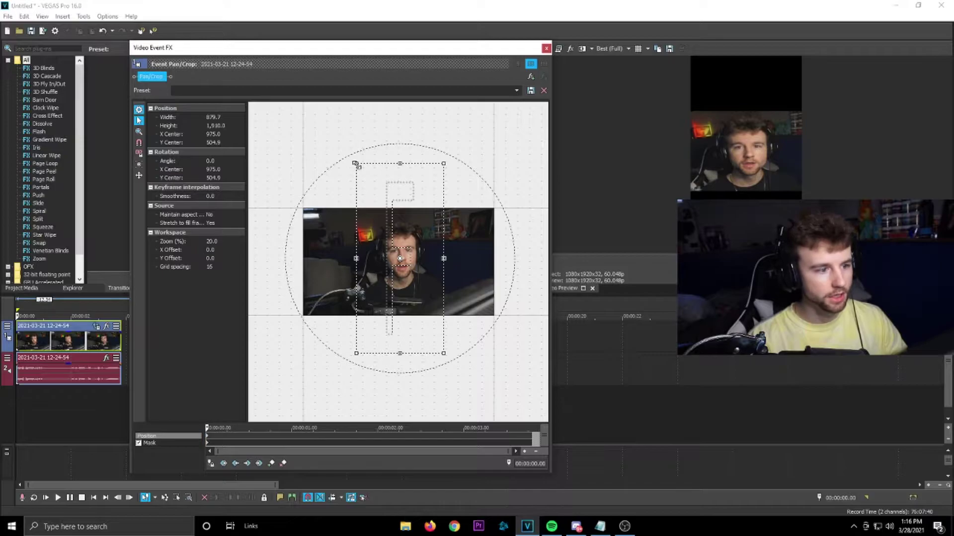
drag(356, 164, 315, 97)
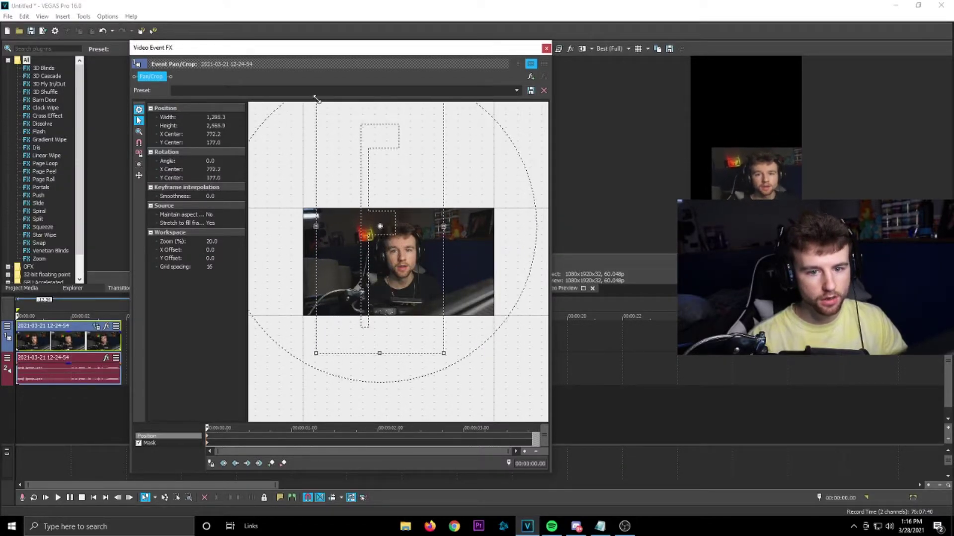
drag(405, 246, 426, 292)
drag(337, 146, 323, 116)
drag(381, 259, 387, 332)
click(545, 49)
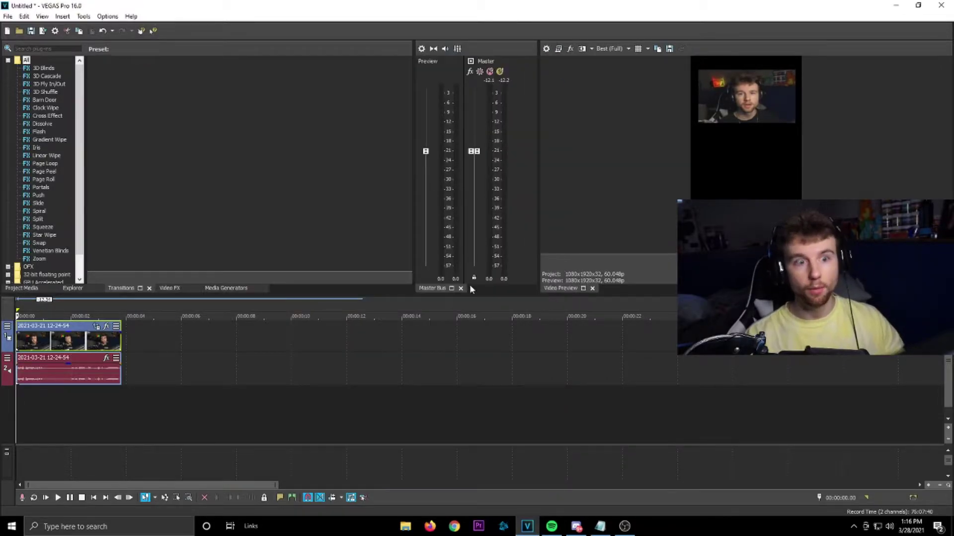
Ungroup the clip's video from its audio
click(29, 306)
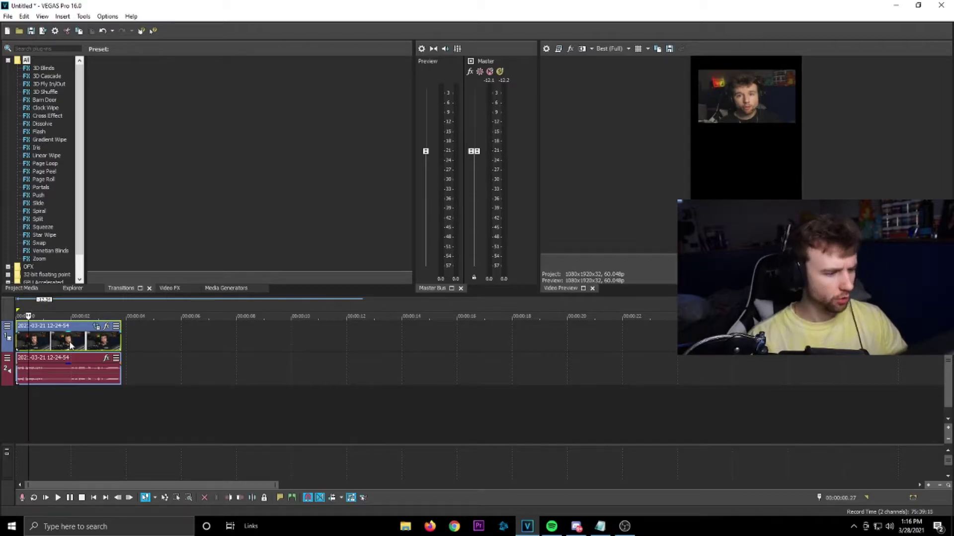
click(79, 344)
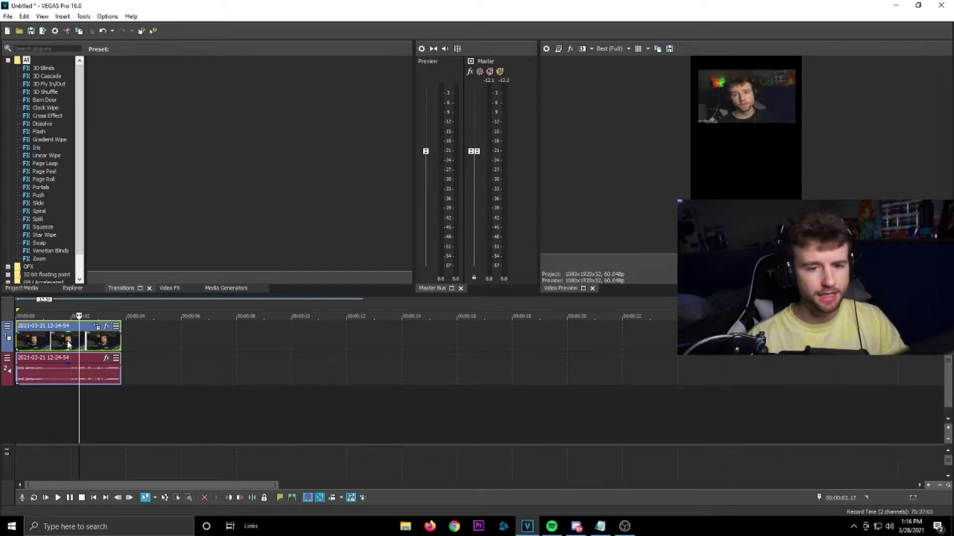
key(u)
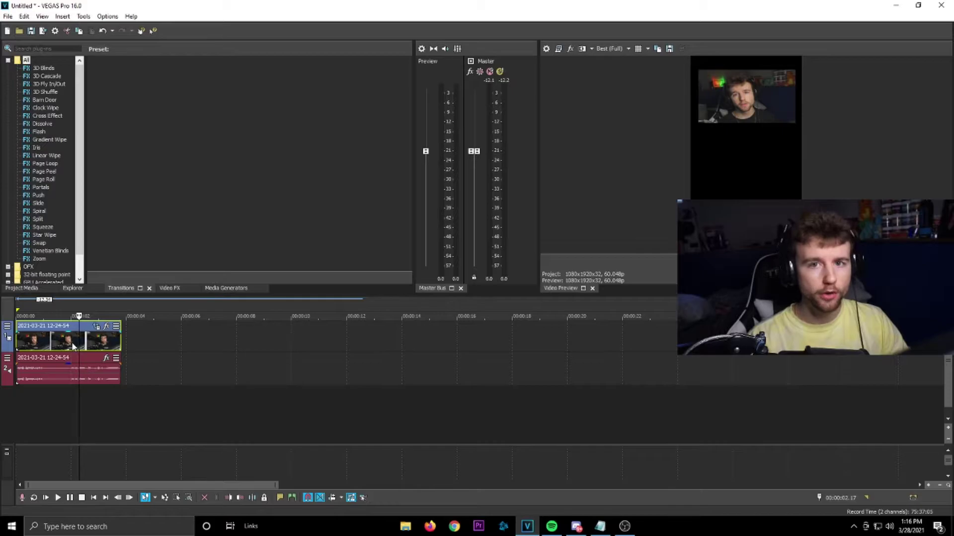
Copy the video clip, paste it, and move the copy to a new track below the audio, aligned with the timeline start
right_click(72, 342)
click(131, 225)
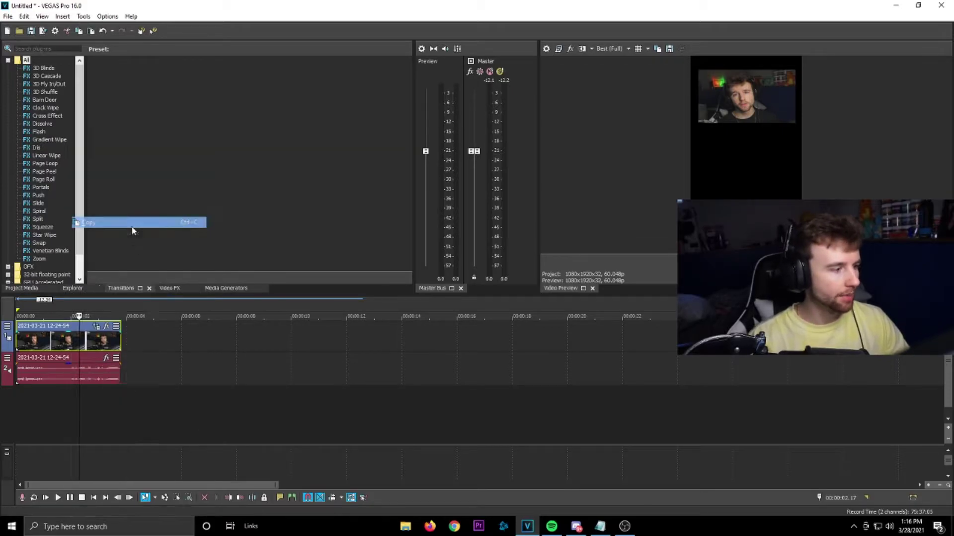
right_click(158, 354)
click(202, 139)
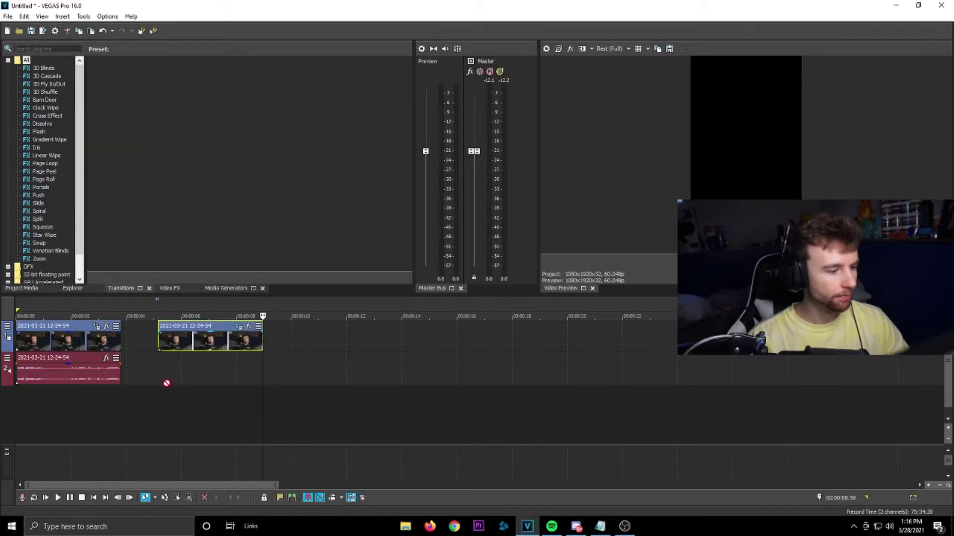
drag(38, 414, 39, 412)
Open the lower copy's pan/crop settings and set its crop frame to 1080 wide by 1920 high
click(32, 314)
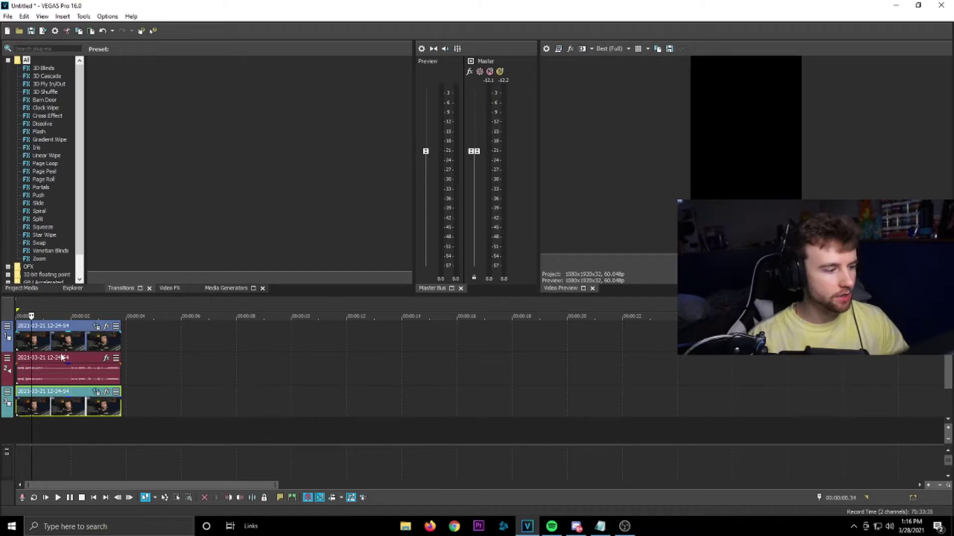
click(63, 412)
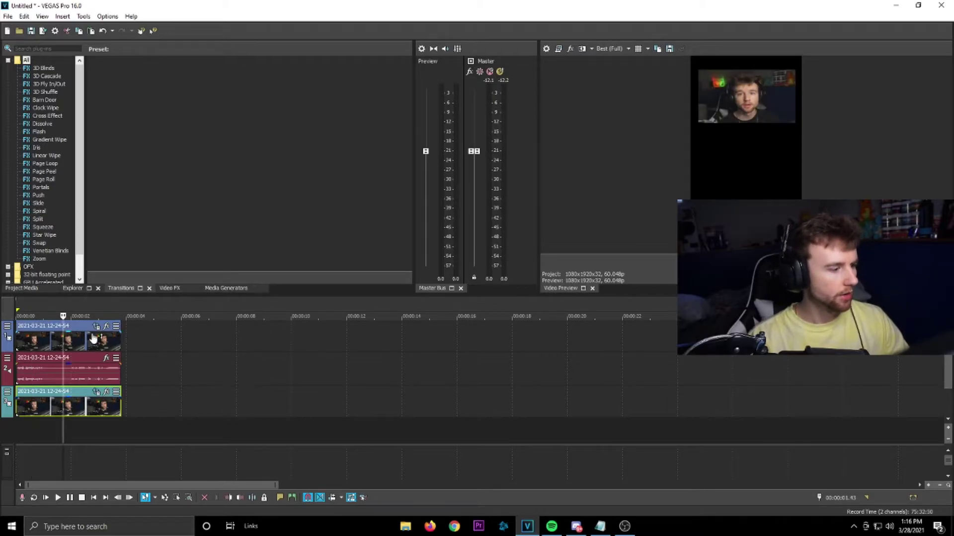
click(97, 392)
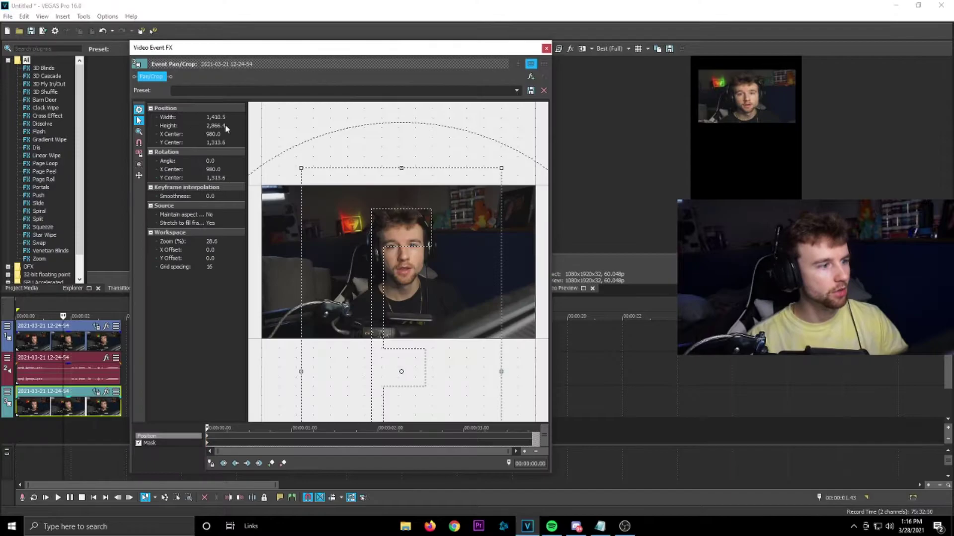
click(224, 117)
text(1080)
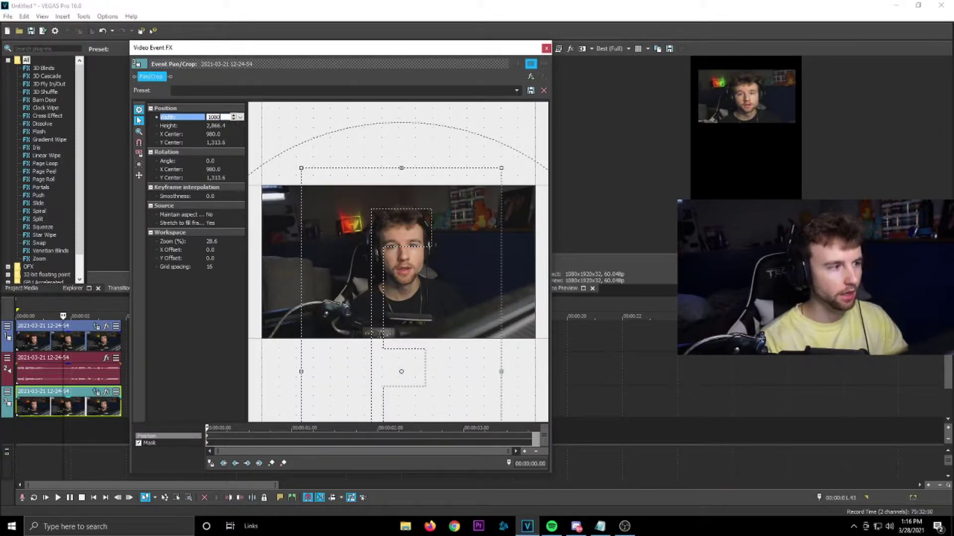
key(Tab)
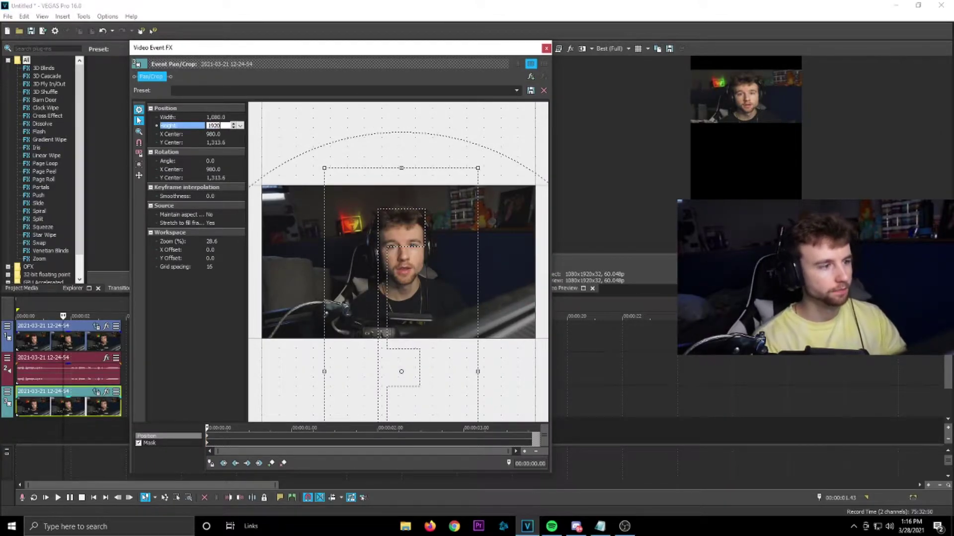
key(Return)
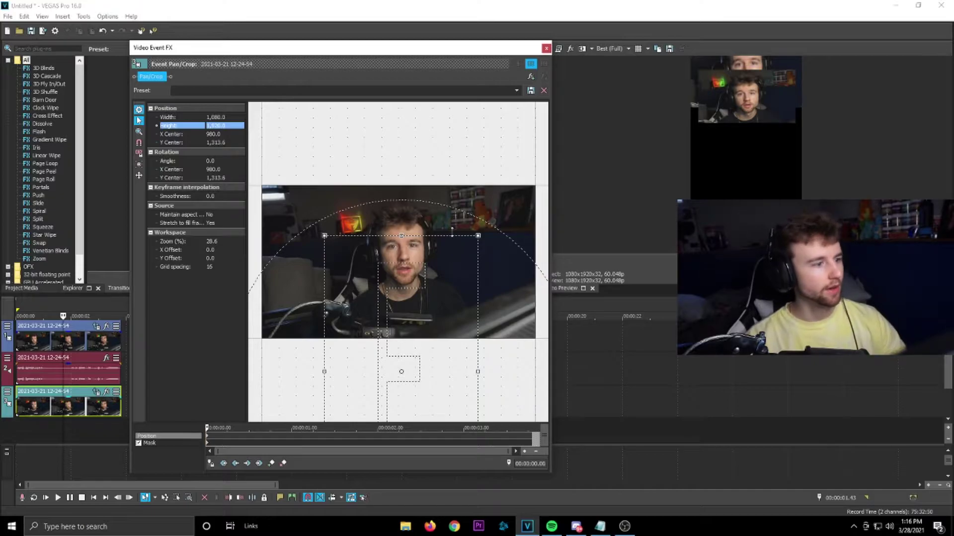
click(212, 214)
click(264, 306)
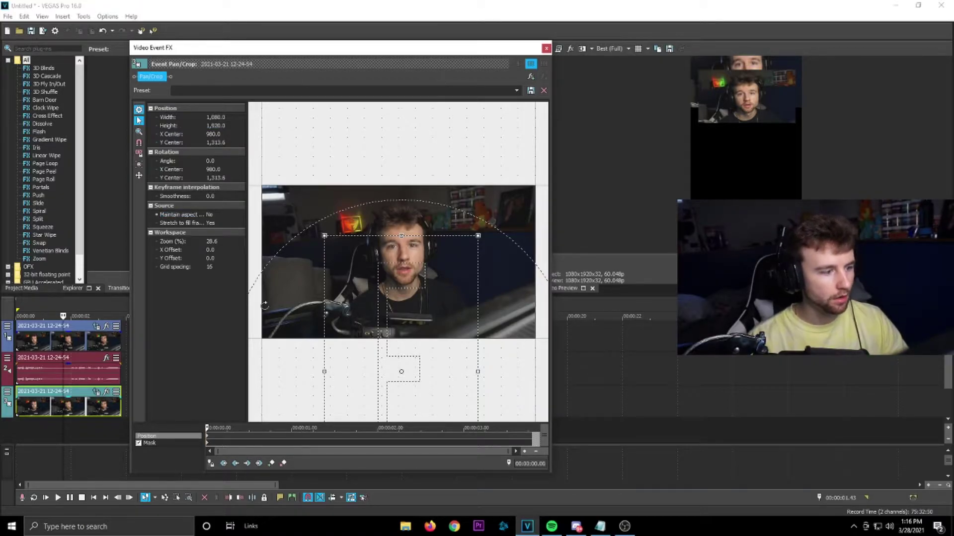
Turn off the lower copy's mask and shrink its crop frame to about 490 by 929 around the face
click(139, 445)
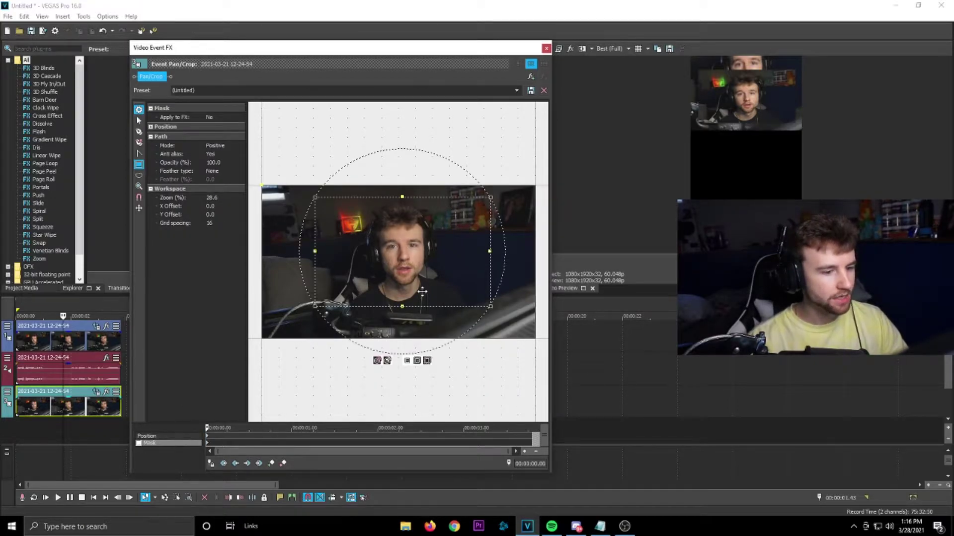
click(147, 436)
scroll(361, 188, down, 2)
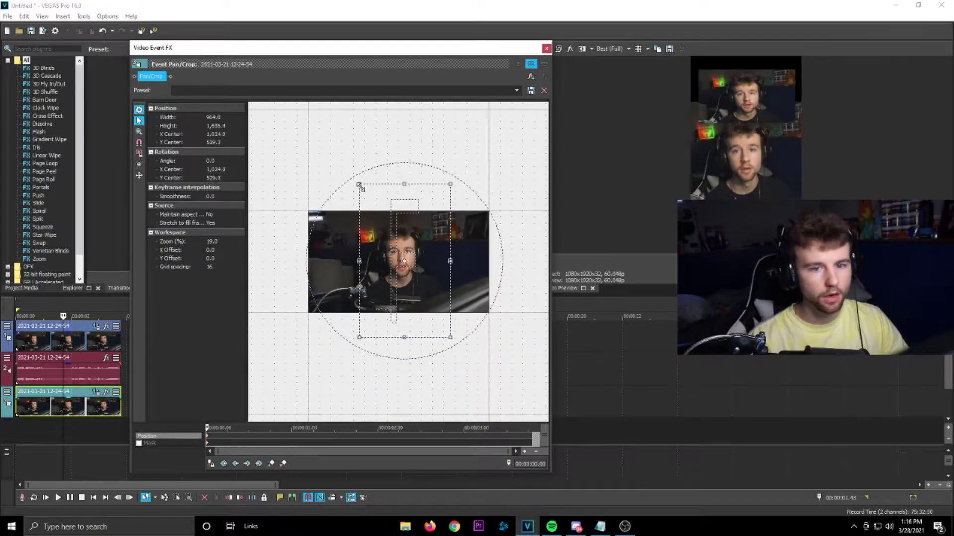
drag(360, 185, 390, 241)
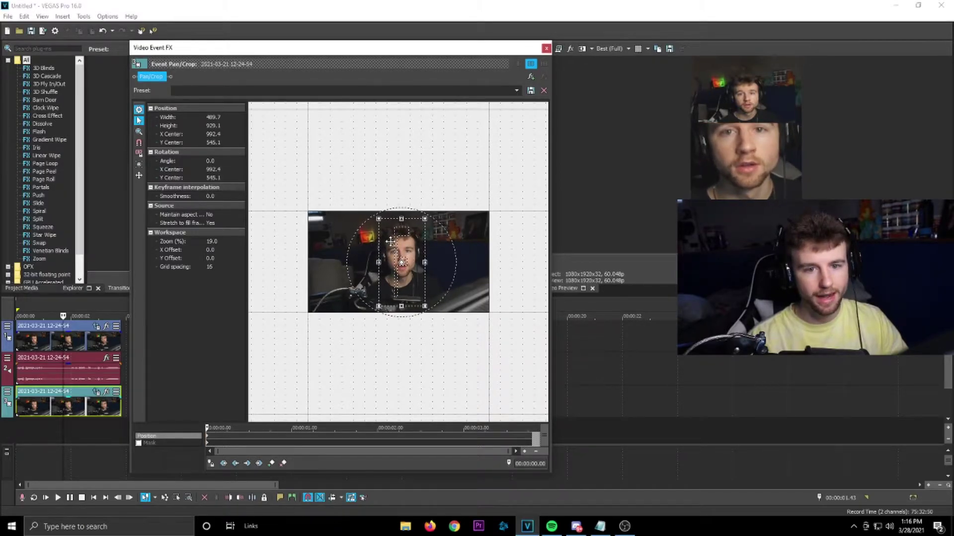
click(546, 48)
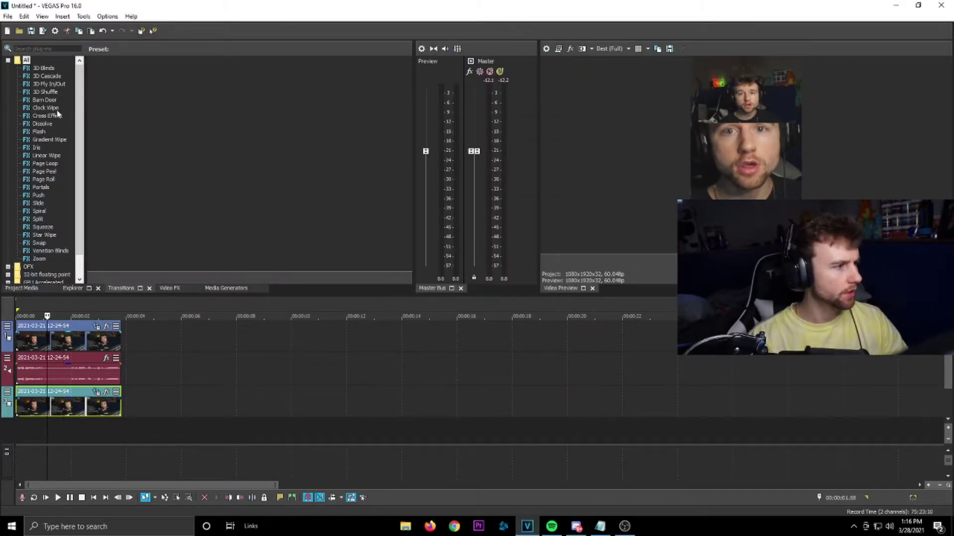
Apply the default Gaussian Blur effect to the lower copy of the face cam clip
click(170, 288)
scroll(49, 188, down, 2)
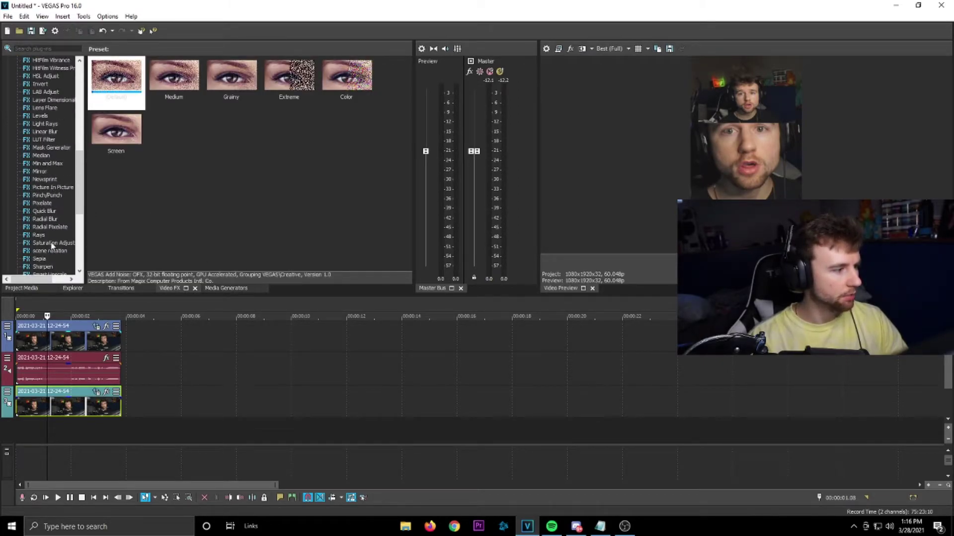
scroll(52, 229, up, 9)
click(48, 219)
drag(77, 413, 77, 413)
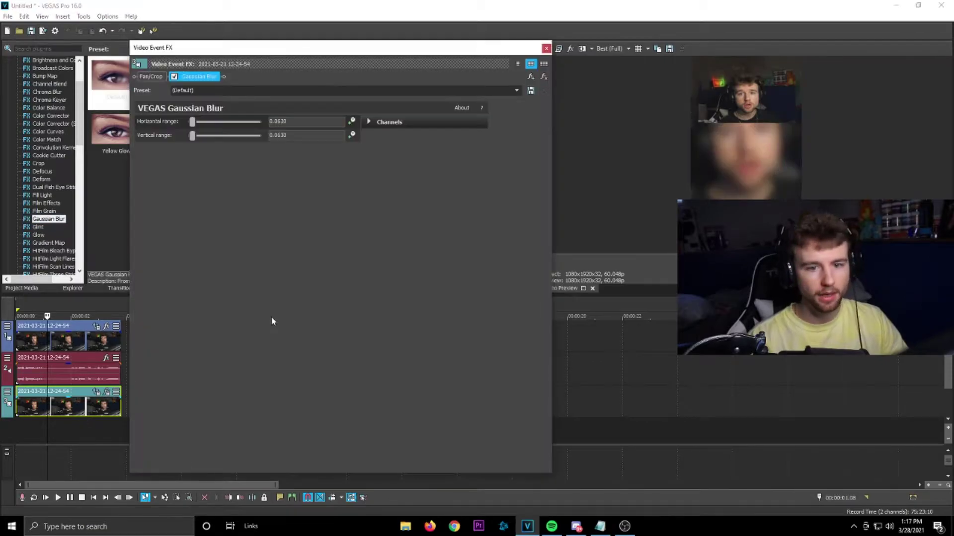
click(546, 48)
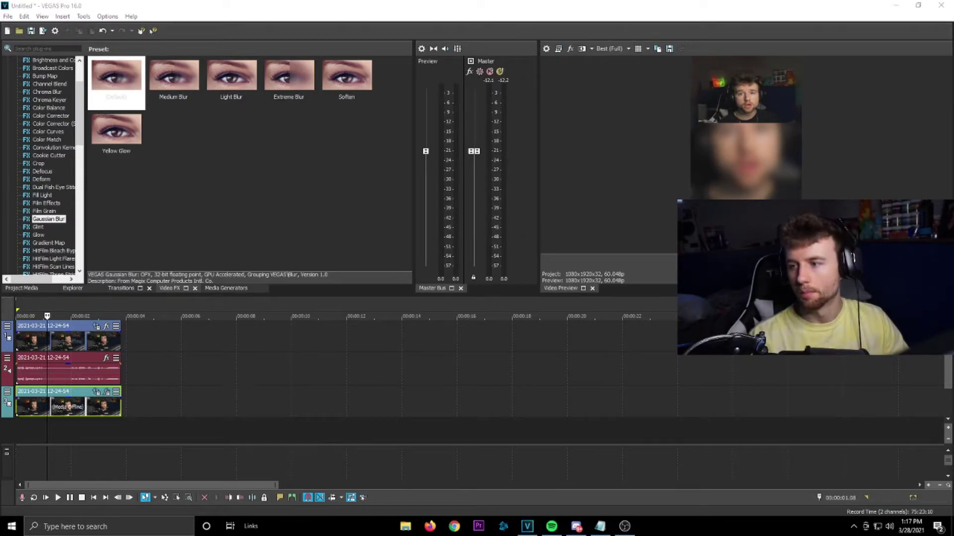
drag(655, 266, 125, 359)
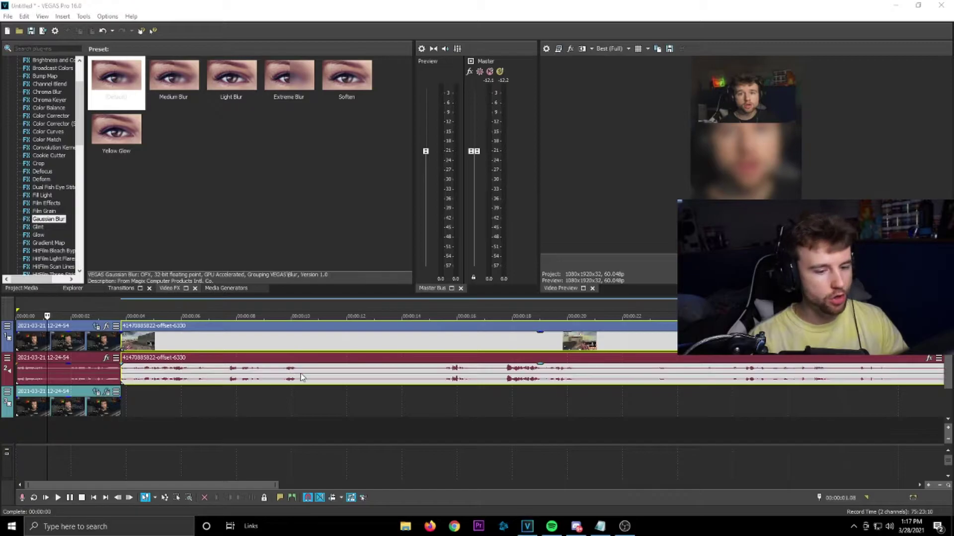
scroll(341, 377, down, 3)
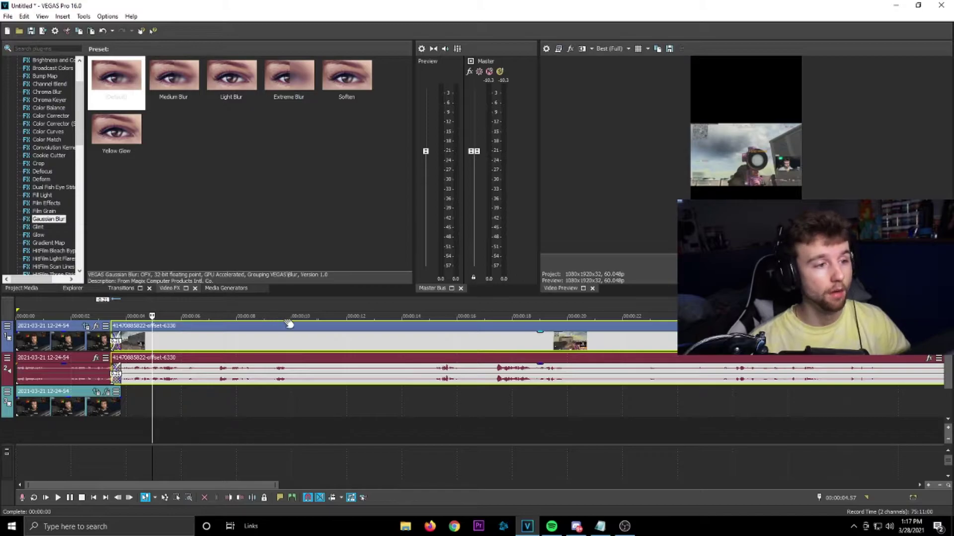
click(94, 303)
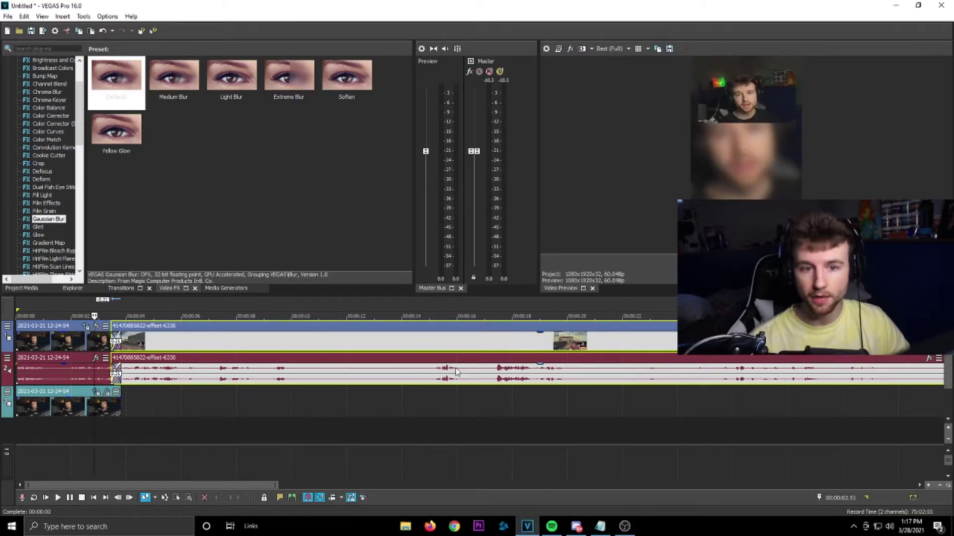
Play into the gameplay clip, split it at about 8.3 seconds, and delete the remainder
key(space)
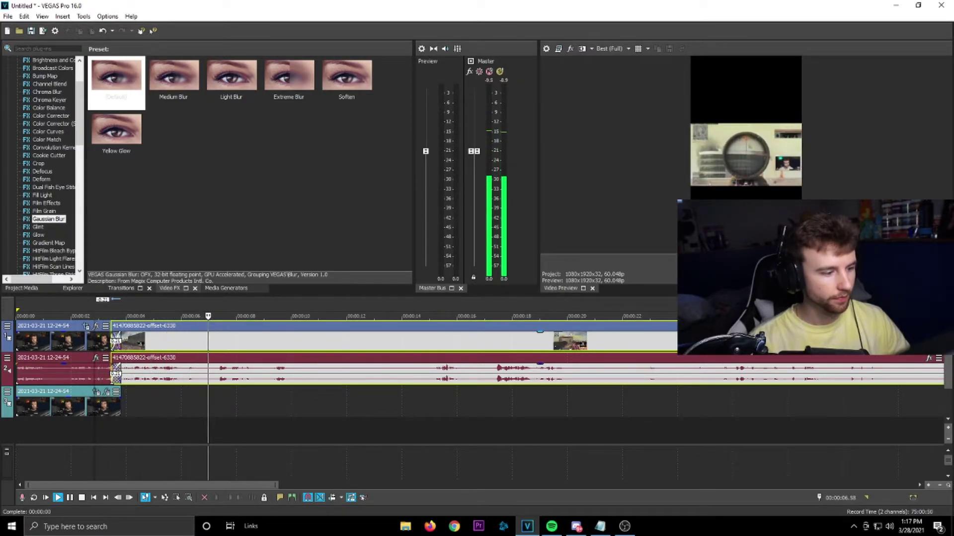
key(Return)
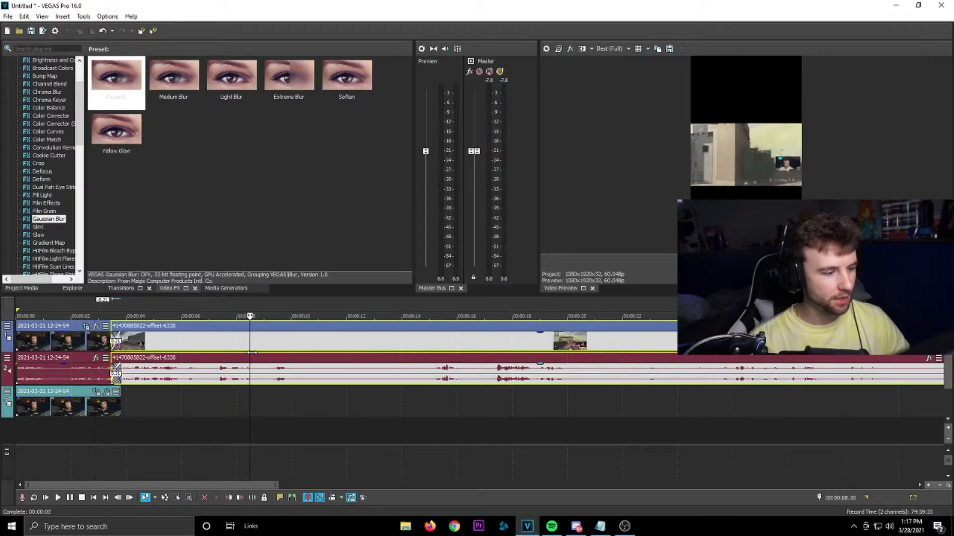
right_click(249, 350)
click(280, 303)
right_click(305, 354)
click(318, 262)
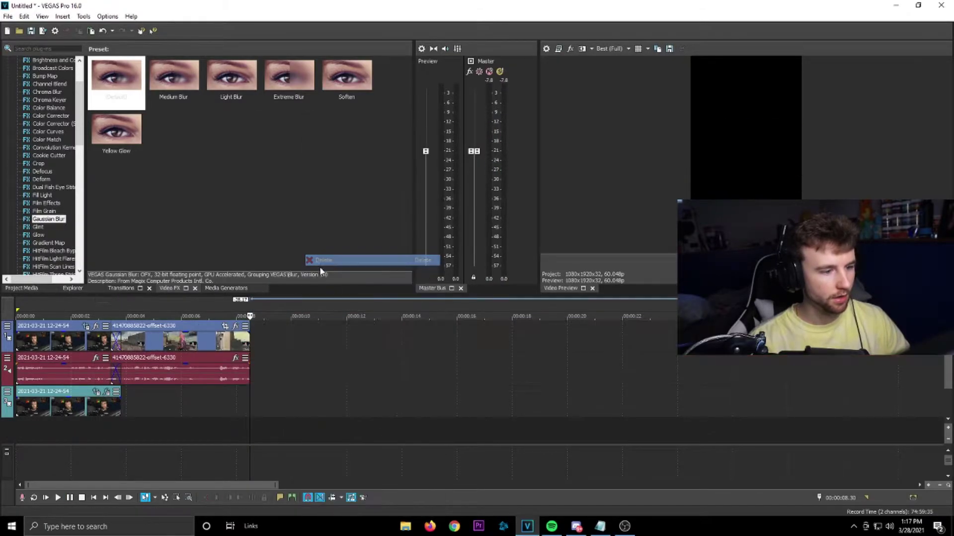
Play back the transition from the face cam clip to the gameplay clip
click(137, 300)
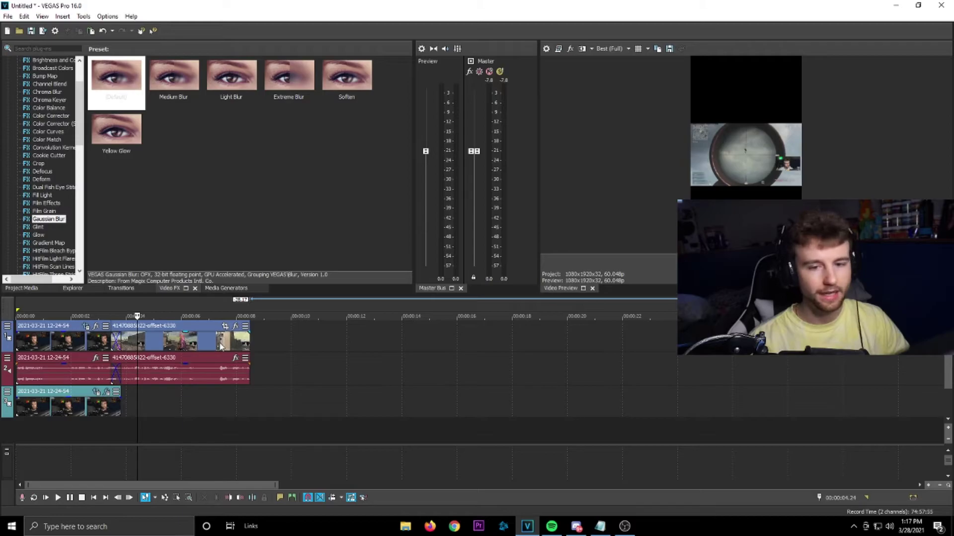
click(101, 313)
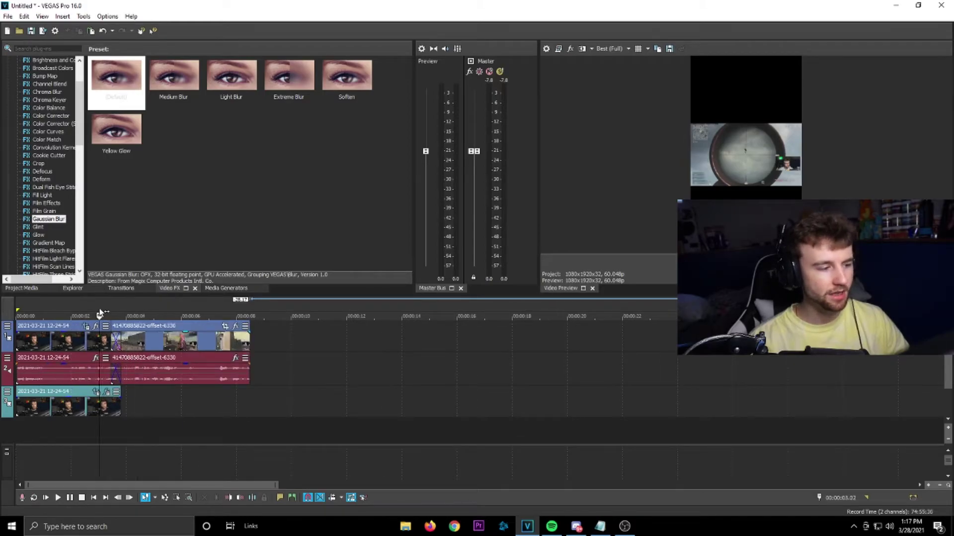
key(space)
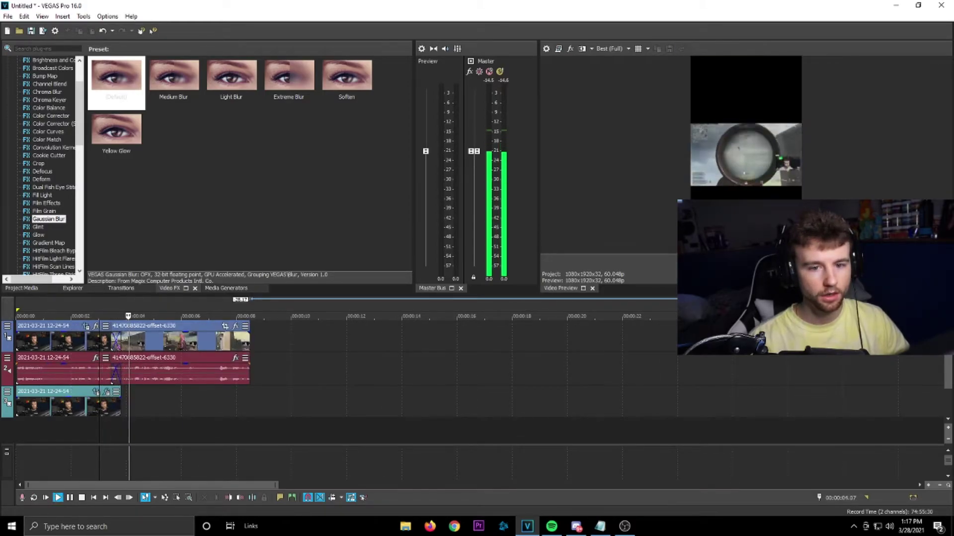
key(space)
click(74, 412)
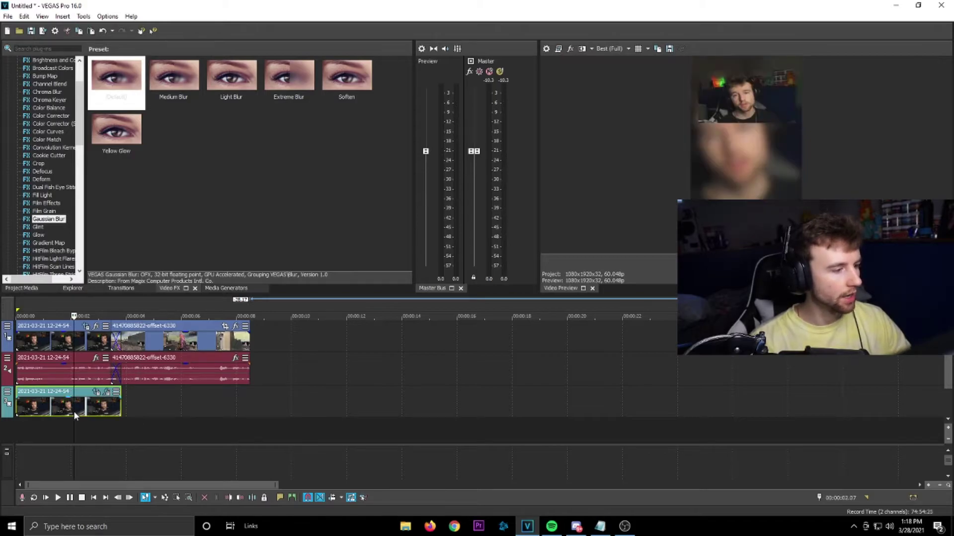
Open the gameplay clip's pan/crop settings and set its crop frame to 1080 wide by 1920 high
click(172, 335)
click(205, 340)
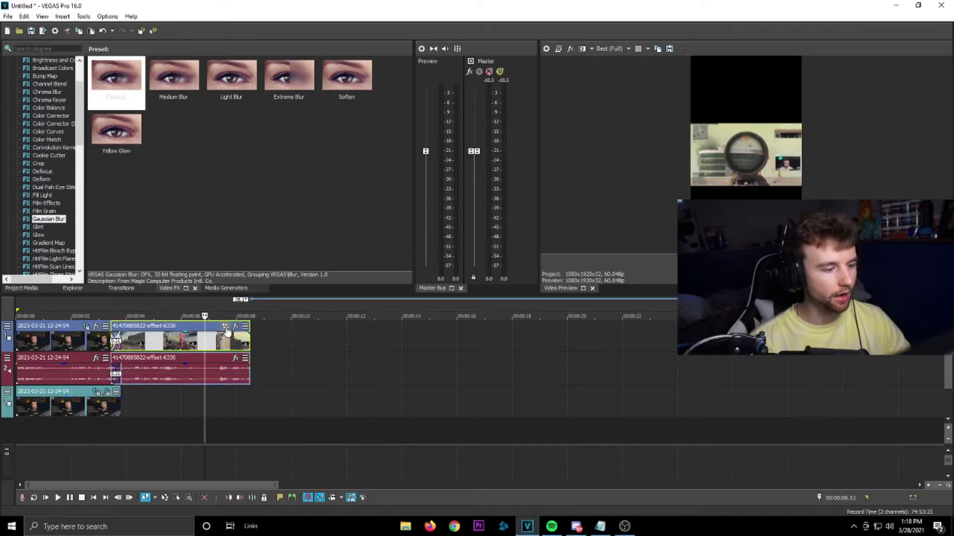
click(224, 327)
click(224, 113)
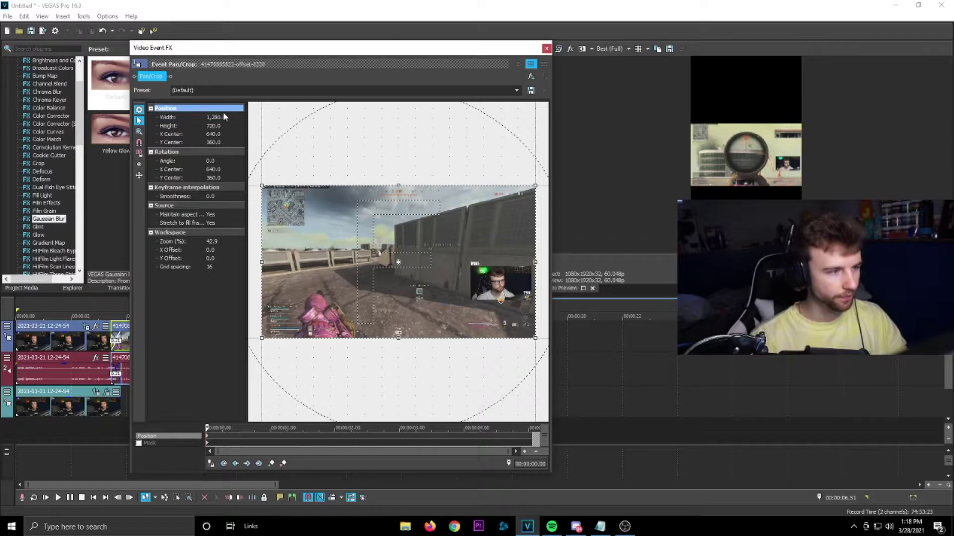
click(222, 117)
text(1080)
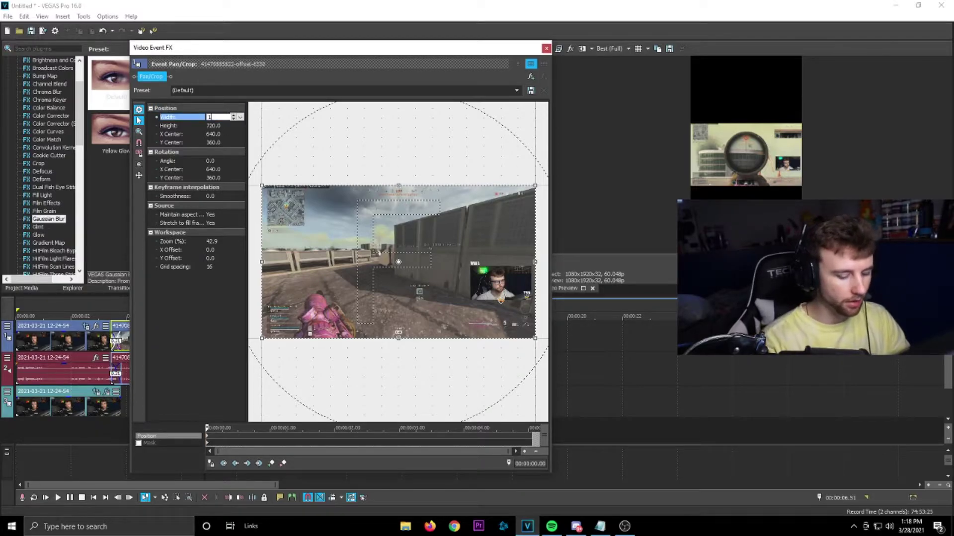
key(Tab)
text(1920)
key(Return)
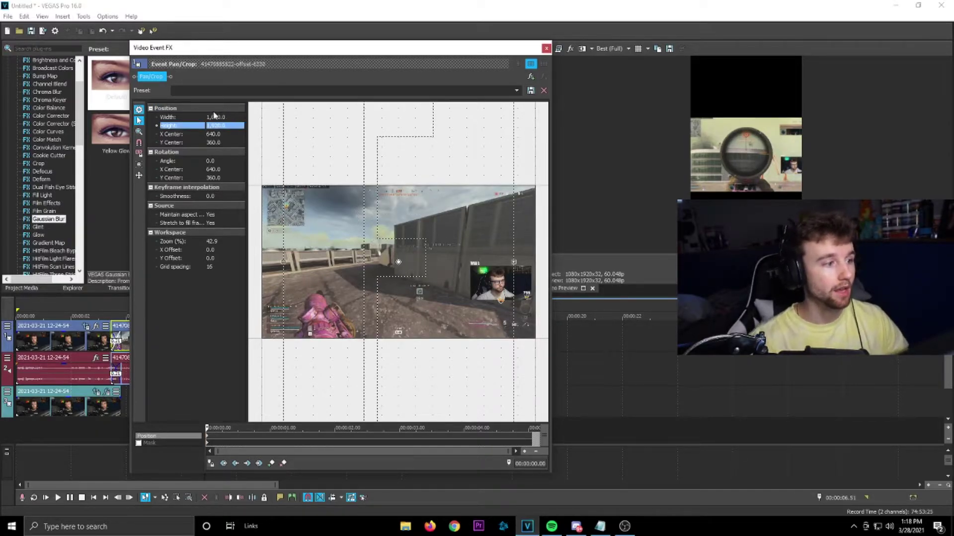
Set the gameplay clip's source to not maintain its aspect ratio
double_click(214, 215)
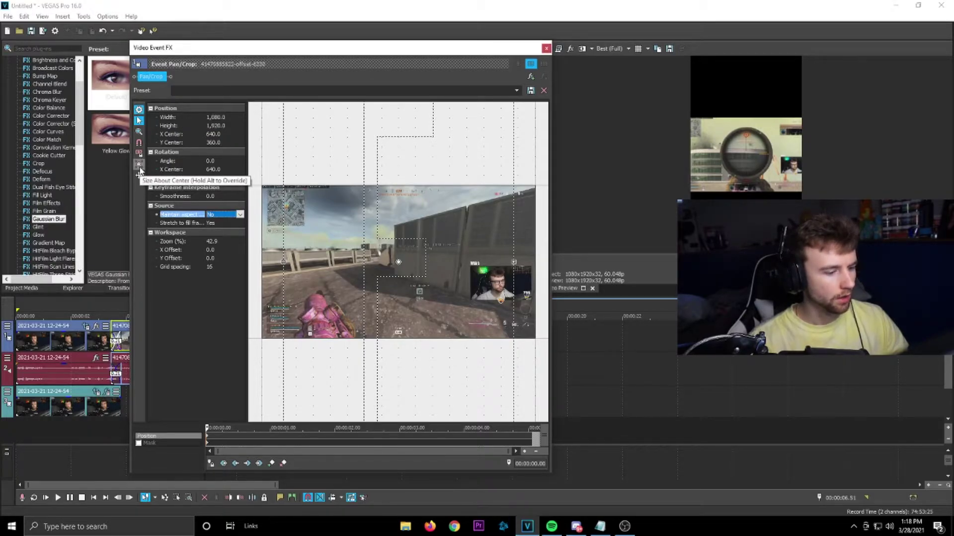
click(139, 152)
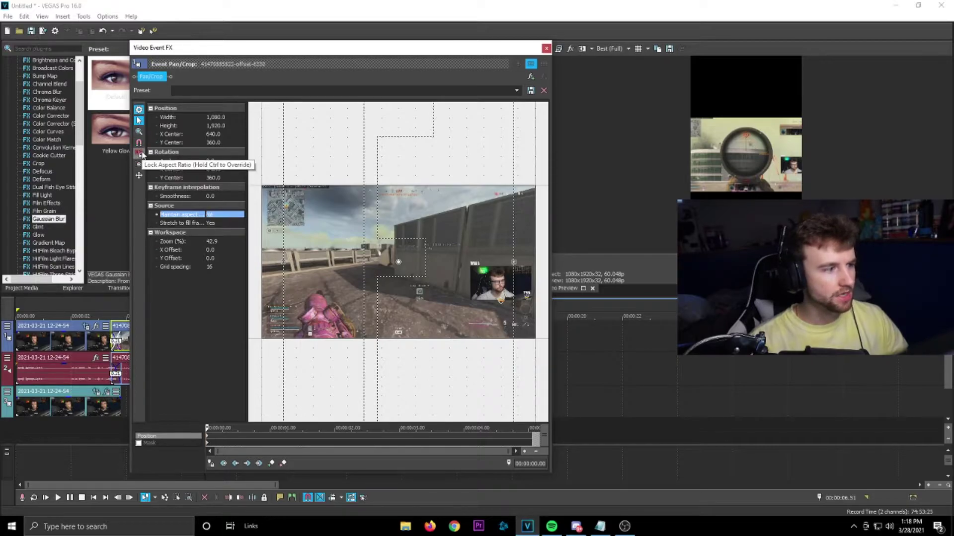
click(139, 152)
click(140, 152)
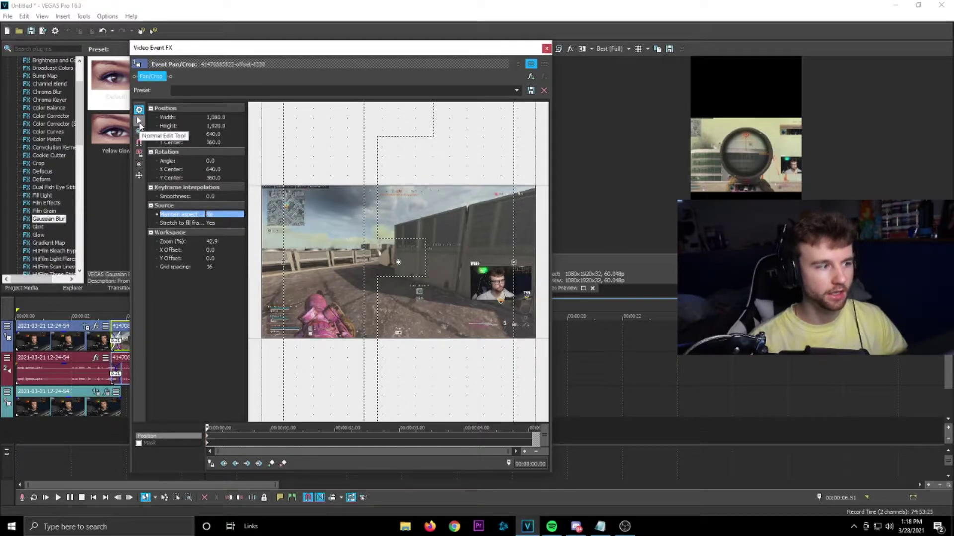
click(139, 122)
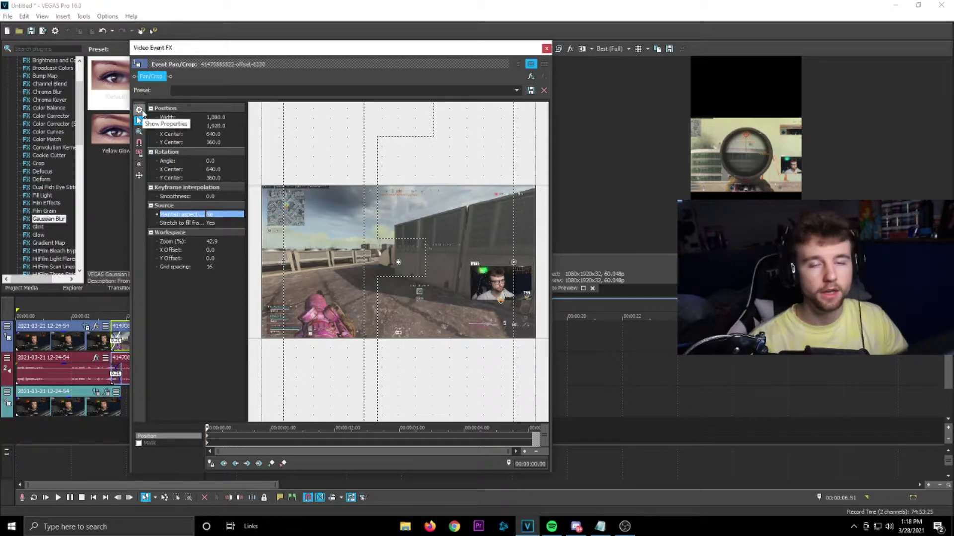
click(139, 109)
click(139, 109)
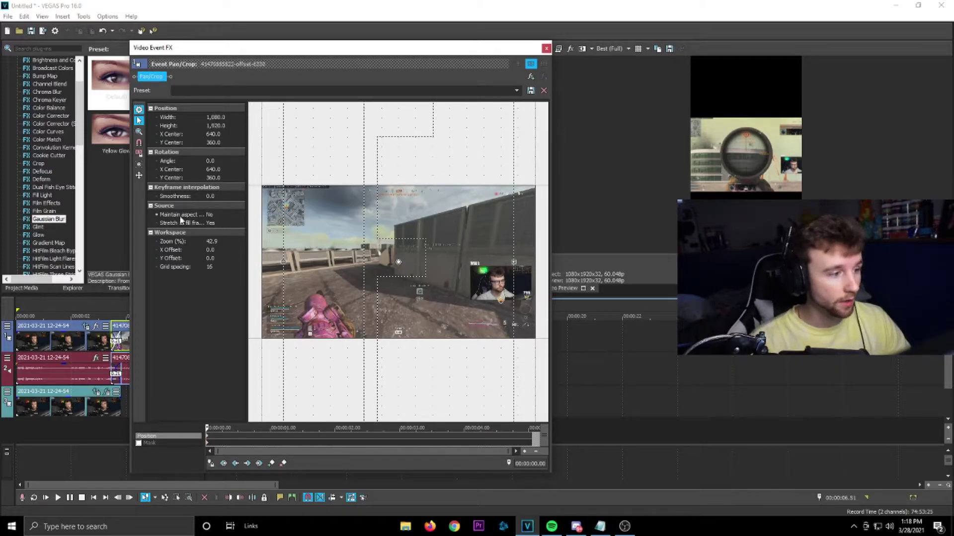
Resize the gameplay clip's crop frame to about 392 wide by 707.5 high, centred on the footage, and close the pan/crop settings
scroll(371, 280, down, 5)
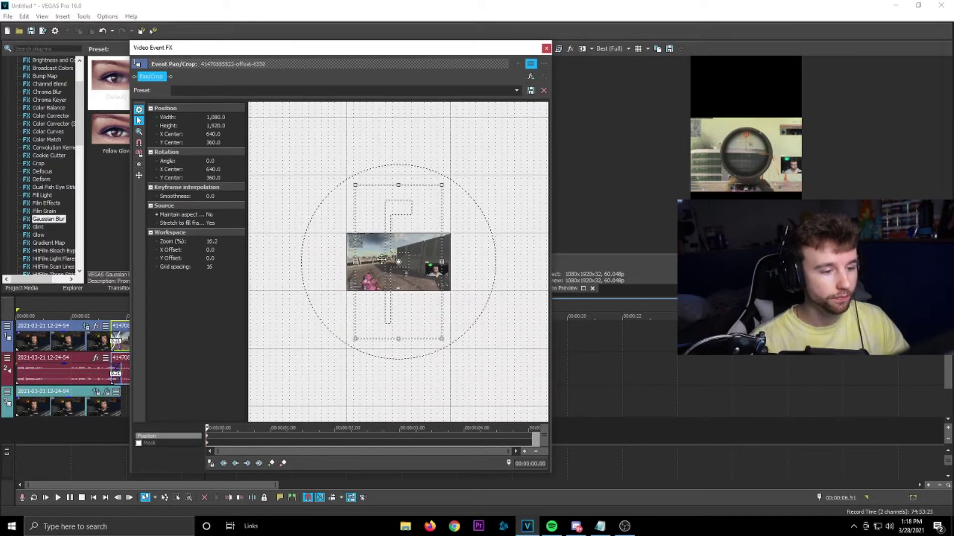
drag(356, 184, 370, 241)
drag(419, 276, 410, 270)
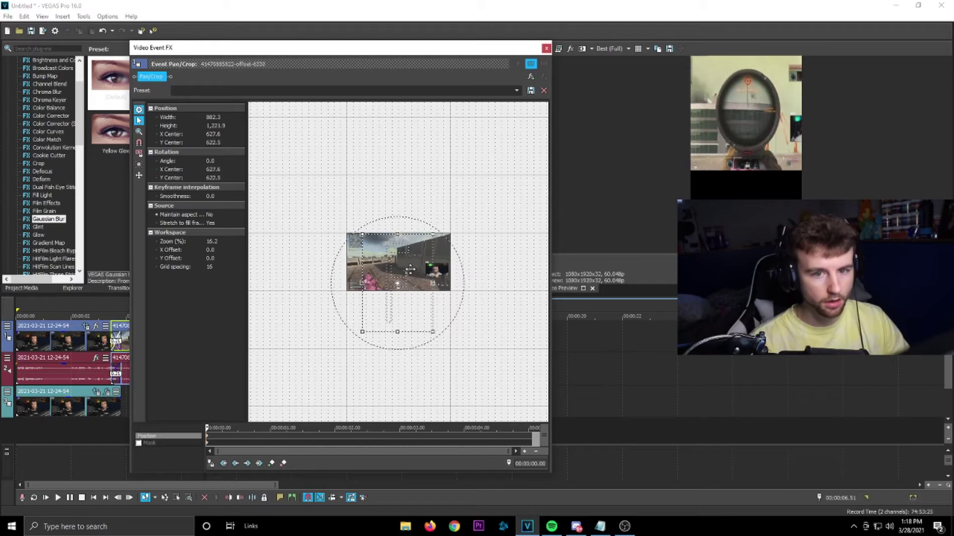
drag(398, 335, 409, 292)
scroll(374, 258, up, 5)
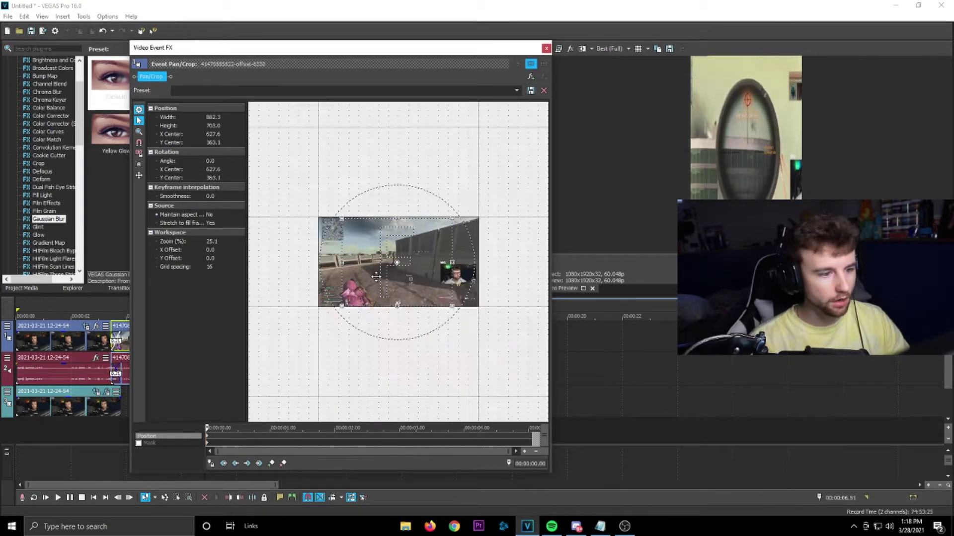
scroll(374, 259, up, 2)
drag(395, 185, 395, 185)
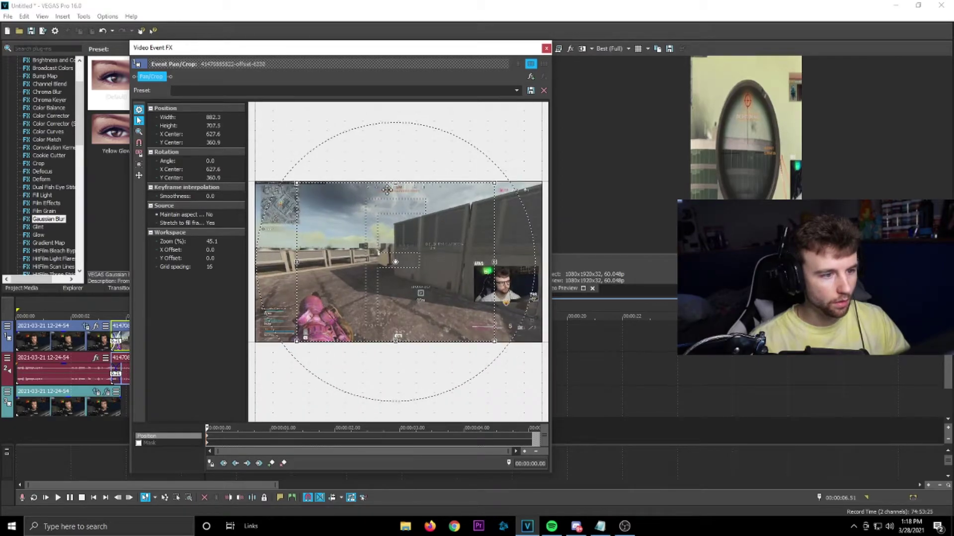
drag(300, 265, 386, 276)
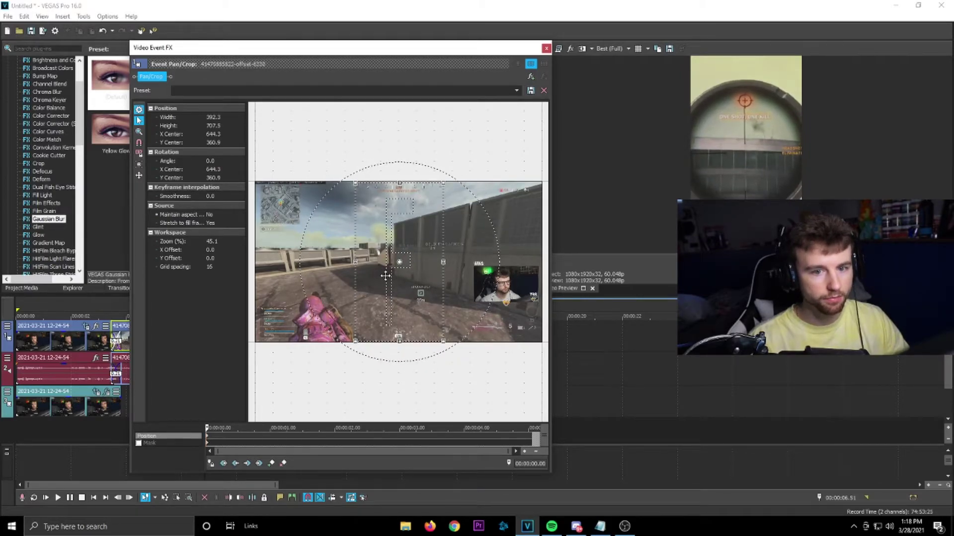
click(546, 49)
Play back the transition from the face cam clip into the newly cropped gameplay clip
scroll(464, 313, down, 2)
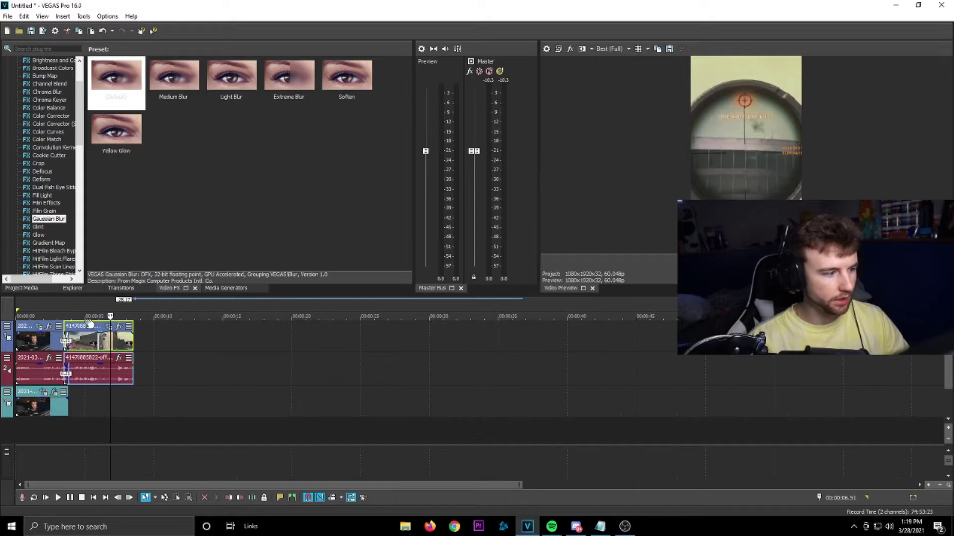
click(59, 311)
key(space)
scroll(392, 357, down, 2)
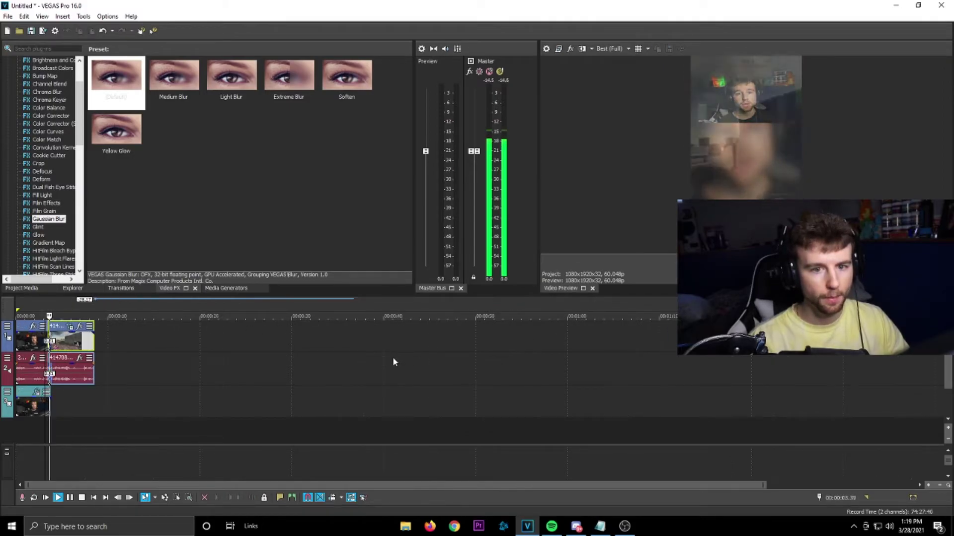
scroll(377, 375, up, 4)
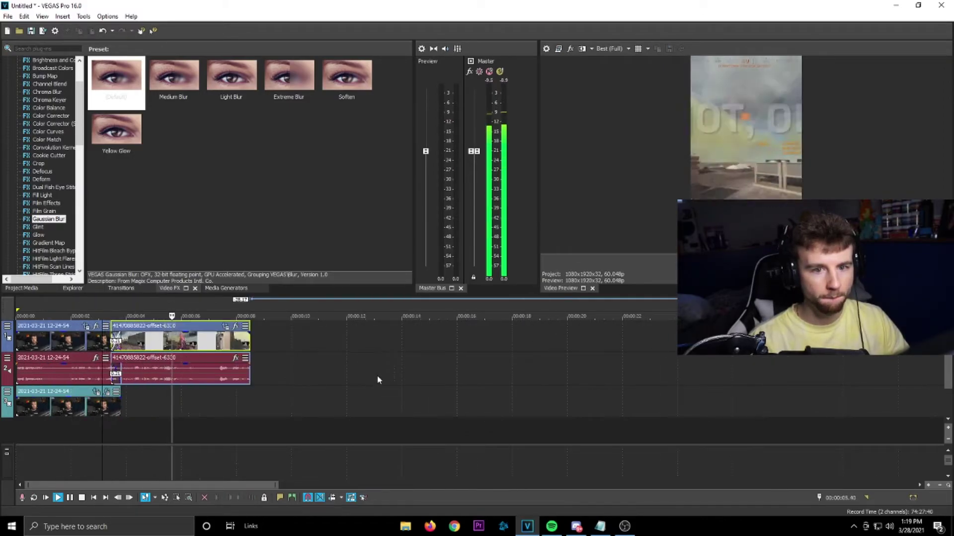
key(Return)
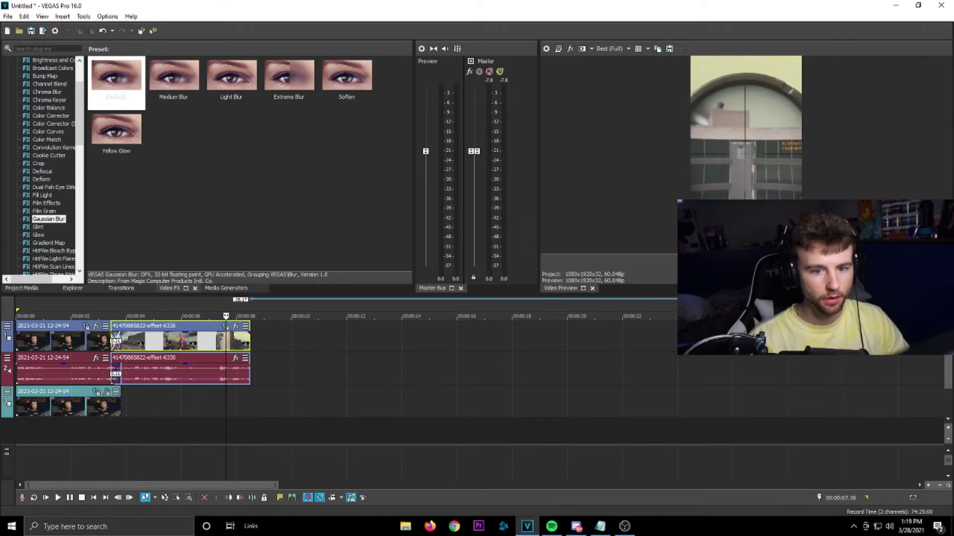
Ungroup the gameplay clip's video from its audio
scroll(323, 342, up, 2)
click(313, 346)
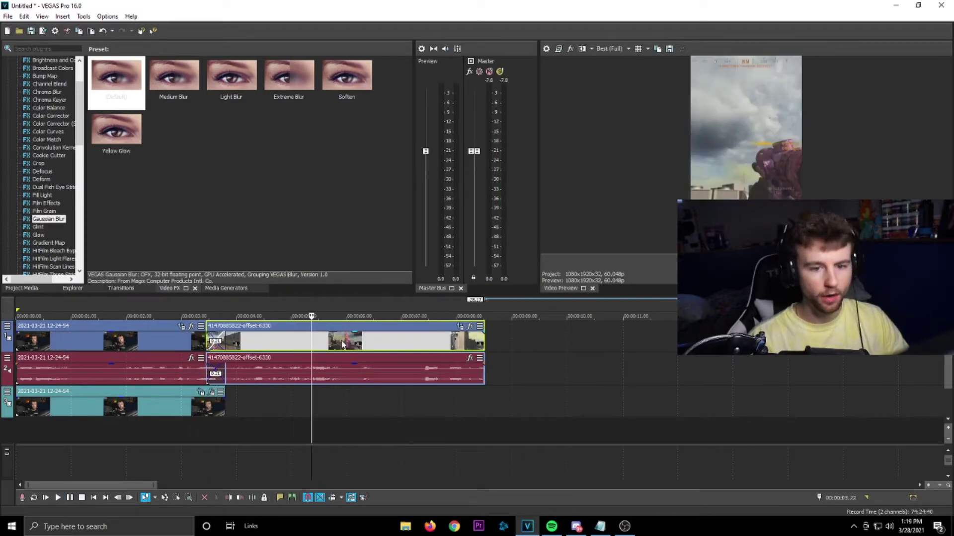
scroll(343, 340, down, 2)
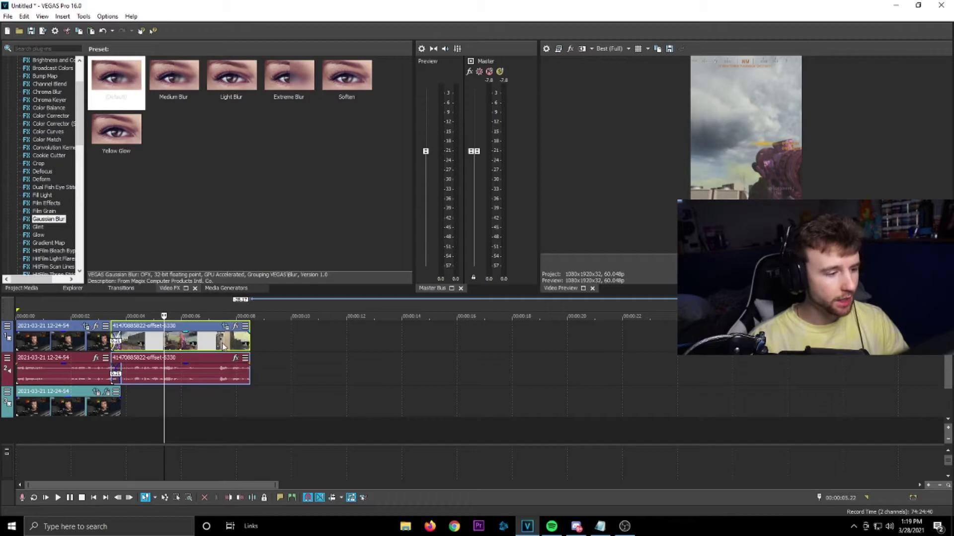
key(u)
right_click(205, 346)
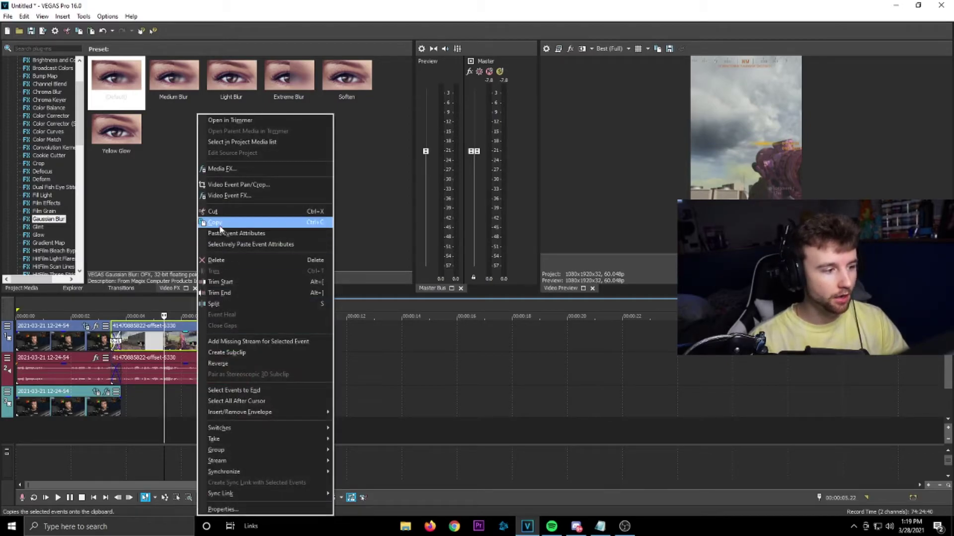
click(219, 225)
key(ctrl+v)
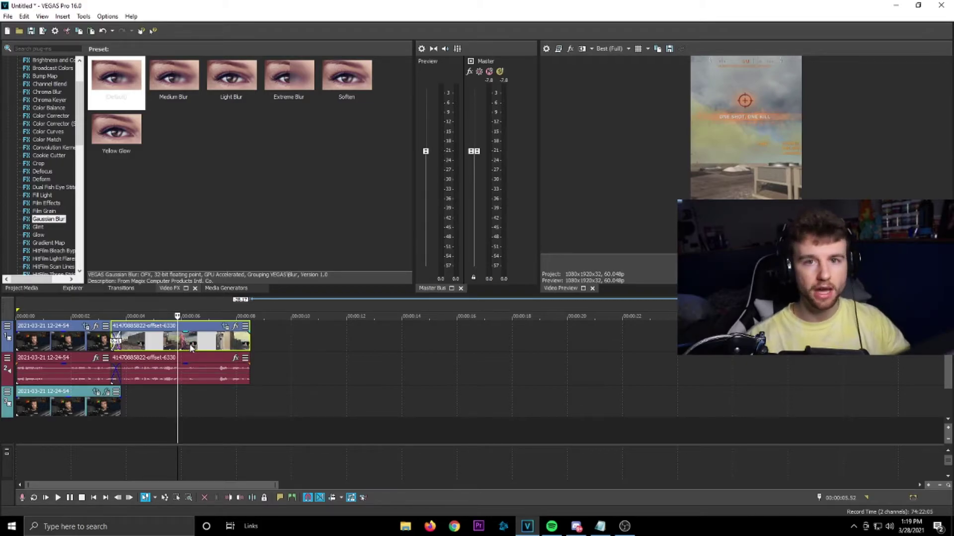
mouse_move(195, 345)
mouse_down()
mouse_move(307, 344)
mouse_move(193, 344)
mouse_up()
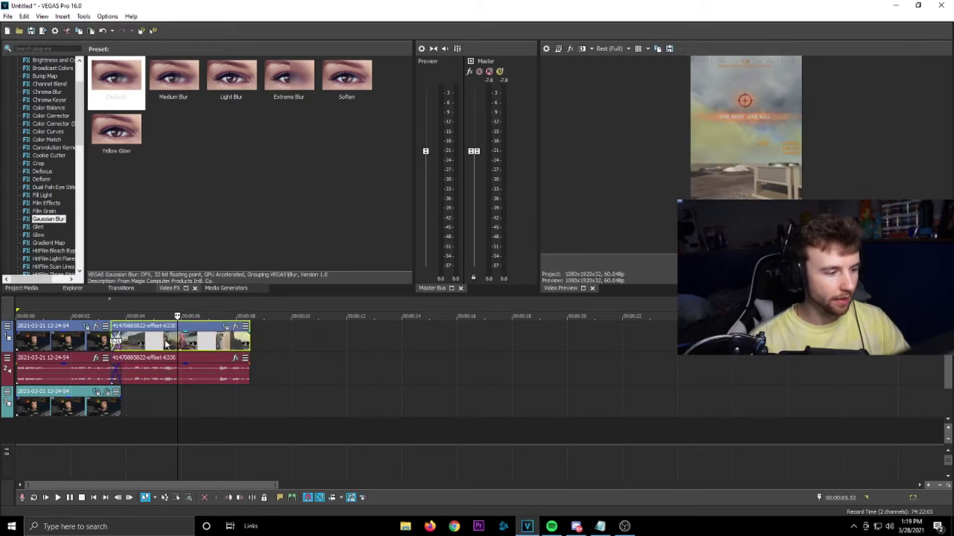
Duplicate the gameplay video clip and place the copy on the lower video track, aligned directly under the original
right_click(169, 346)
click(209, 223)
right_click(293, 335)
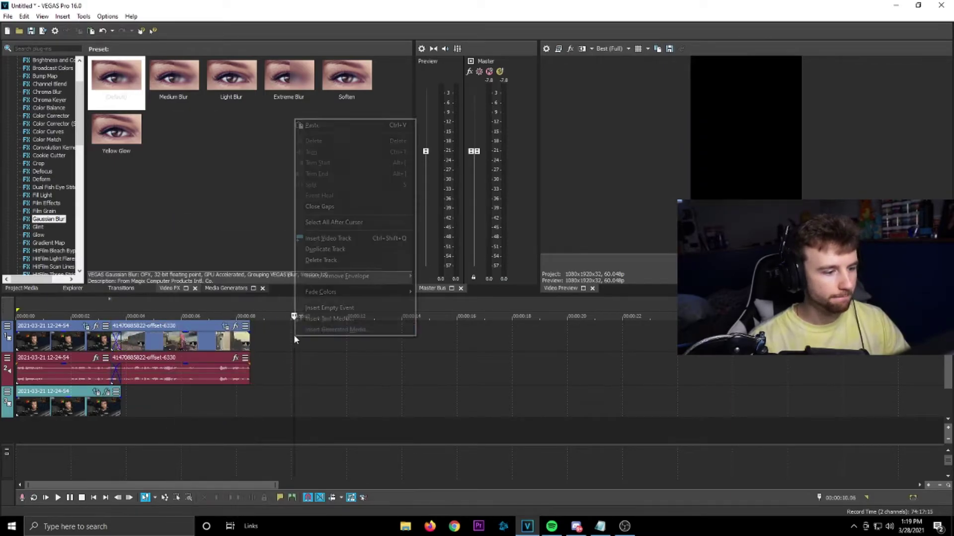
click(321, 126)
drag(319, 342, 139, 411)
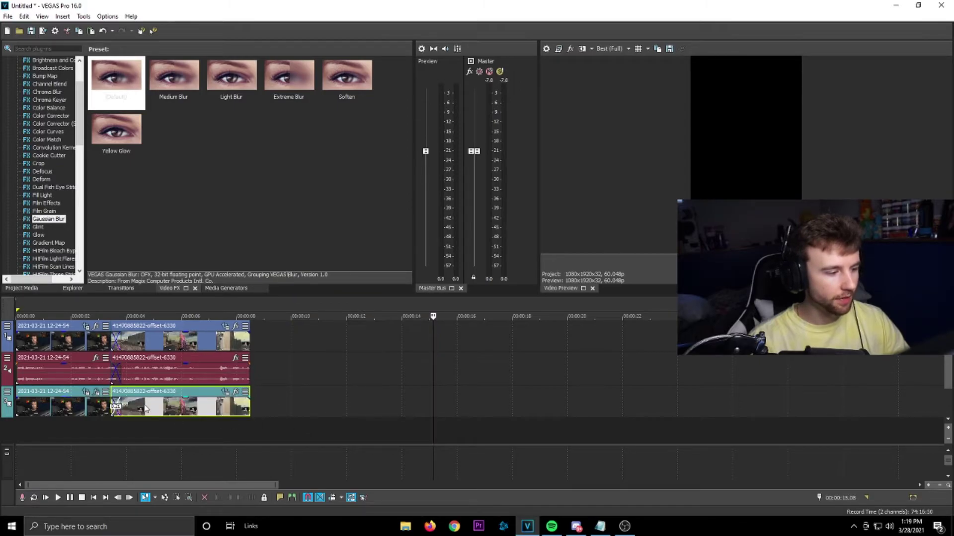
click(145, 407)
Copy the upper gameplay clip and paste its event attributes onto the duplicate on the lower video track
click(206, 340)
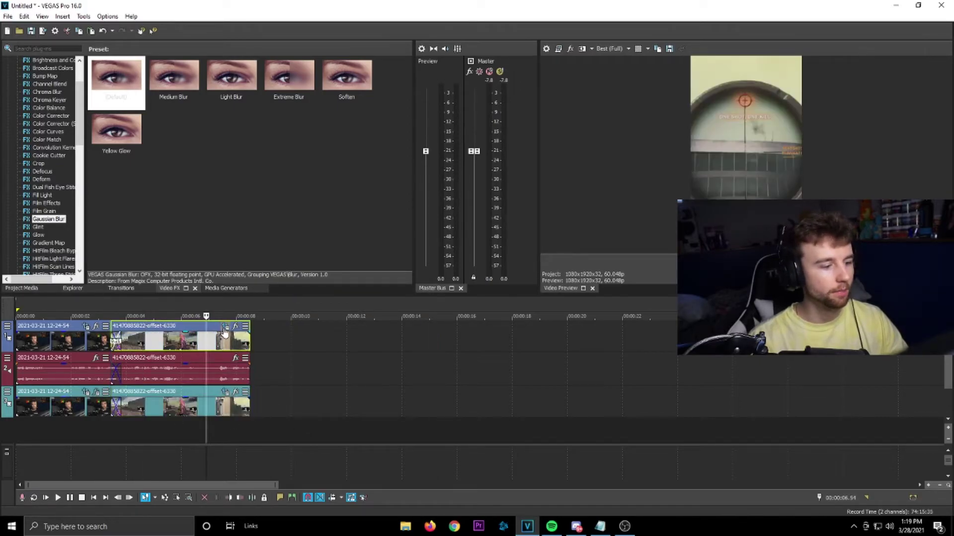
right_click(222, 342)
click(252, 228)
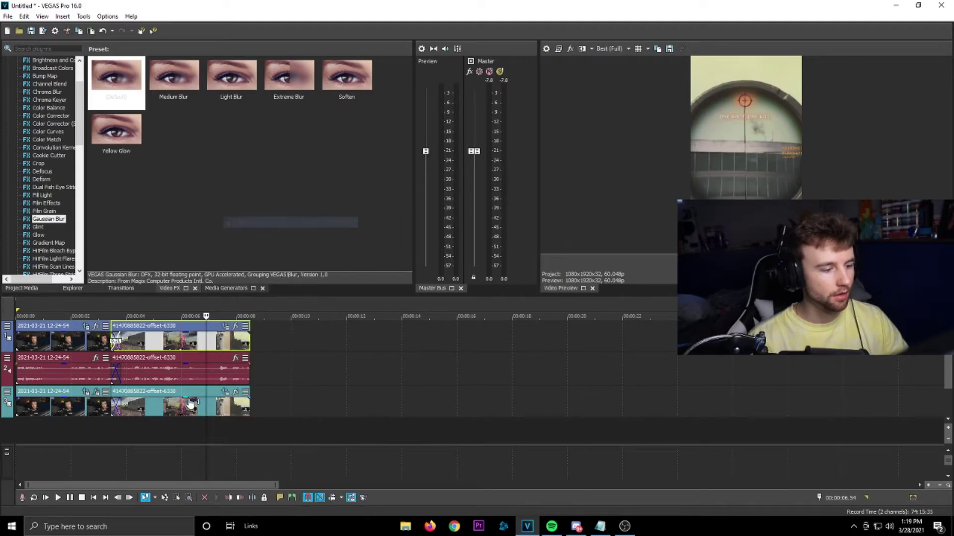
right_click(186, 406)
click(242, 124)
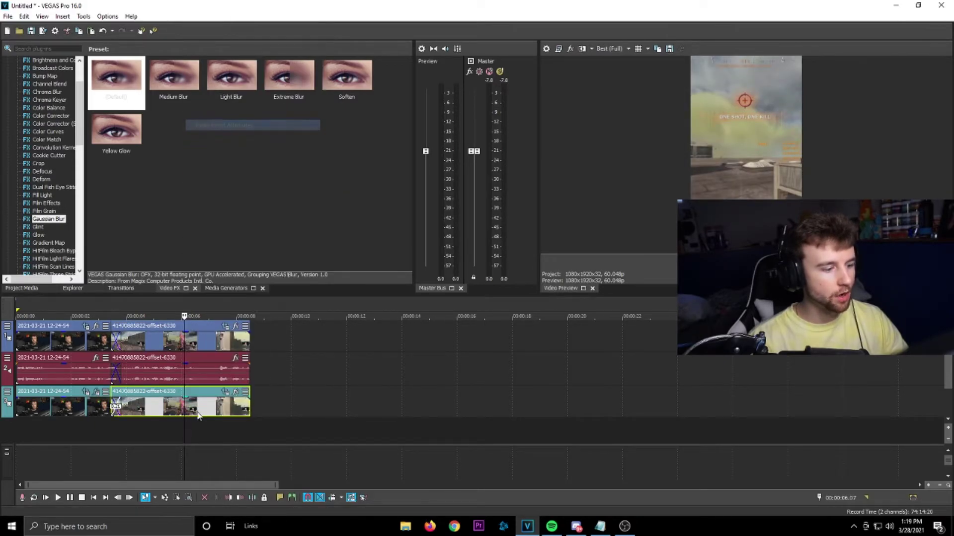
click(198, 413)
Open the pan/crop settings of the upper gameplay clip and enable its mask
click(203, 340)
click(226, 328)
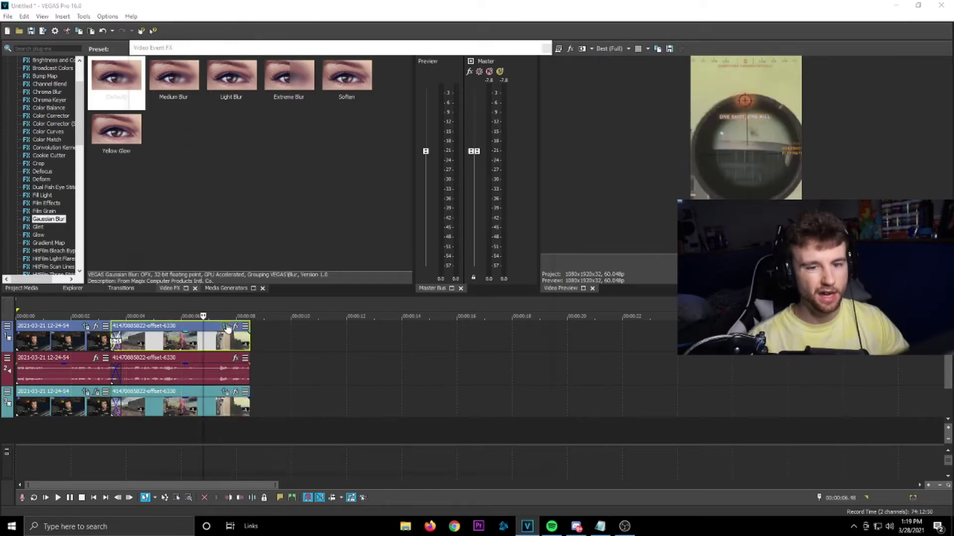
click(153, 442)
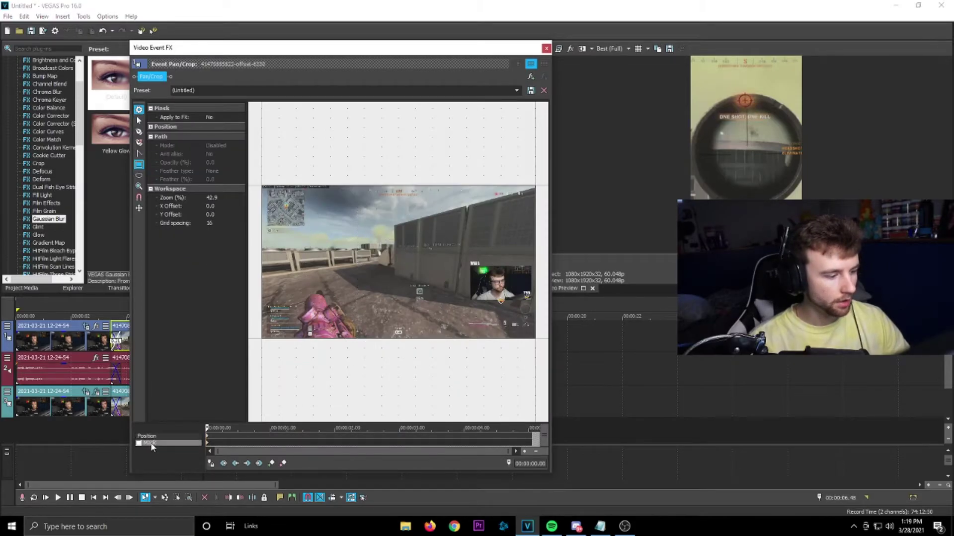
click(141, 121)
drag(417, 185, 311, 147)
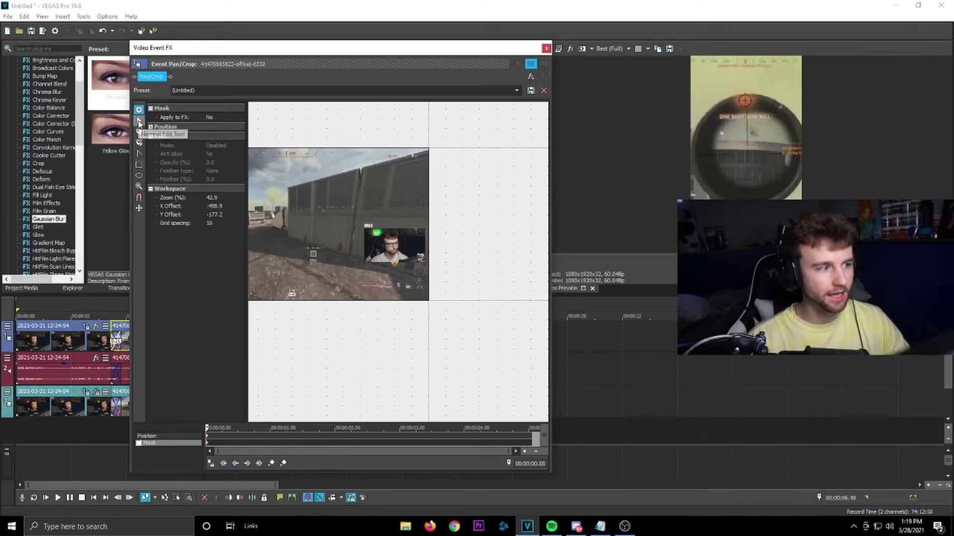
scroll(373, 252, up, 5)
scroll(373, 252, up, 3)
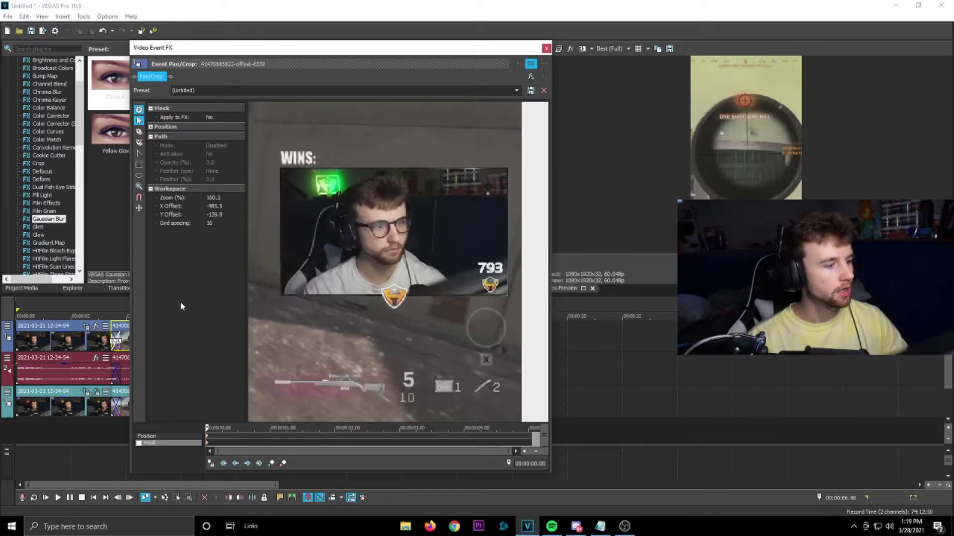
click(151, 437)
click(138, 442)
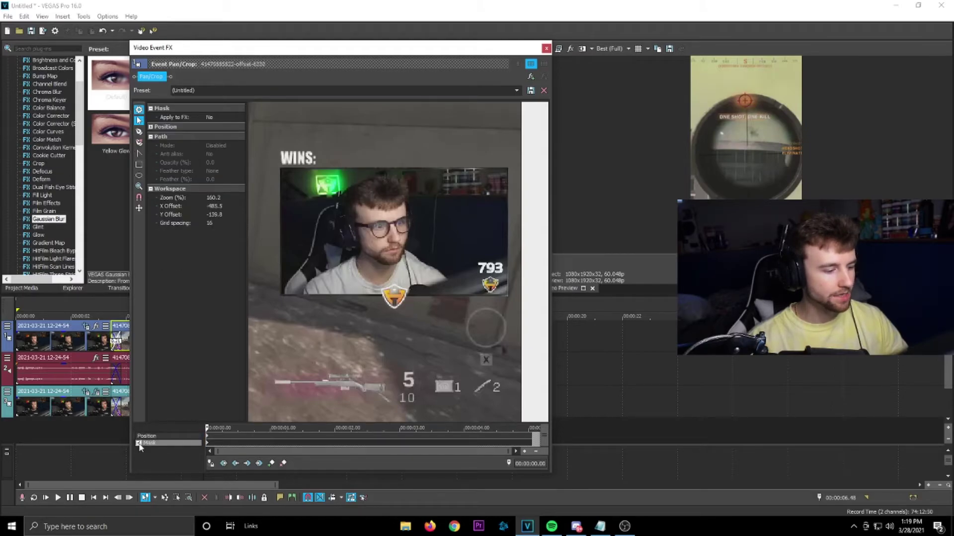
Draw a rectangular mask around the face cam in the gameplay footage and adjust its edges to the webcam frame
click(138, 164)
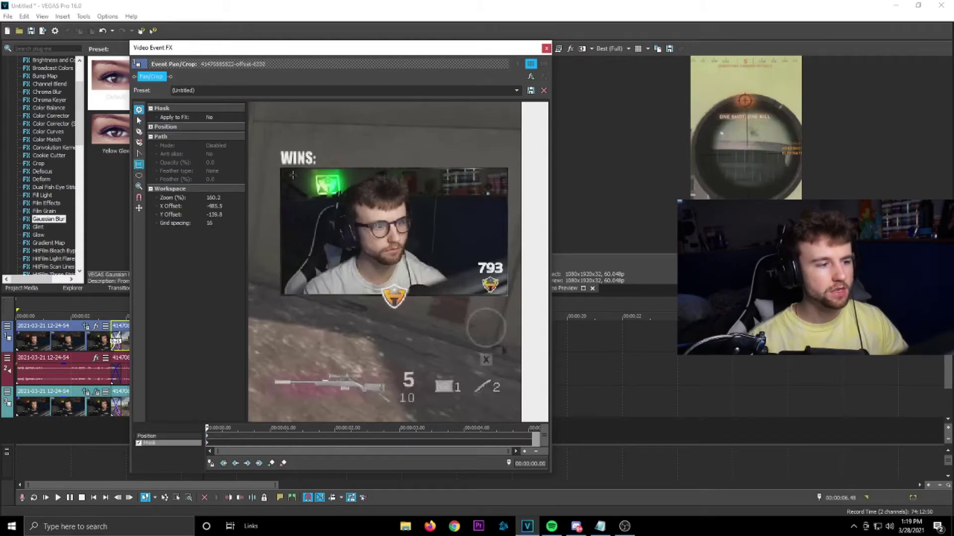
drag(288, 171, 500, 289)
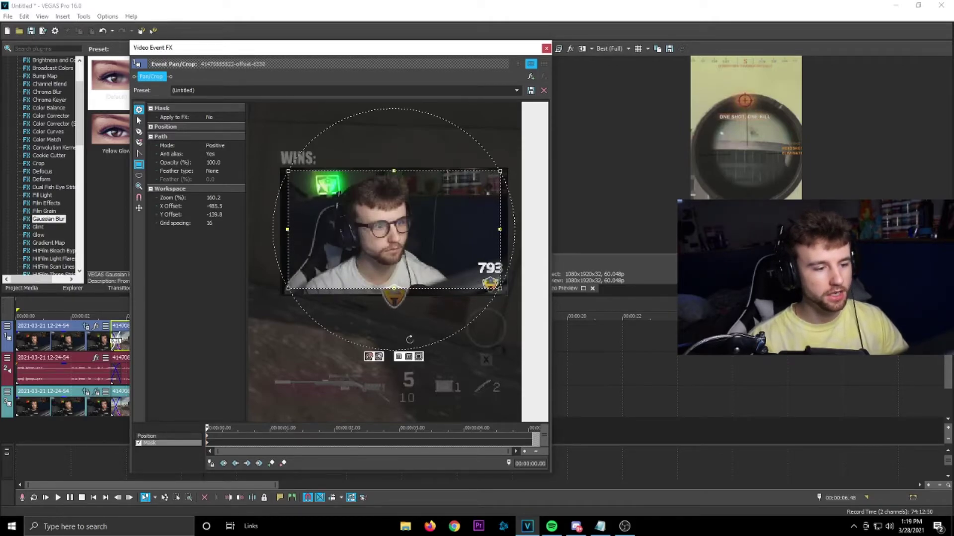
scroll(410, 340, down, 5)
drag(344, 245, 341, 244)
scroll(341, 244, up, 5)
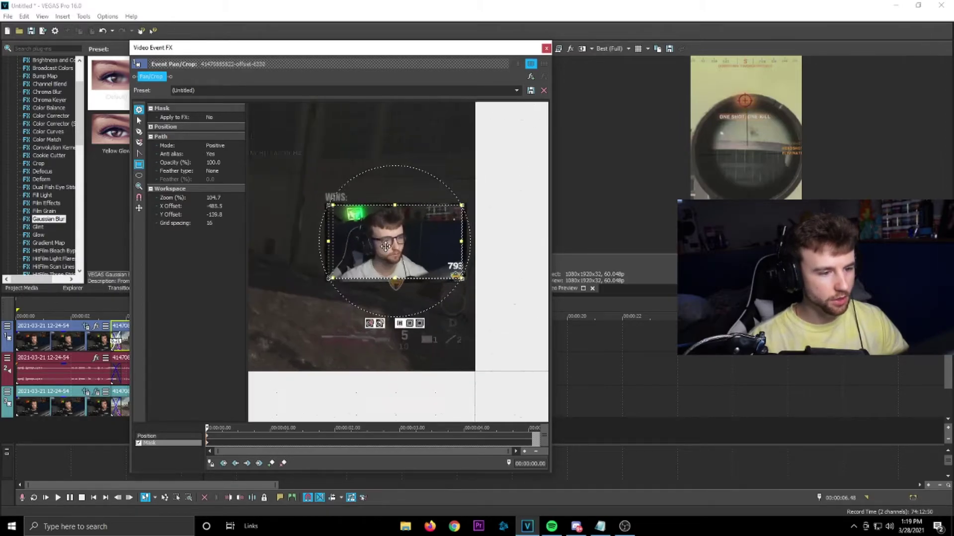
drag(503, 230, 504, 230)
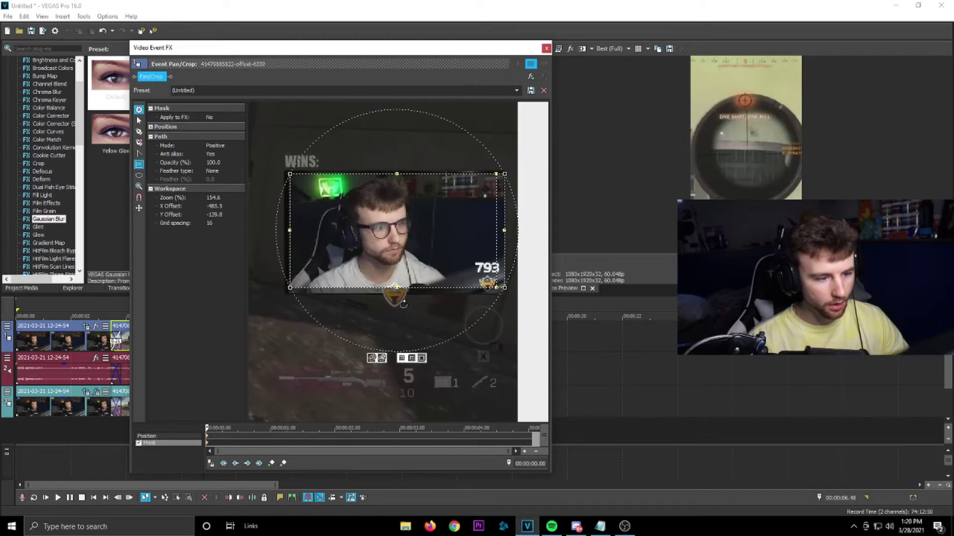
drag(396, 287, 395, 293)
drag(399, 182, 398, 169)
right_click(400, 172)
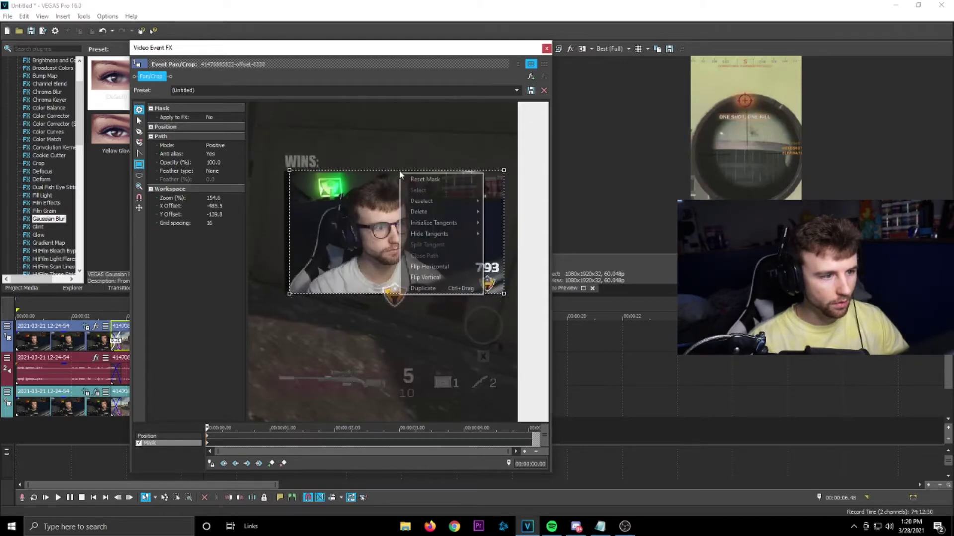
click(476, 229)
scroll(382, 367, down, 5)
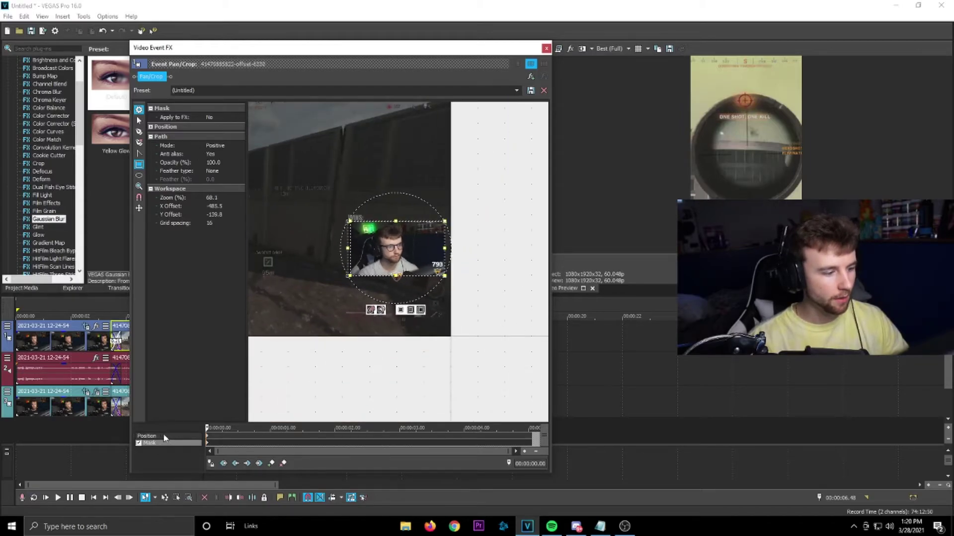
Move the upper clip's crop frame to about X 1,116.6, Y 665.1, placing the face cam high in the picture, and close the settings
click(147, 437)
scroll(329, 246, down, 5)
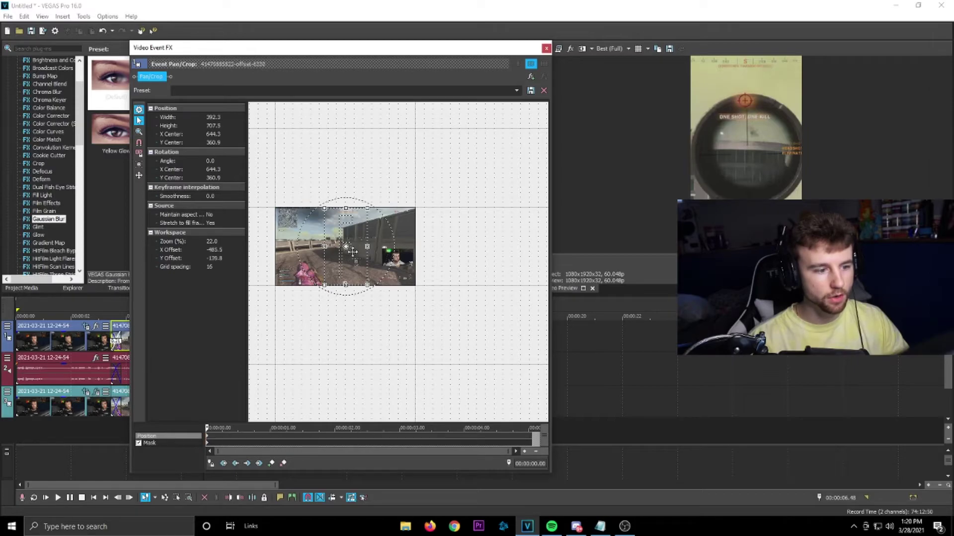
drag(354, 263, 406, 296)
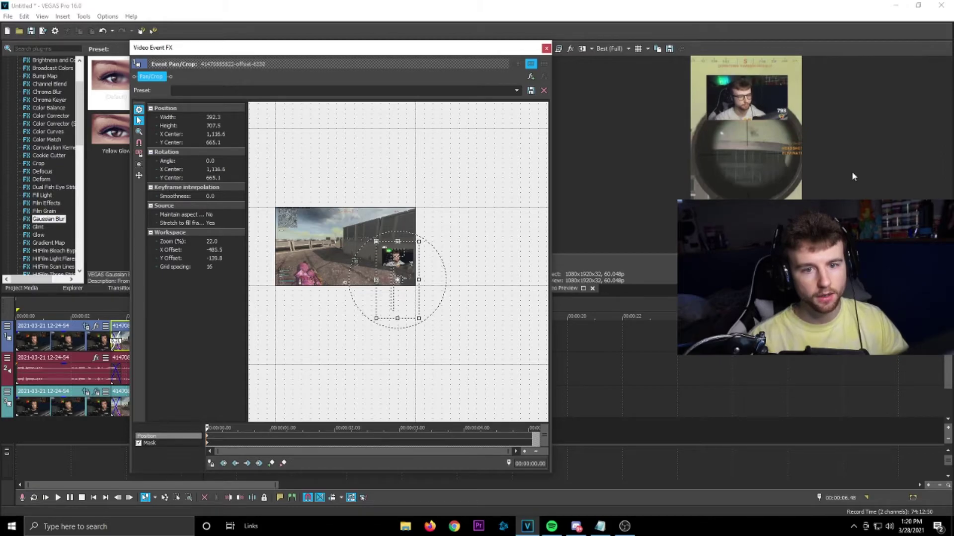
click(546, 49)
Play the whole timeline back from the start to check both clips
scroll(96, 322, down, 1)
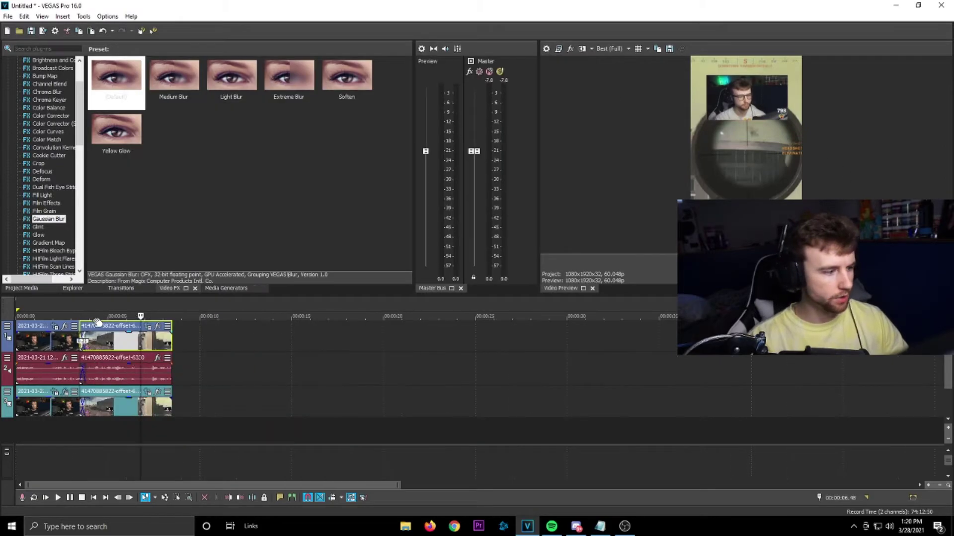
click(17, 302)
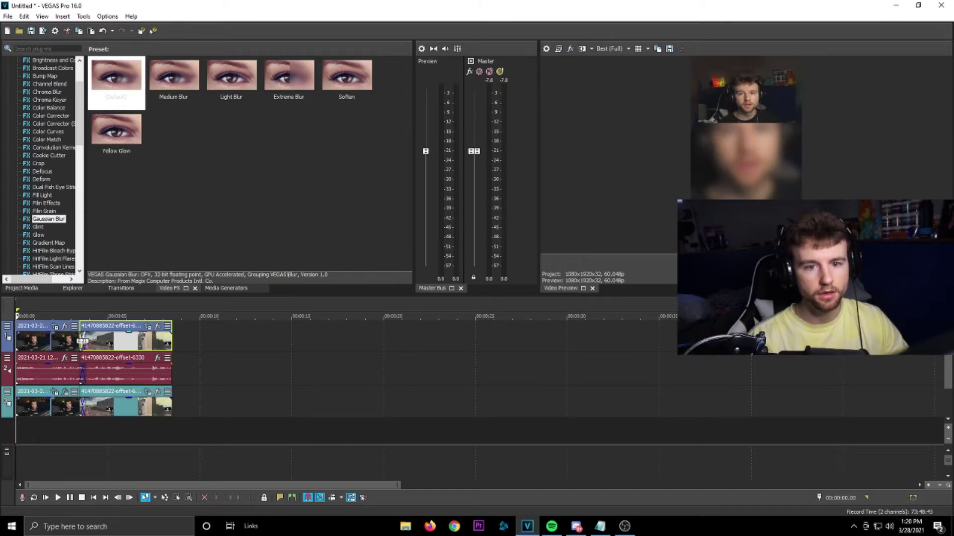
key(space)
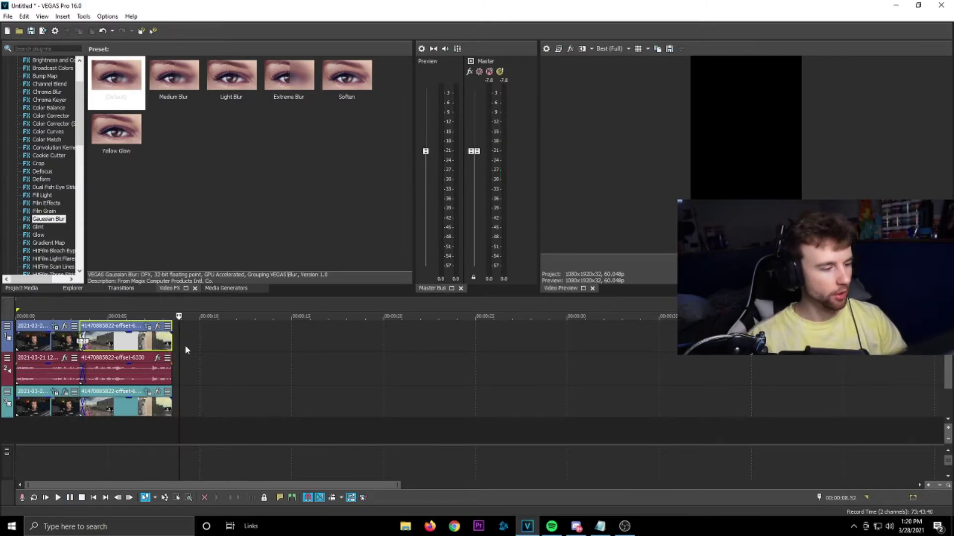
Apply the AutoLooks effect with the Losing Private Brian preset to the upper gameplay clip
click(106, 314)
scroll(341, 372, up, 2)
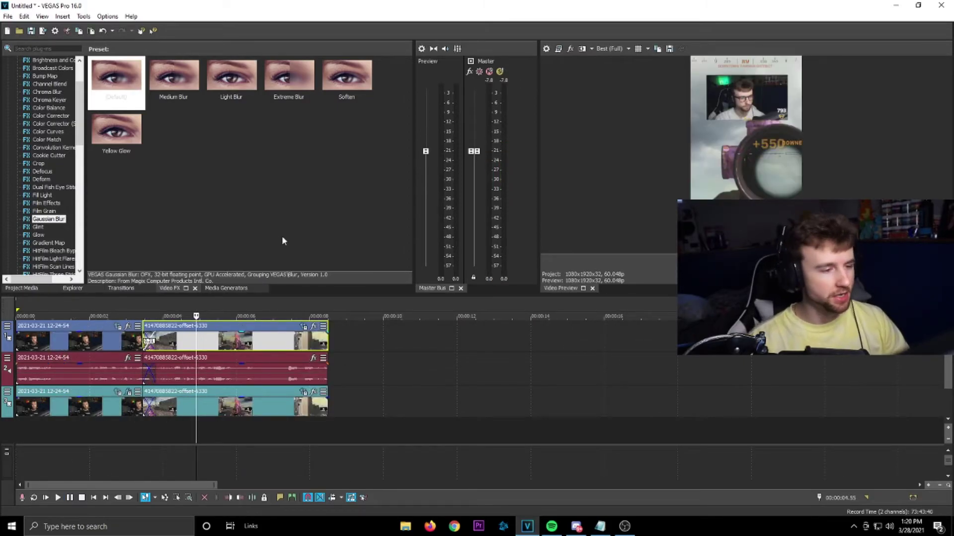
scroll(37, 180, up, 3)
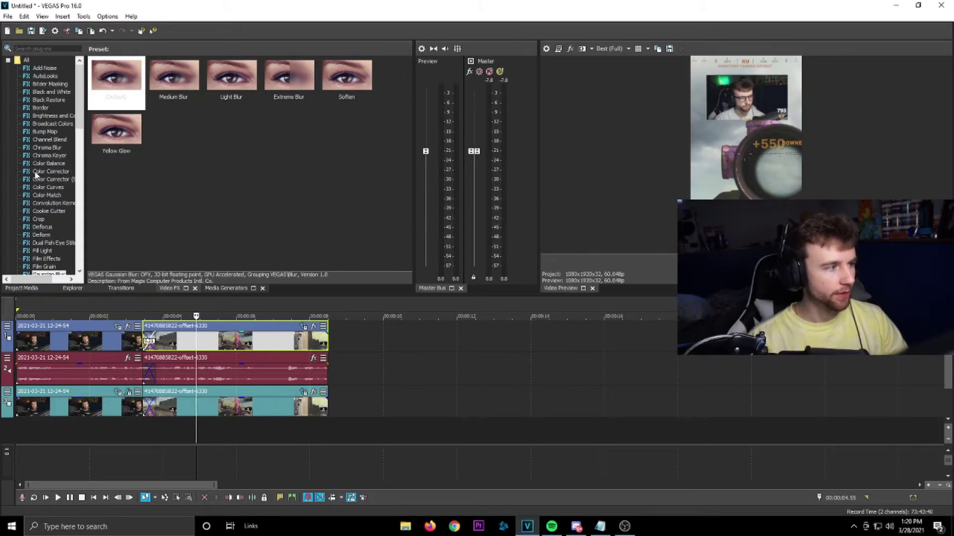
click(47, 77)
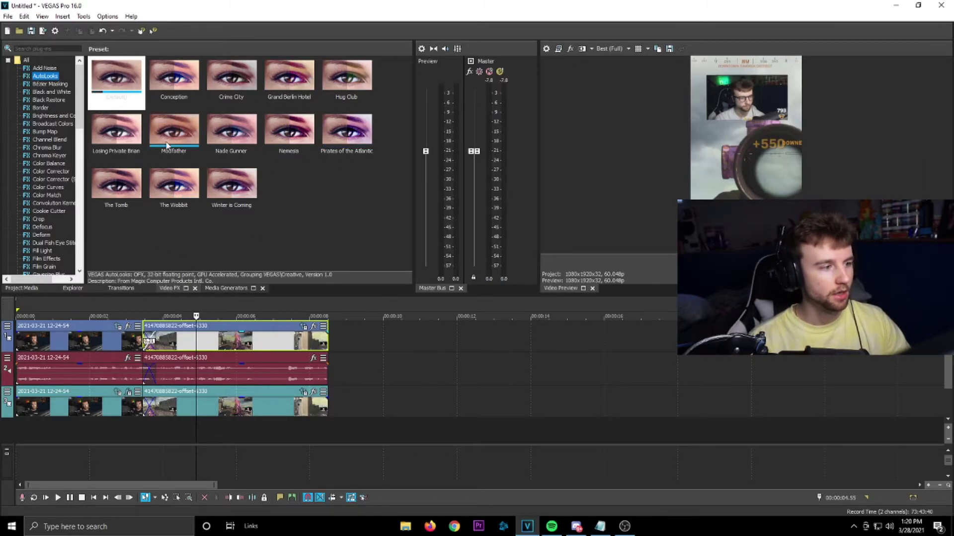
click(114, 136)
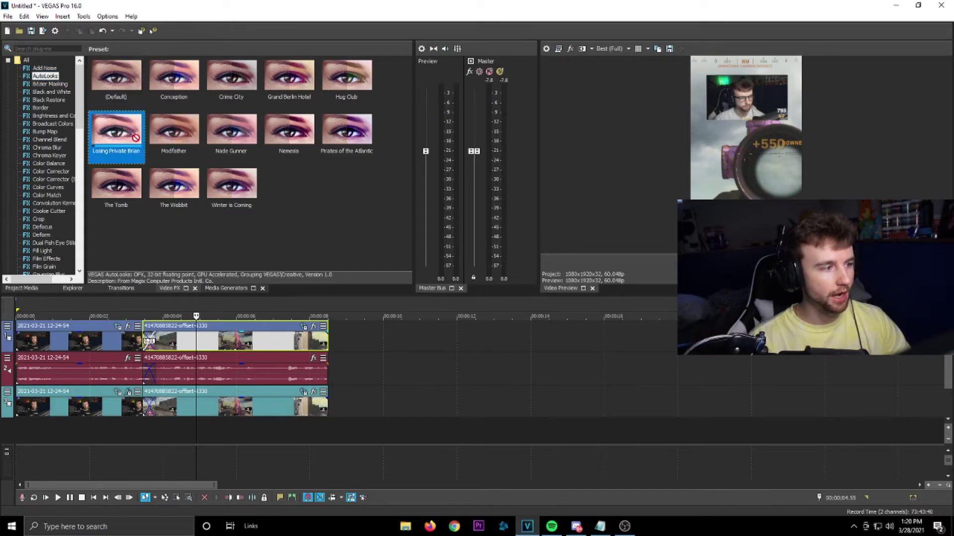
drag(212, 346, 213, 346)
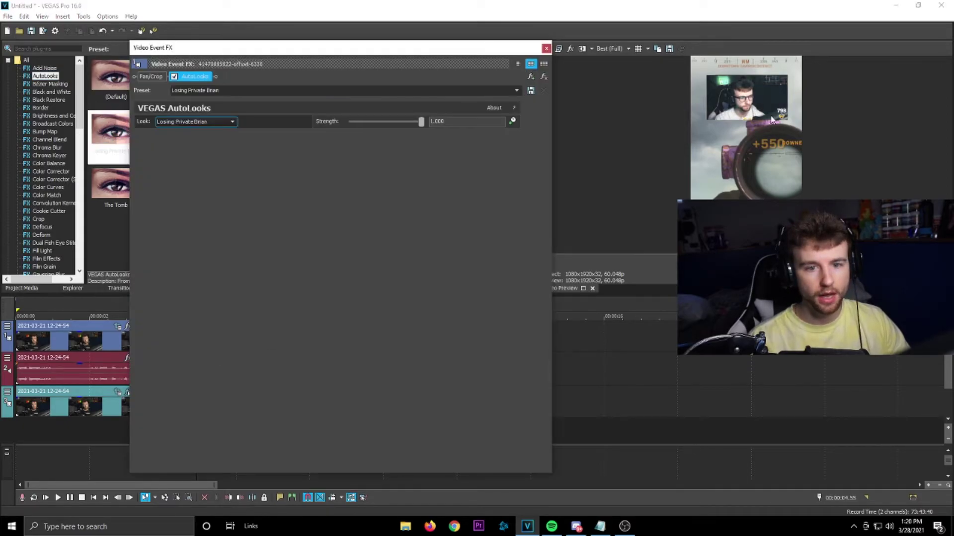
Reduce the AutoLooks strength on the upper gameplay clip to about 0.84 and close the effect settings
drag(421, 124, 504, 145)
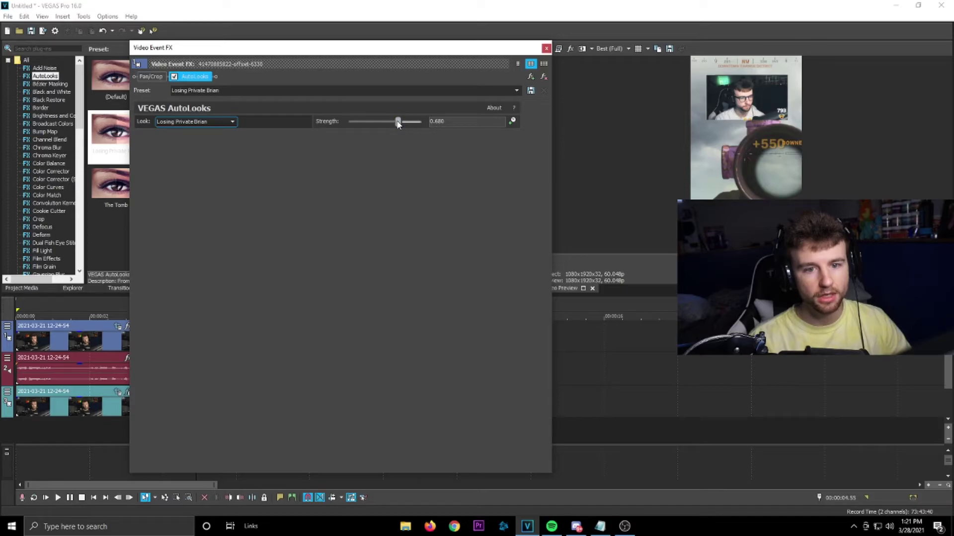
mouse_move(398, 123)
mouse_down()
mouse_move(450, 123)
mouse_move(348, 124)
mouse_move(408, 128)
mouse_up()
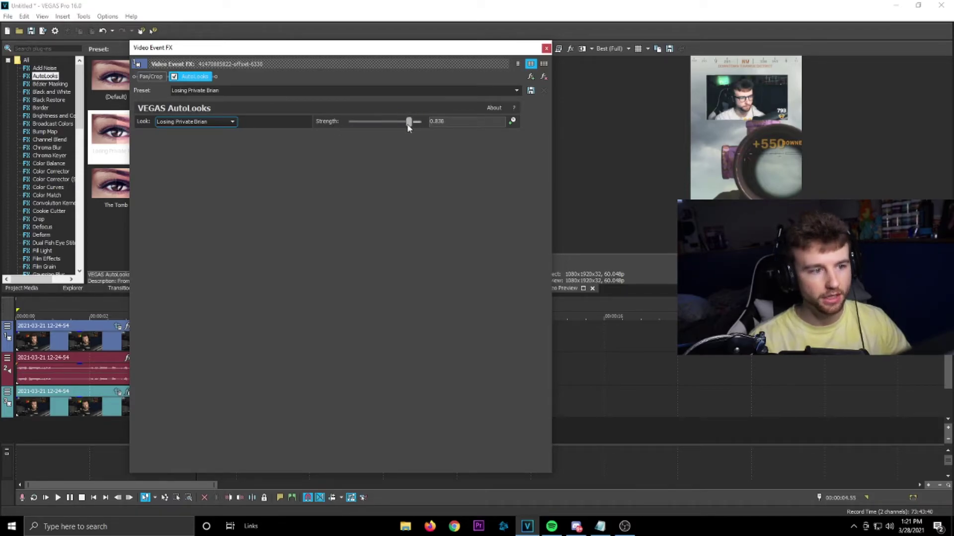
click(546, 48)
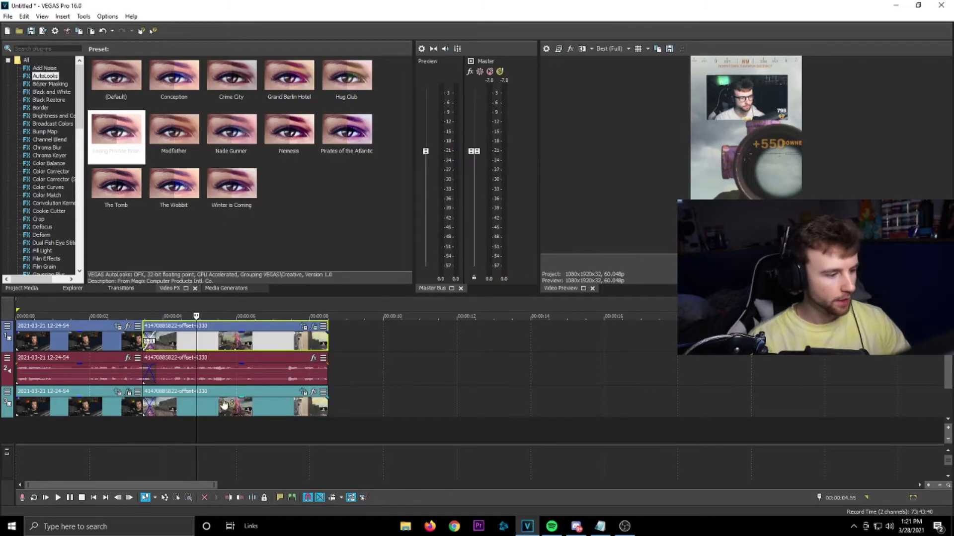
Apply the AutoLooks Losing Private Brian preset to the lower gameplay clip at full strength and play back the transition into the gameplay
drag(116, 132, 243, 413)
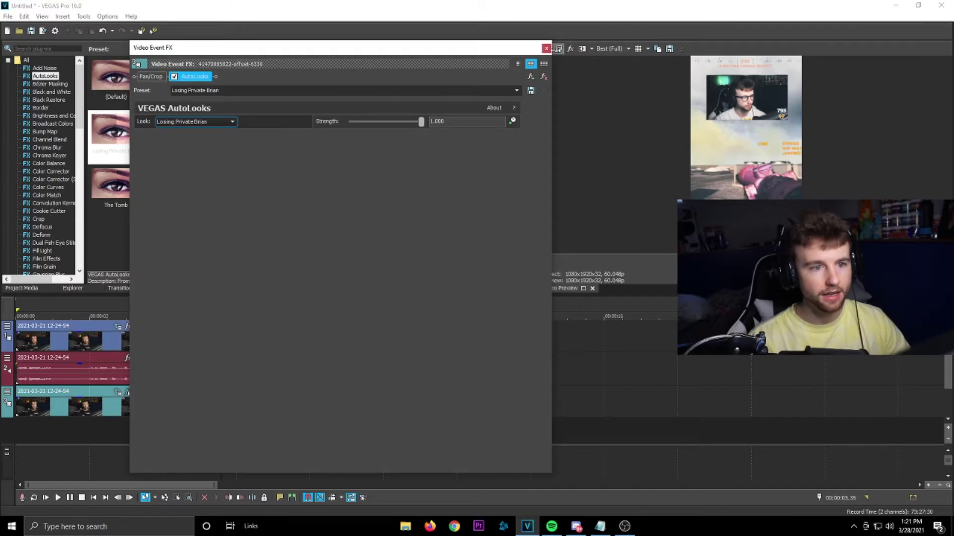
click(546, 48)
click(124, 300)
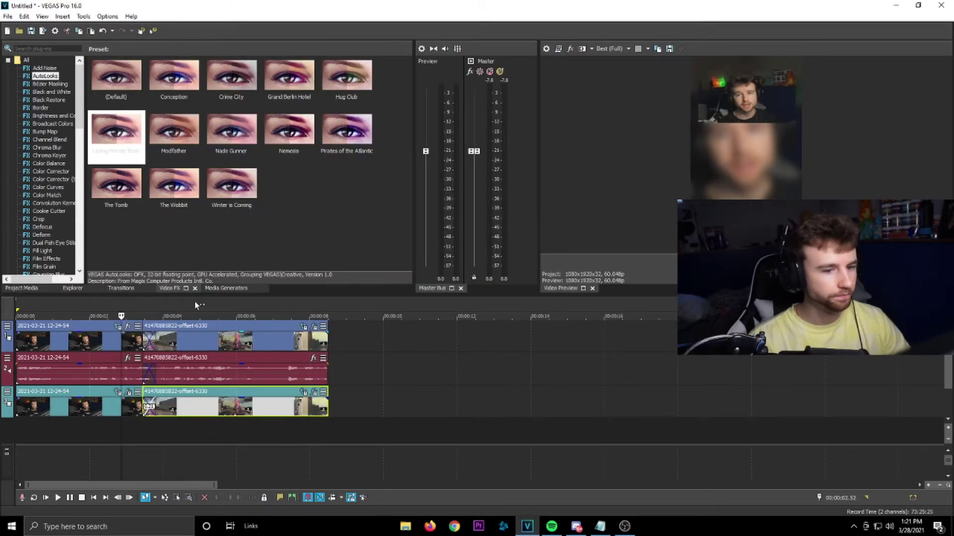
key(space)
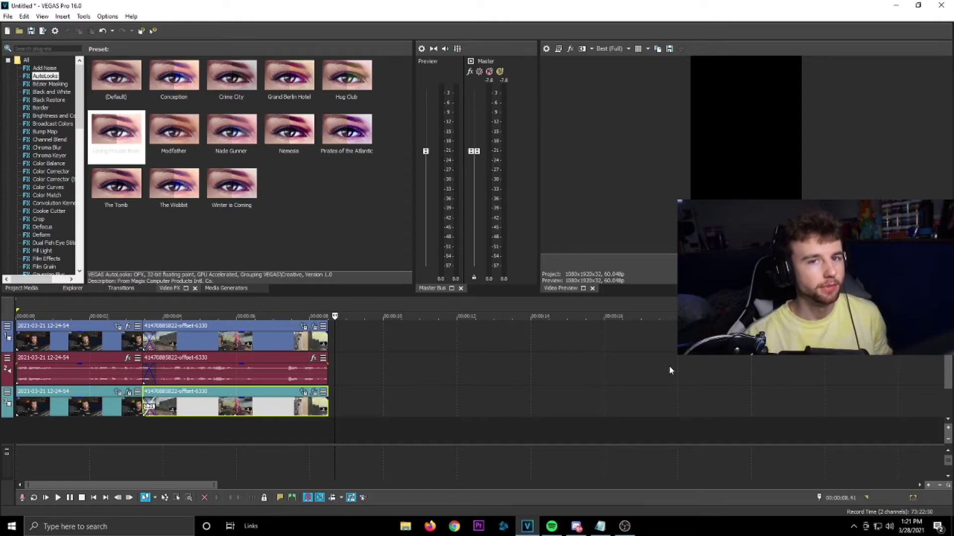
Insert an empty video track above the existing face cam and gameplay tracks
right_click(4, 333)
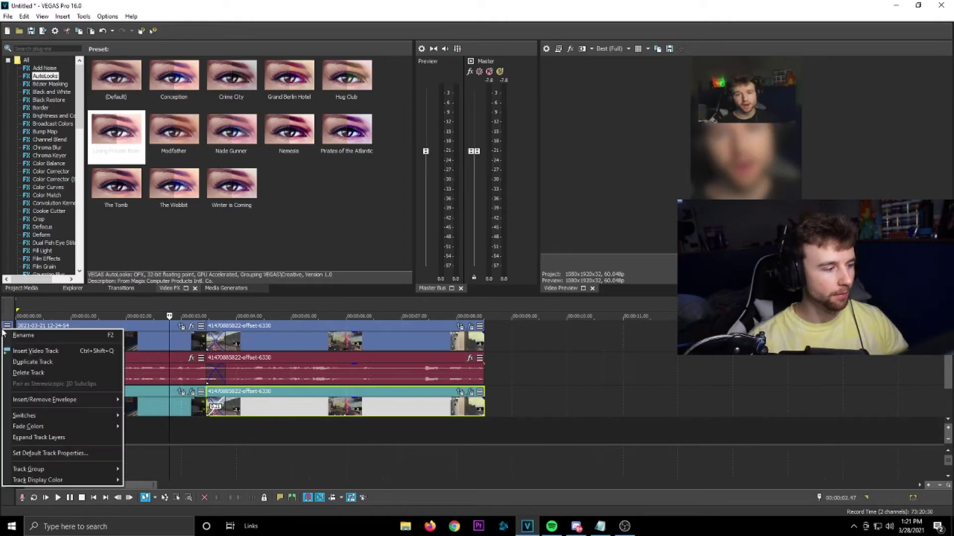
click(8, 305)
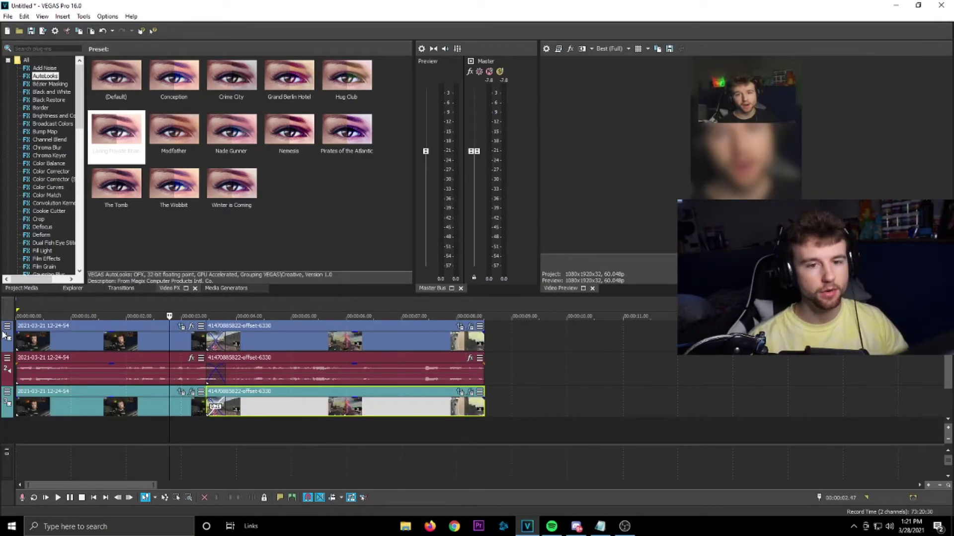
right_click(4, 334)
click(37, 353)
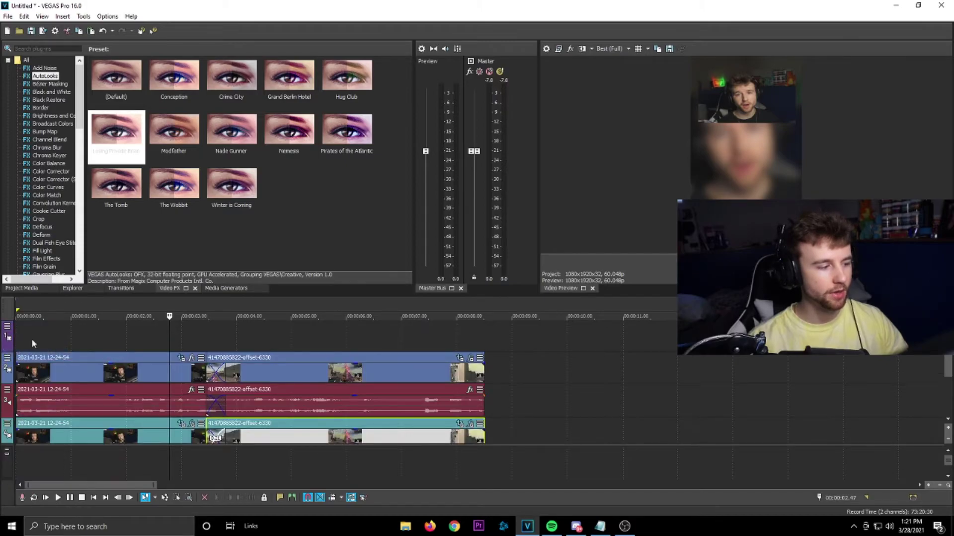
Insert a text event at the very start of the new empty track
click(53, 323)
click(21, 329)
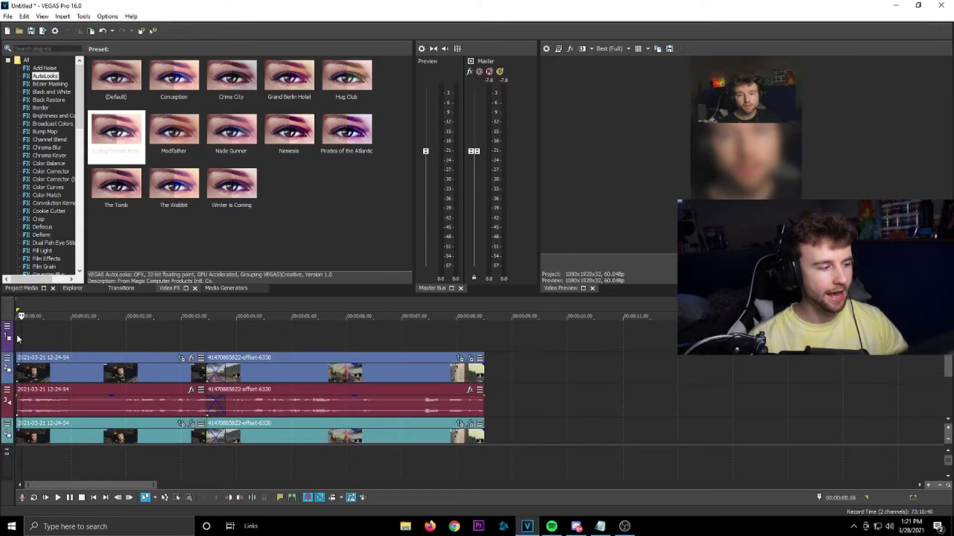
click(17, 334)
click(65, 17)
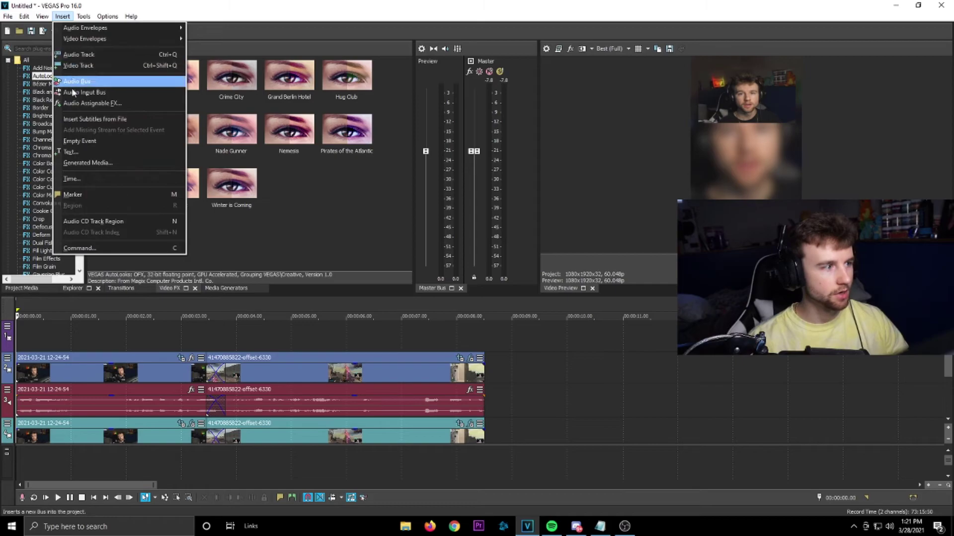
click(80, 193)
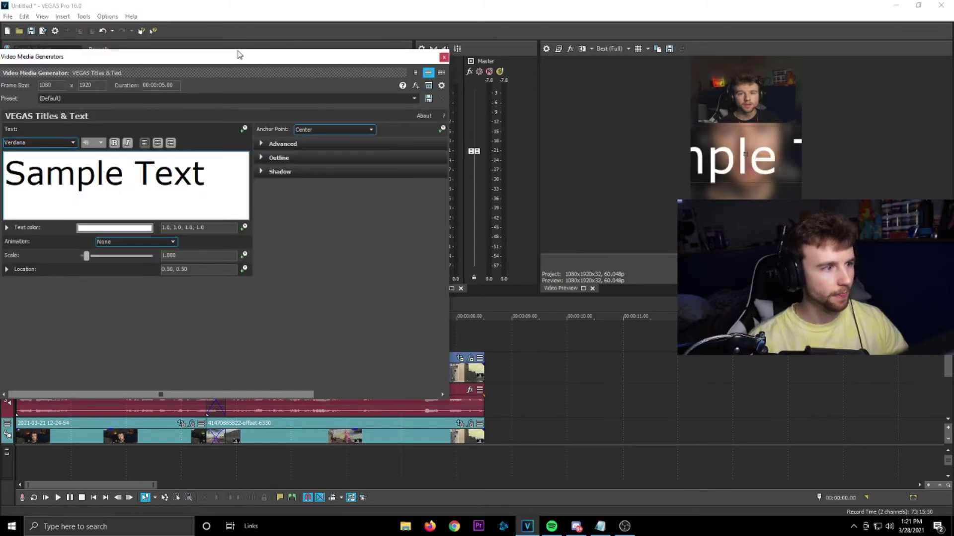
Set the title's font size to 12 and replace the sample text with "HI MY NAME IS"
triple_click(158, 175)
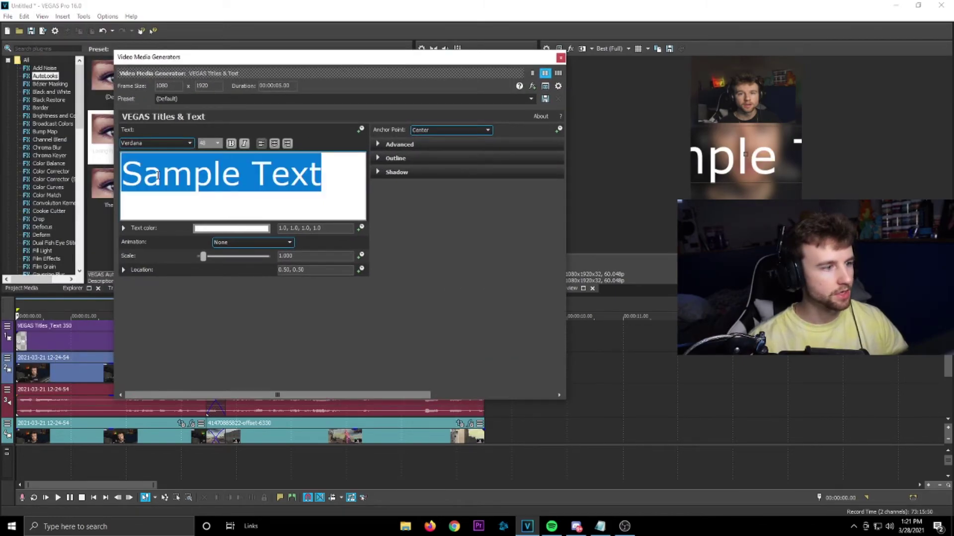
click(217, 143)
click(211, 183)
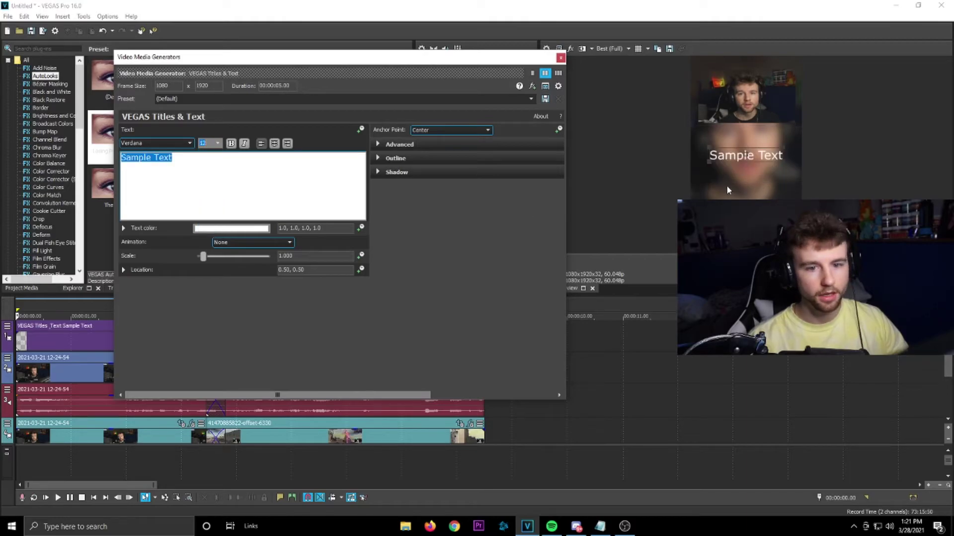
text(HI)
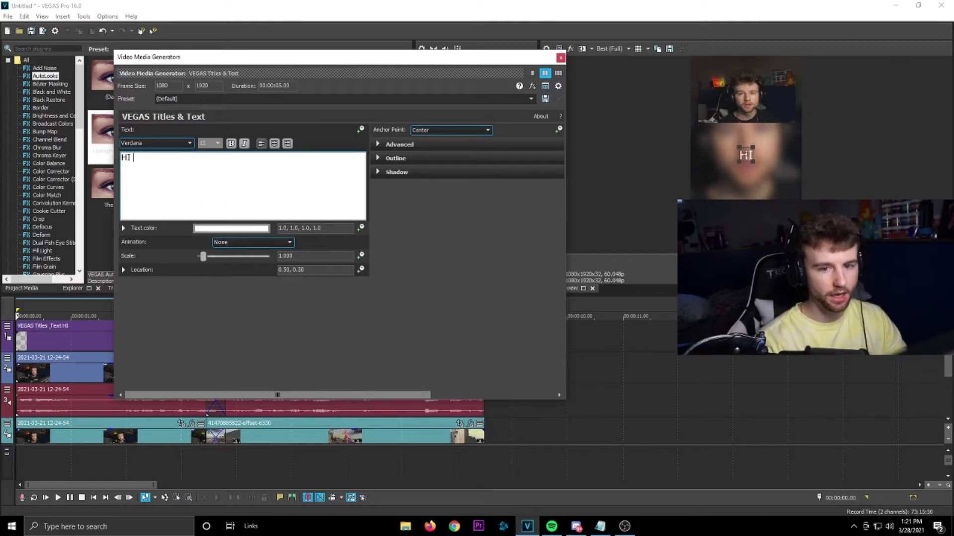
text( MY NAME IS)
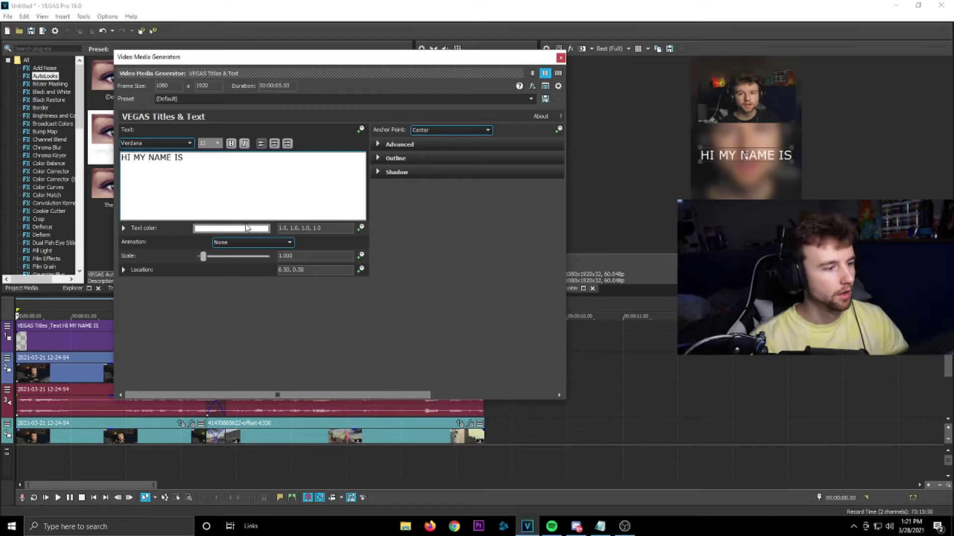
Try out several fonts on the whole title text and set it to Lucida Console
click(221, 243)
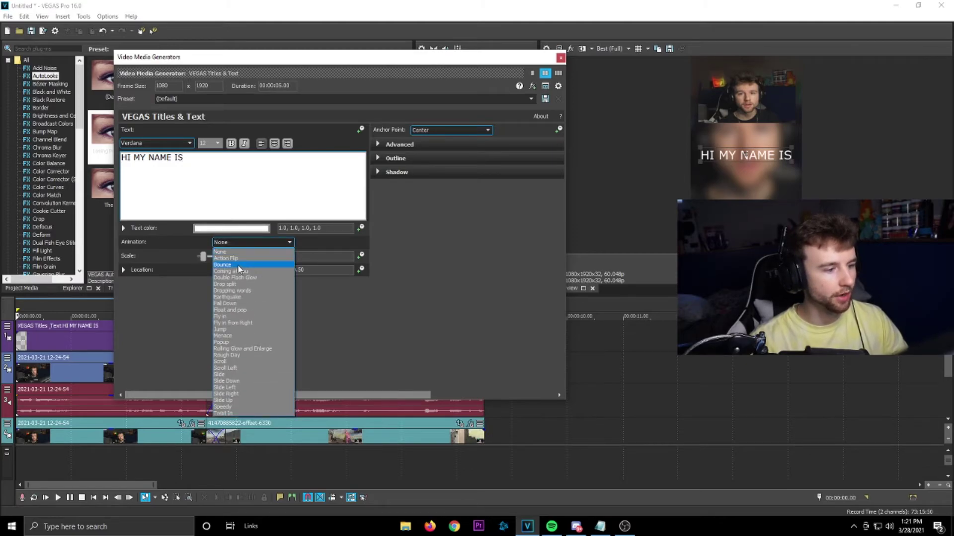
click(184, 157)
drag(182, 155, 124, 147)
click(124, 145)
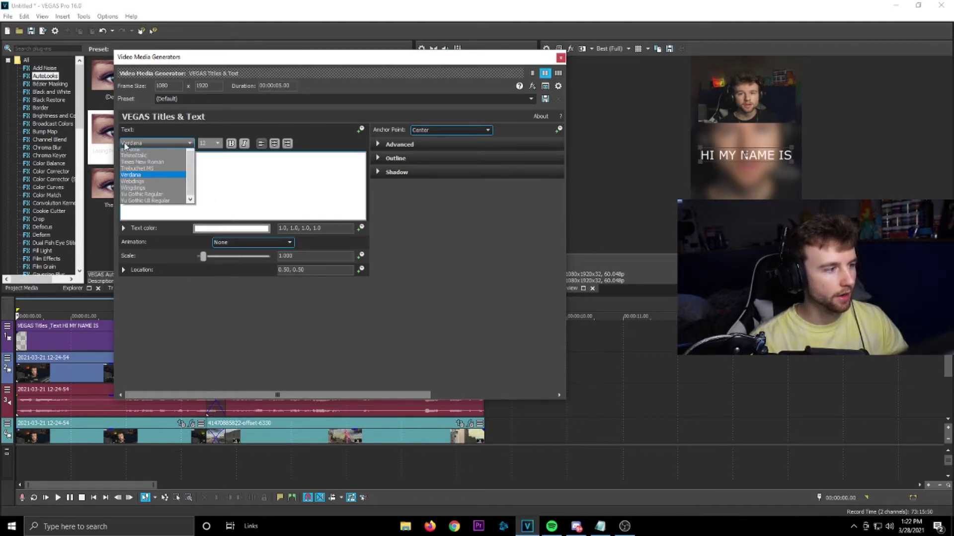
click(136, 170)
scroll(152, 144, down, 12)
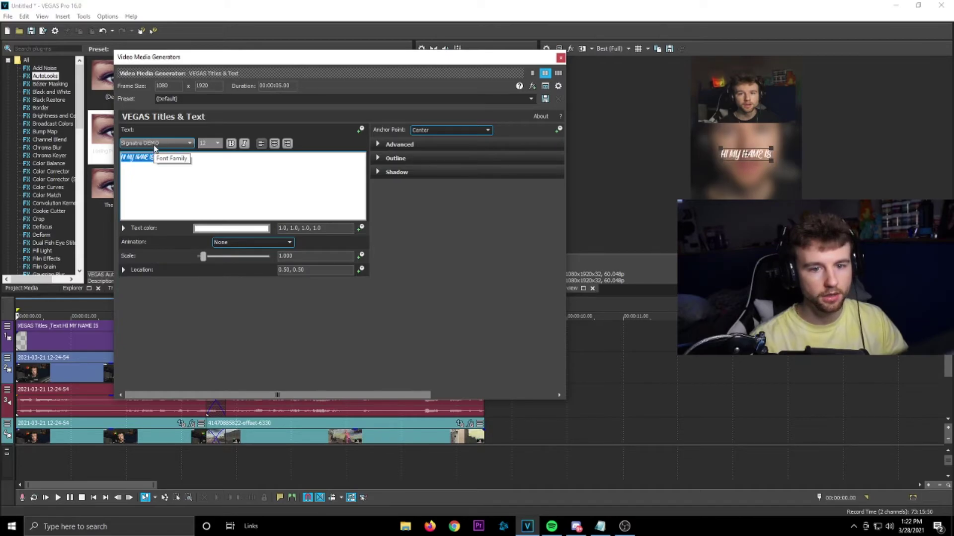
scroll(156, 144, down, 10)
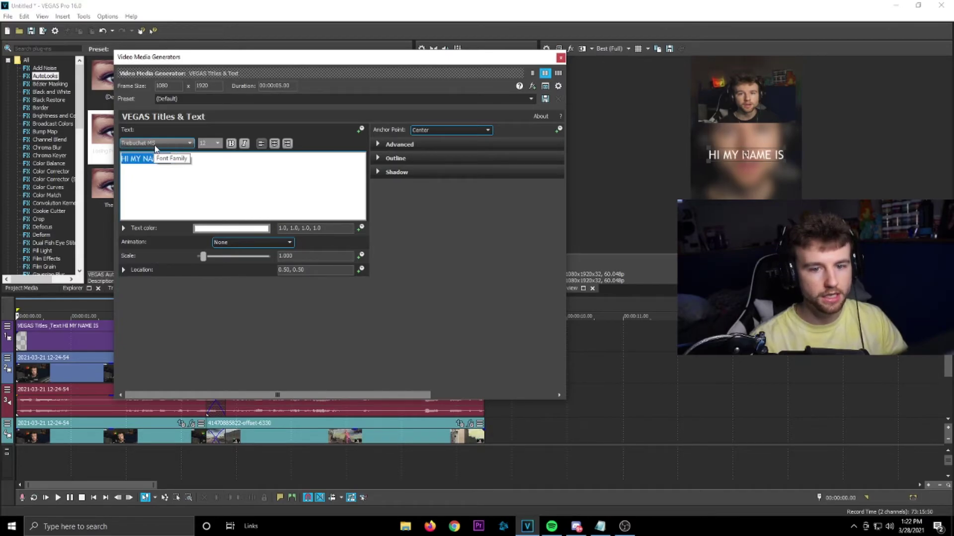
scroll(156, 144, down, 1)
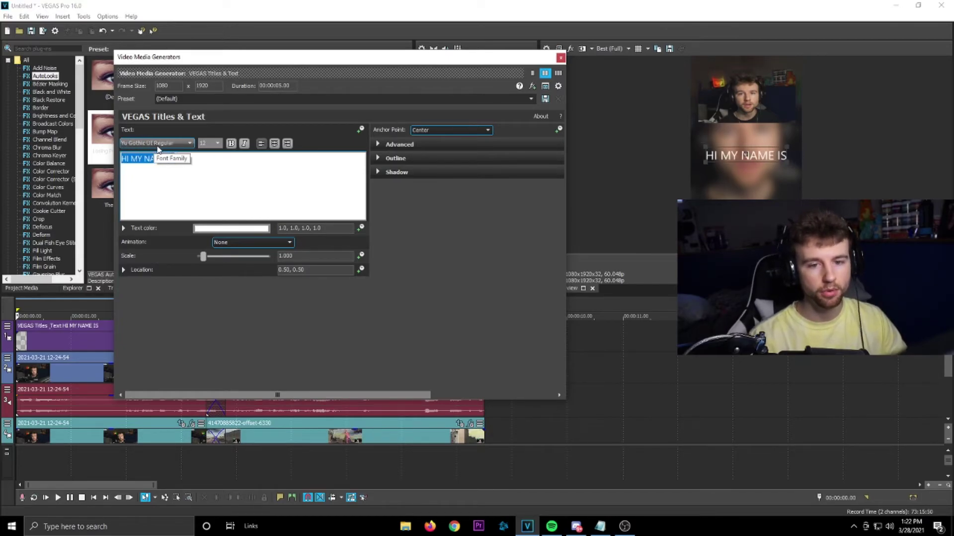
click(166, 143)
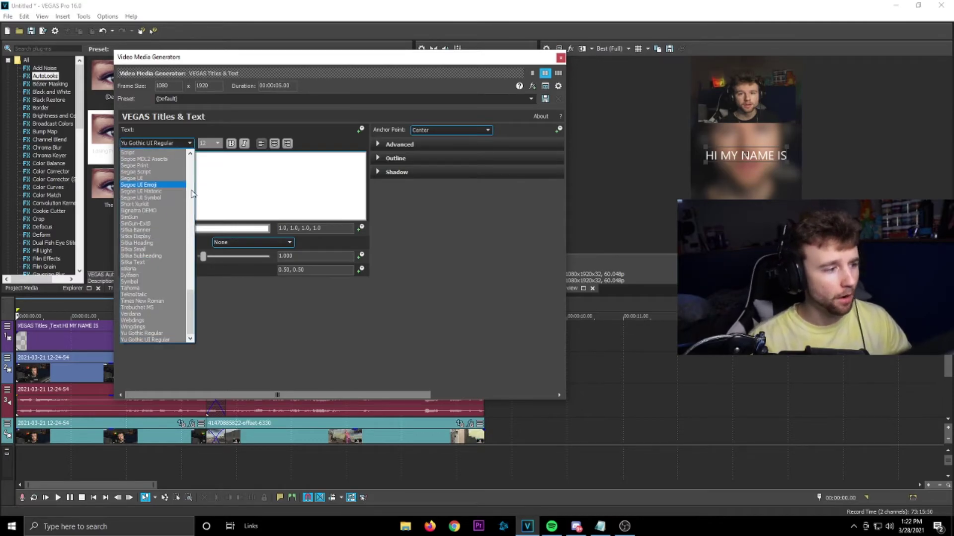
drag(194, 304, 191, 169)
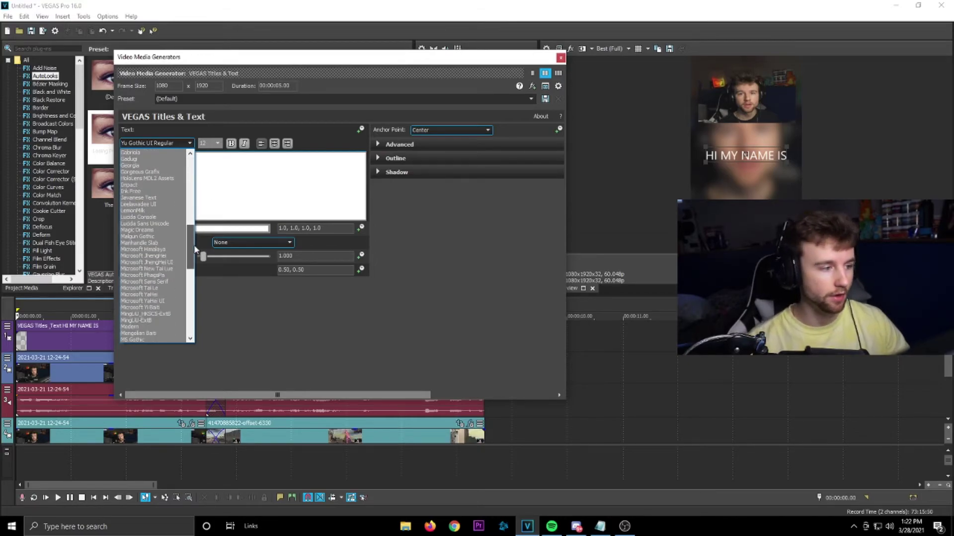
click(141, 224)
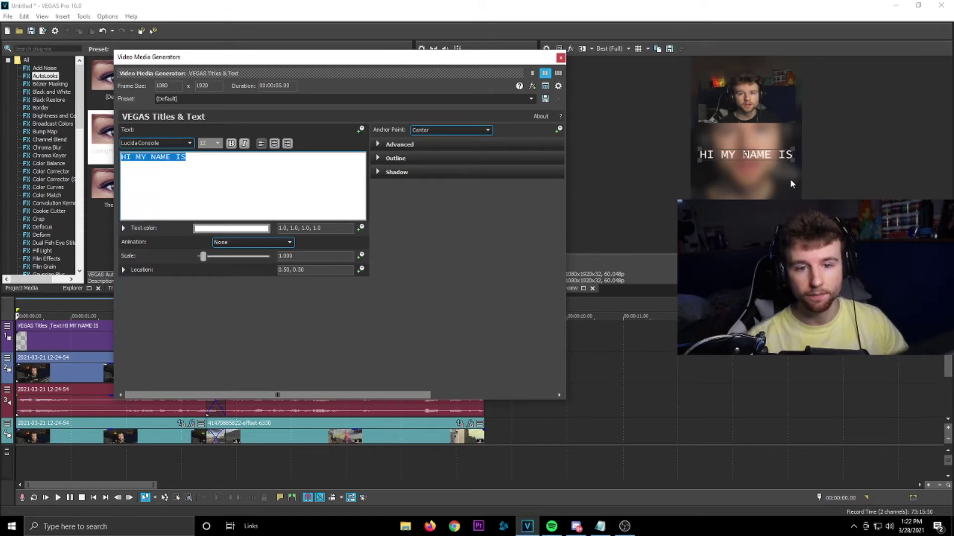
Make the title bold, scale it to about 0.83, move it to location 0.49, 0.63 just below the face cam, and close its settings
drag(792, 158, 786, 157)
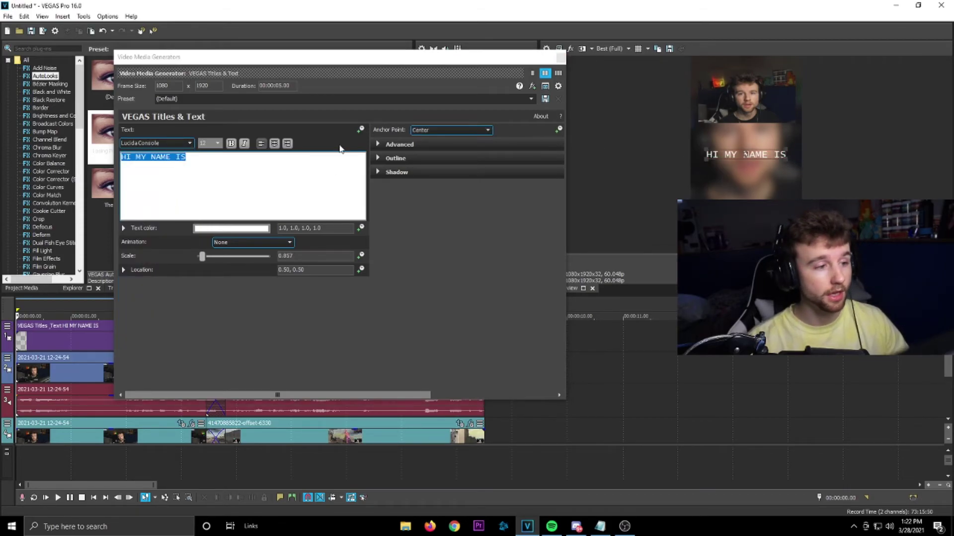
click(232, 143)
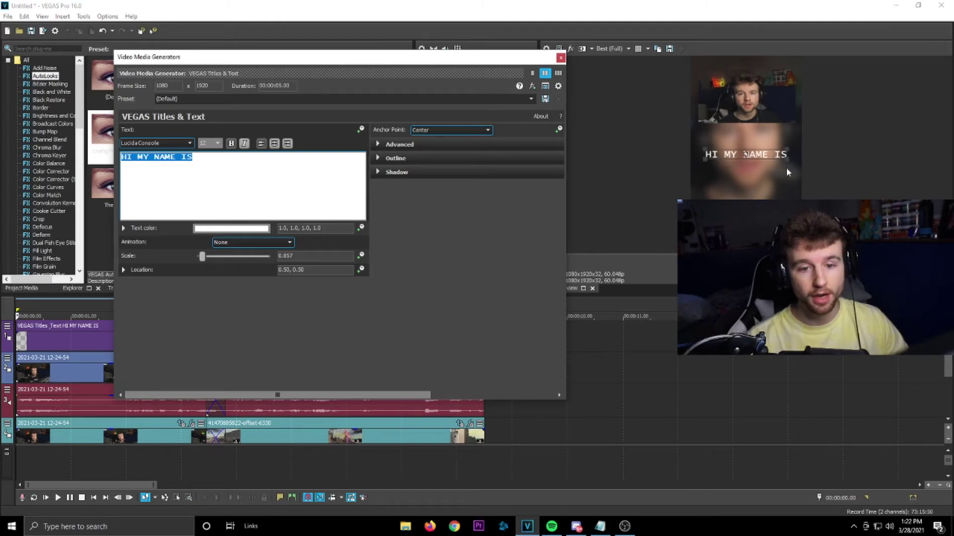
drag(787, 172, 781, 132)
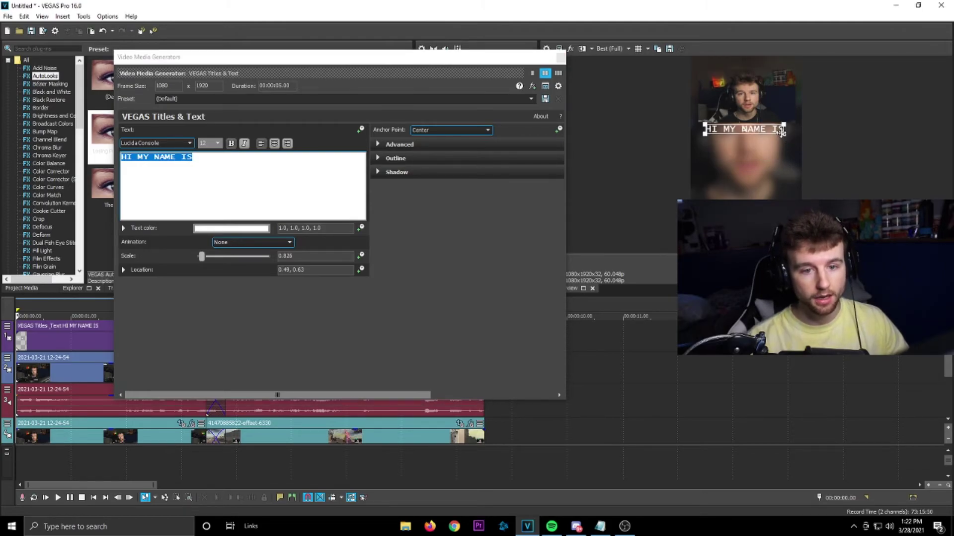
click(559, 57)
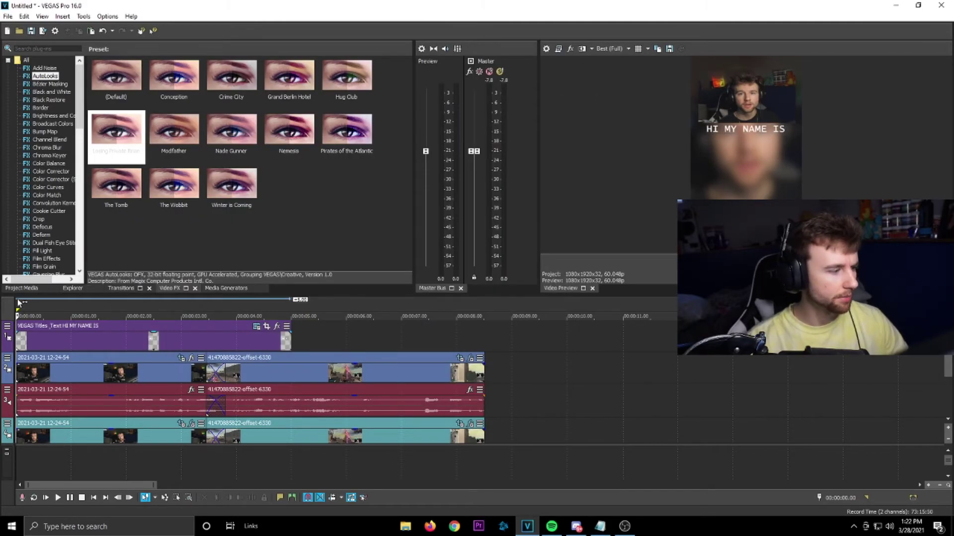
Play the video from the start to check the caption timing, then trim the title event's end to about 1 second
scroll(175, 367, up, 4)
scroll(146, 346, down, 4)
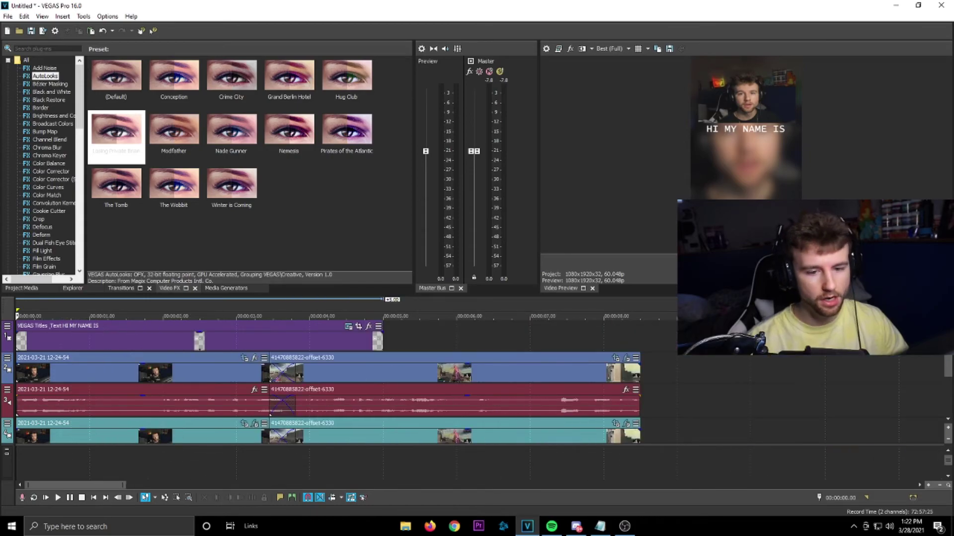
click(379, 343)
click(17, 316)
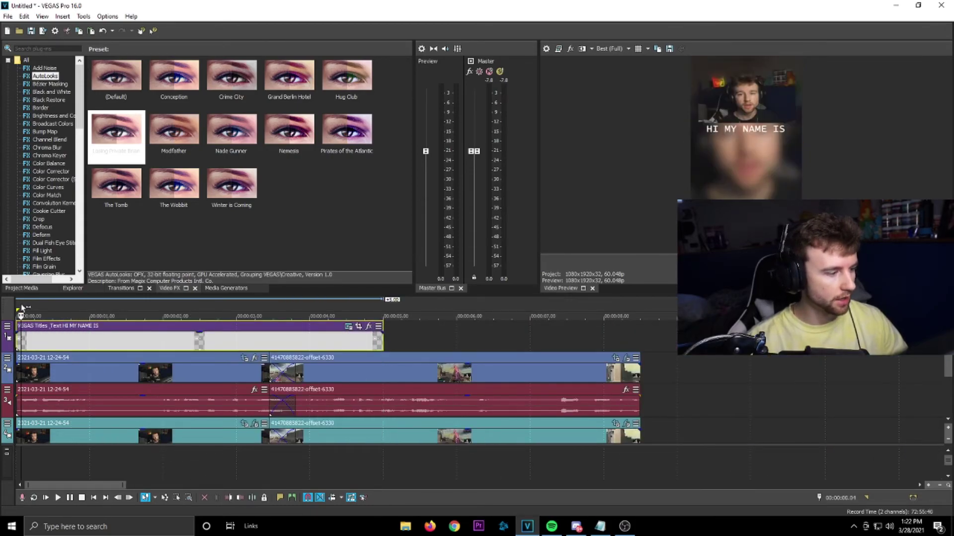
key(space)
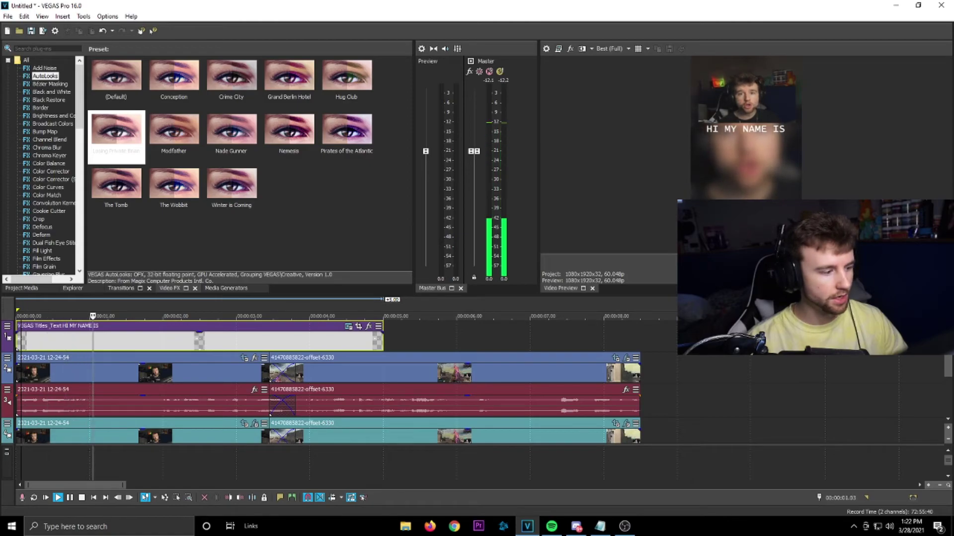
key(Return)
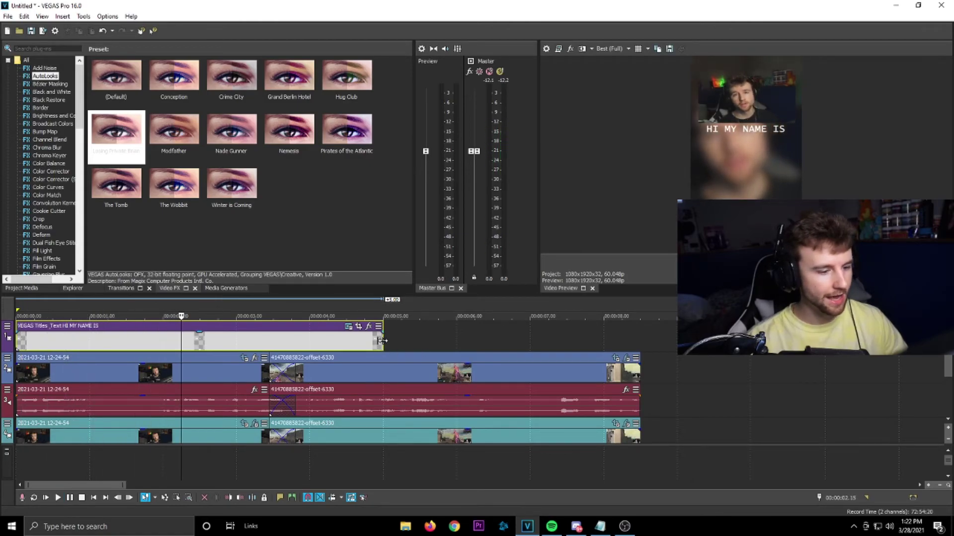
drag(383, 341, 90, 340)
Replace the shortened title event's text with "hey hershhhhh" and close its settings
click(52, 336)
click(56, 326)
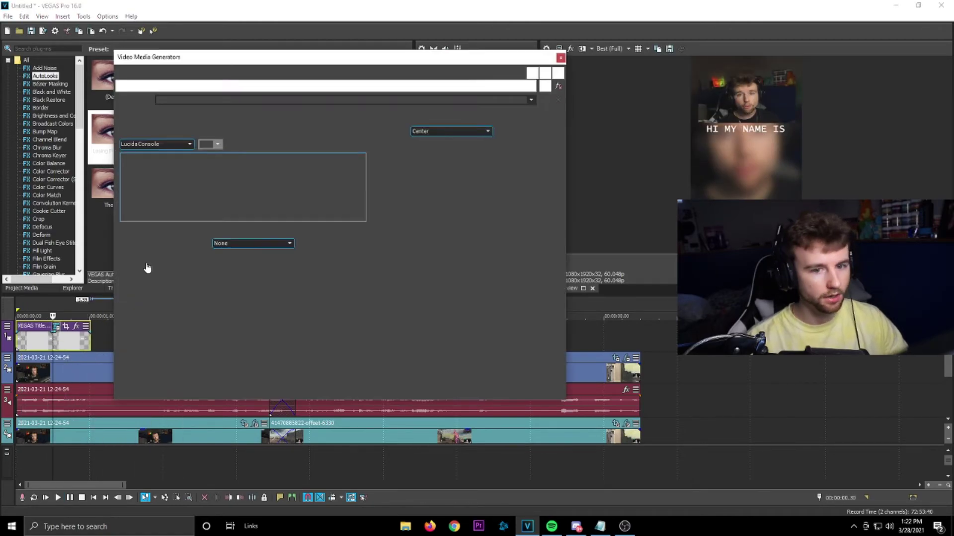
key(ctrl+a)
text(hey hersh)
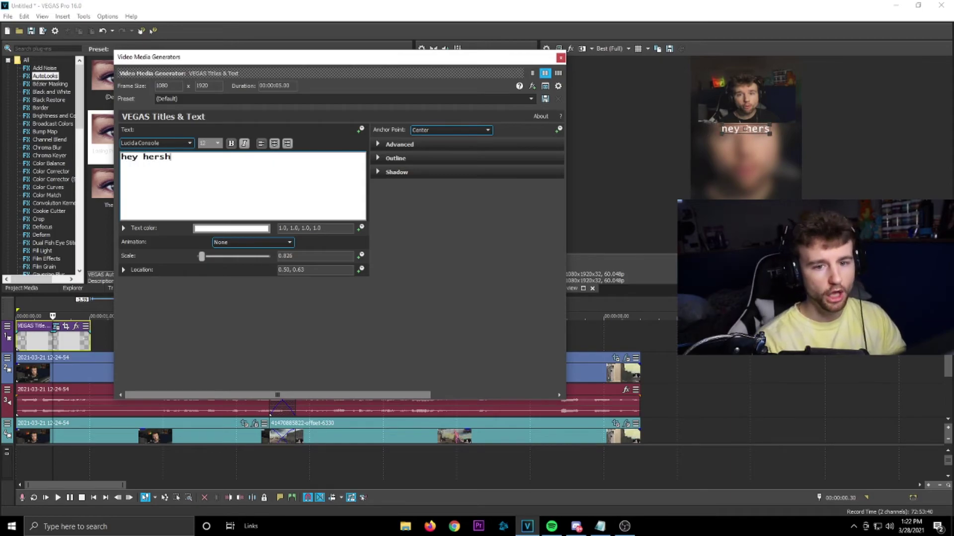
text(hhhh)
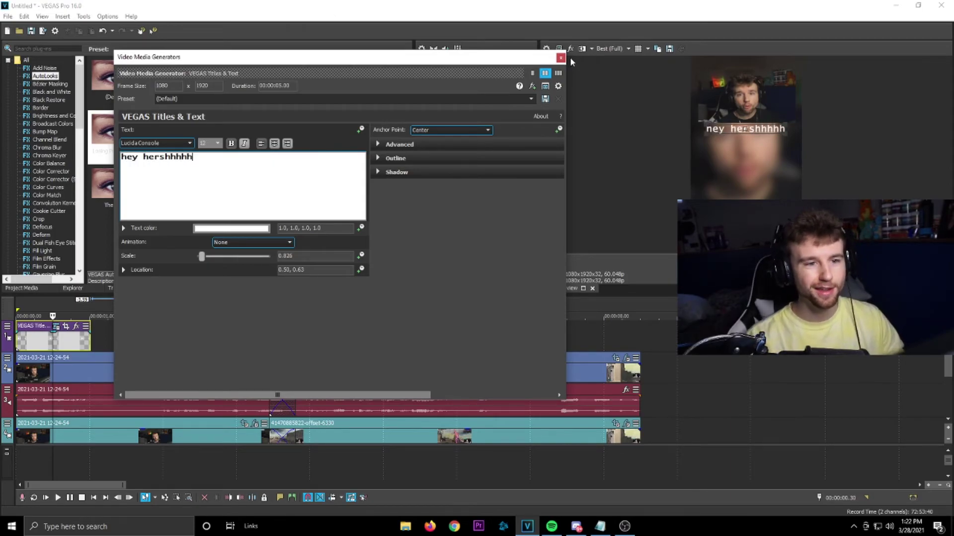
click(560, 57)
scroll(347, 423, down, 5)
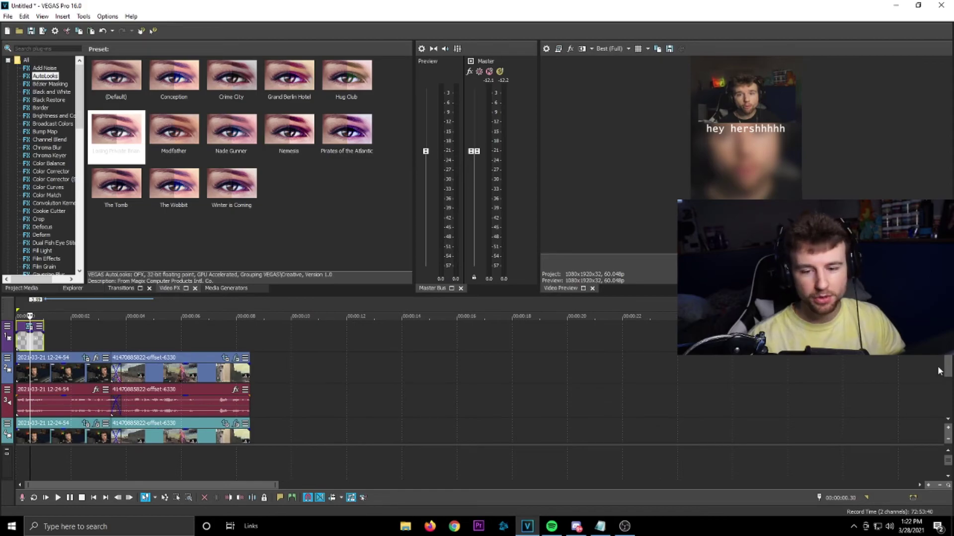
scroll(939, 370, down, 2)
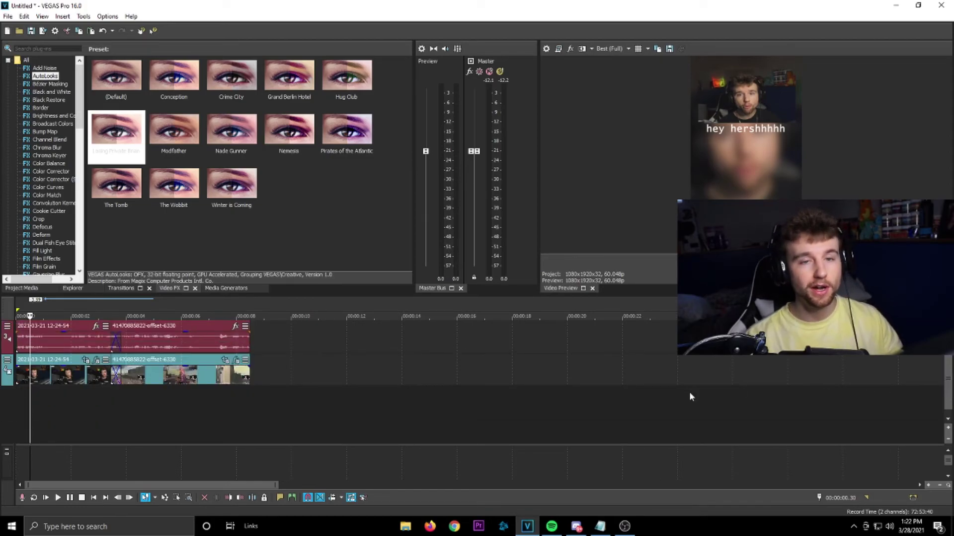
click(18, 408)
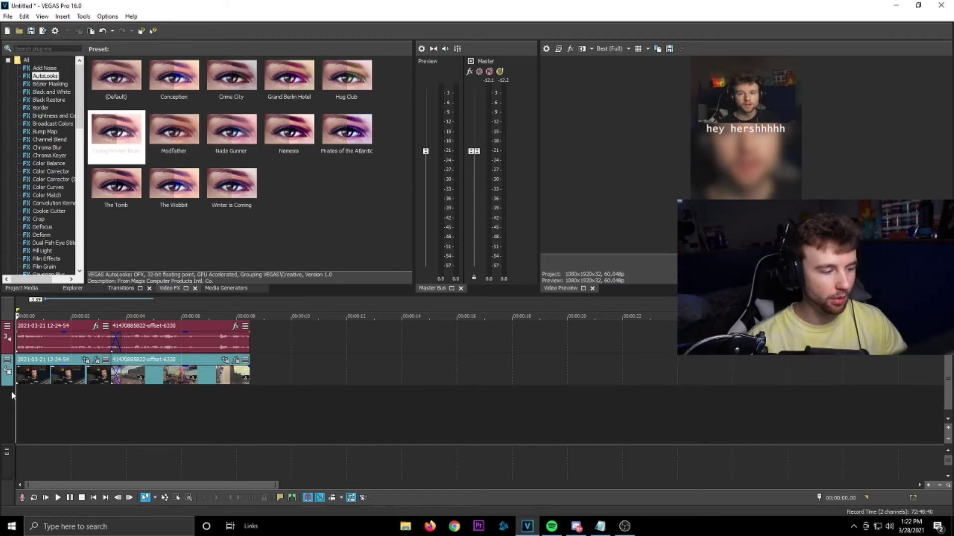
scroll(716, 377, up, 2)
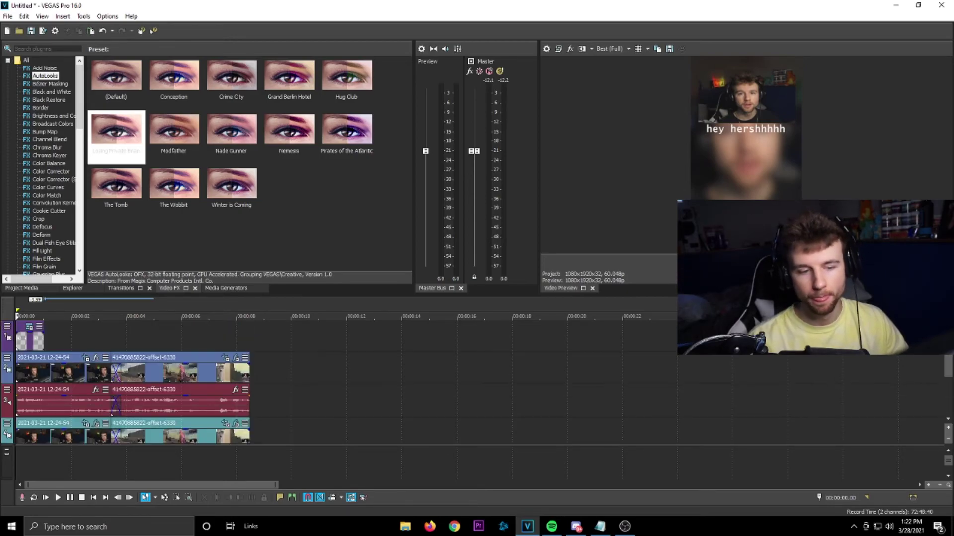
click(121, 309)
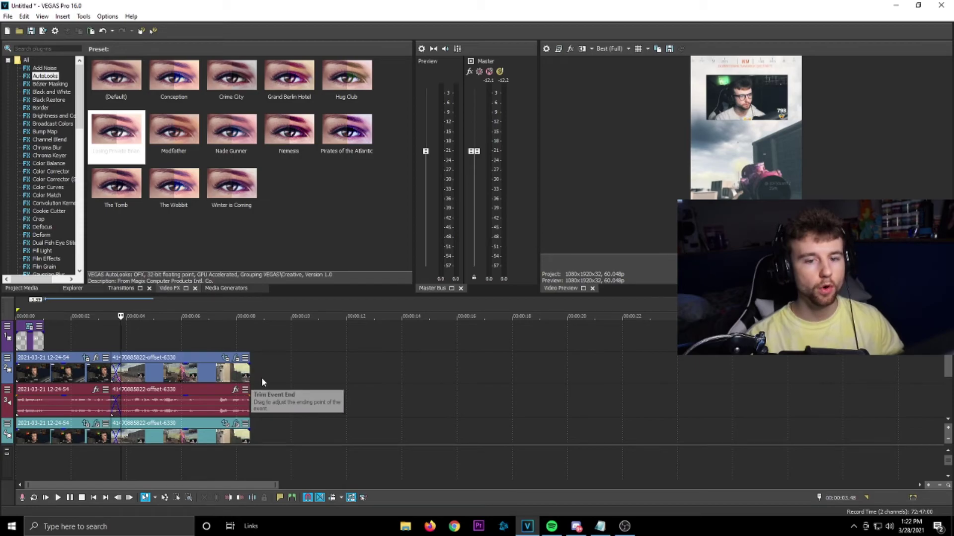
click(75, 313)
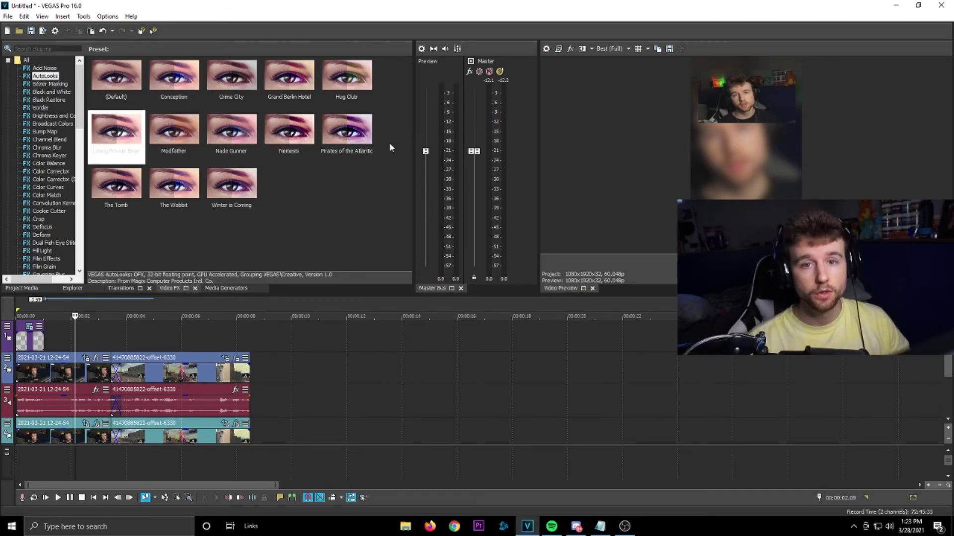
Start a new project without saving the current one and choose the custom 1080x1920, 60.048 fps TIKTOK template
click(8, 16)
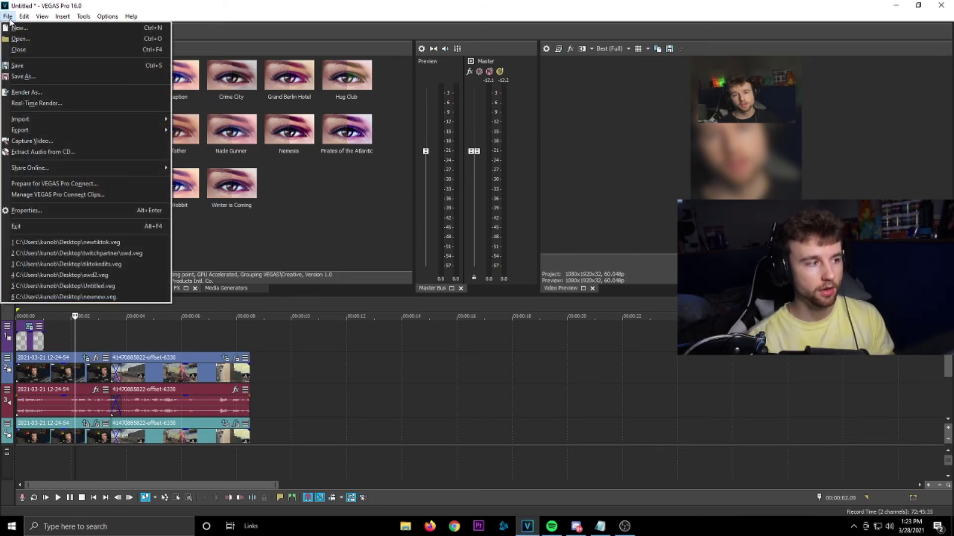
click(20, 27)
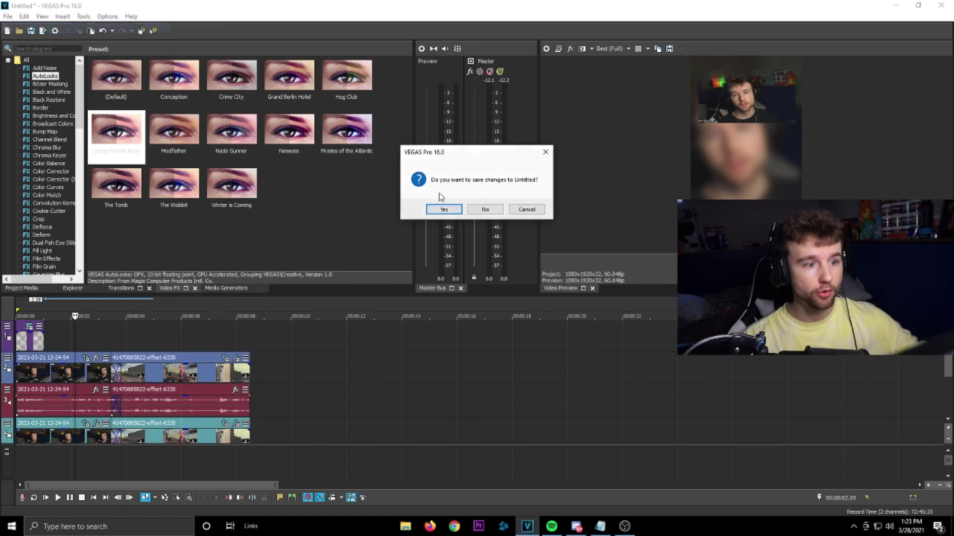
click(478, 212)
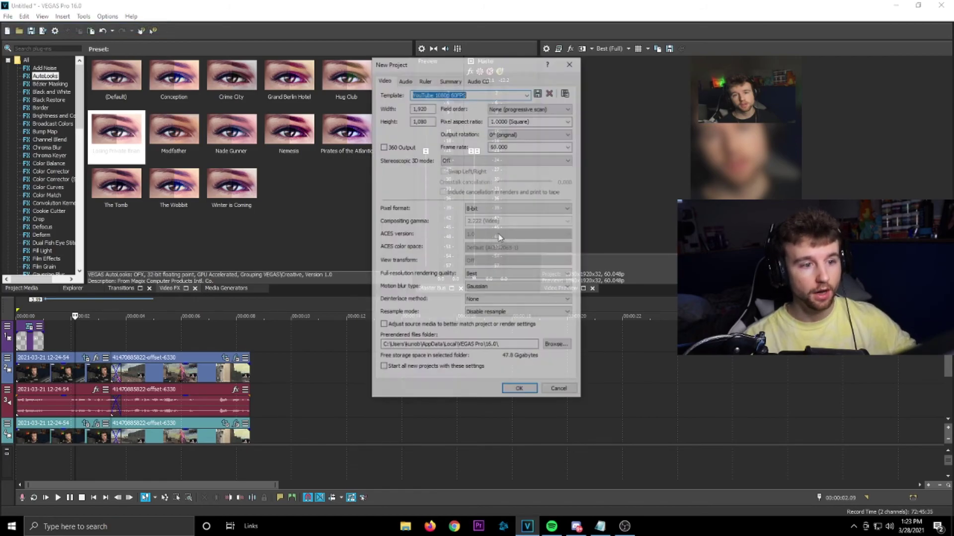
click(527, 93)
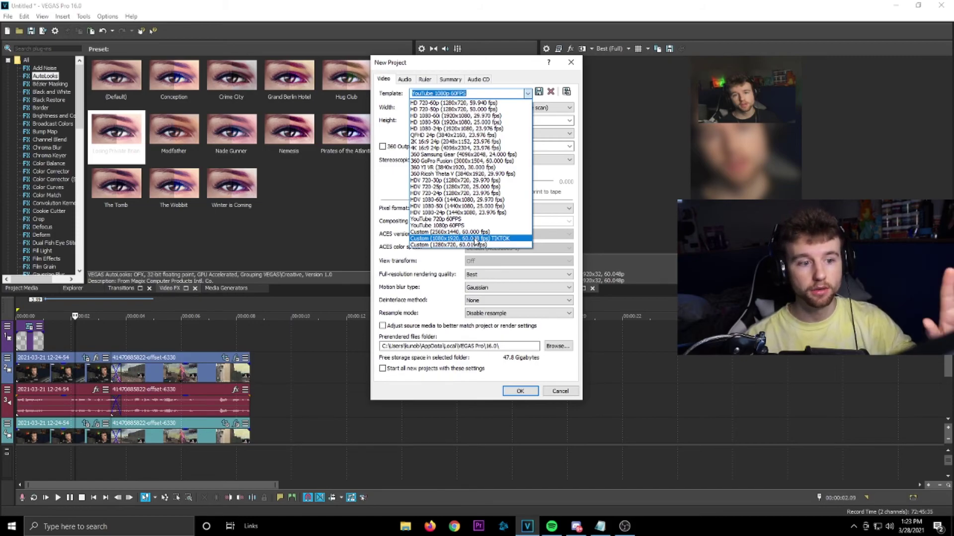
key(Escape)
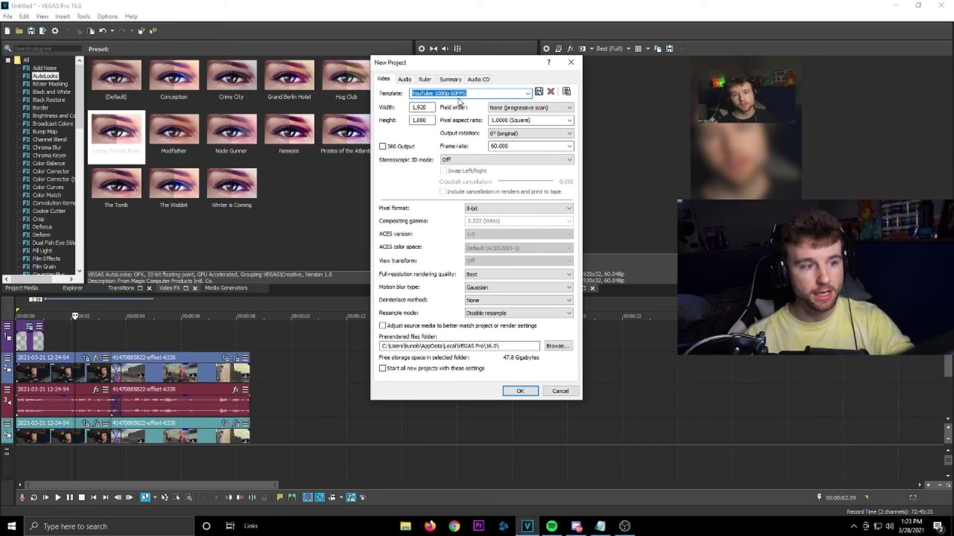
click(527, 93)
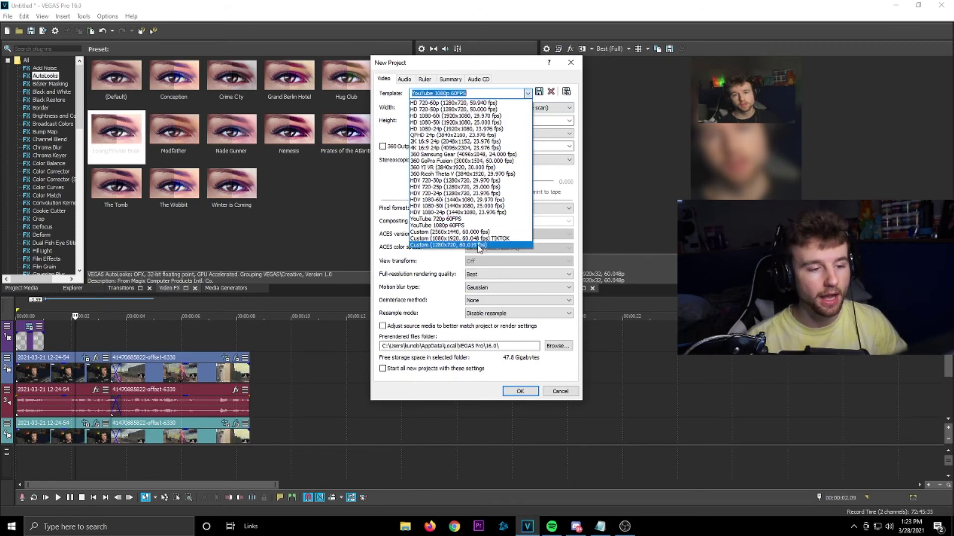
click(483, 239)
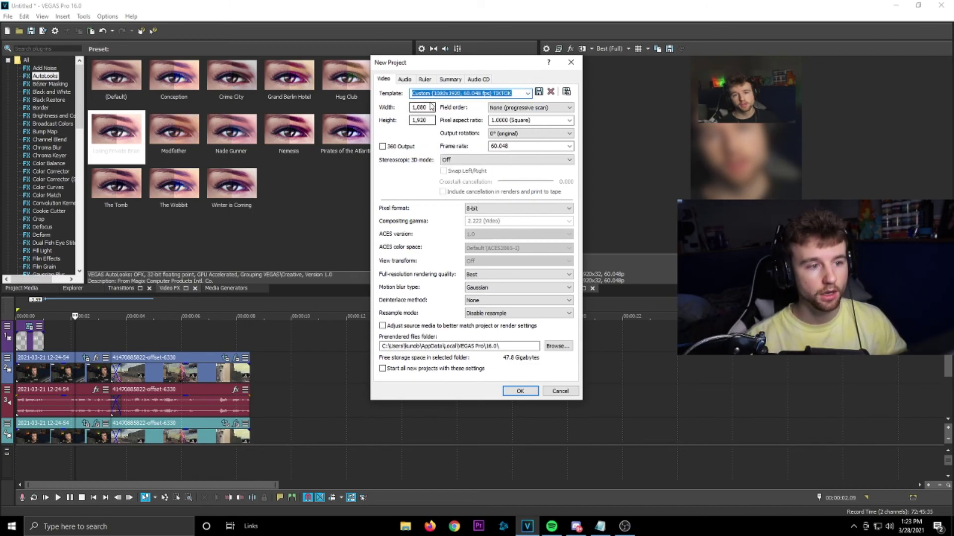